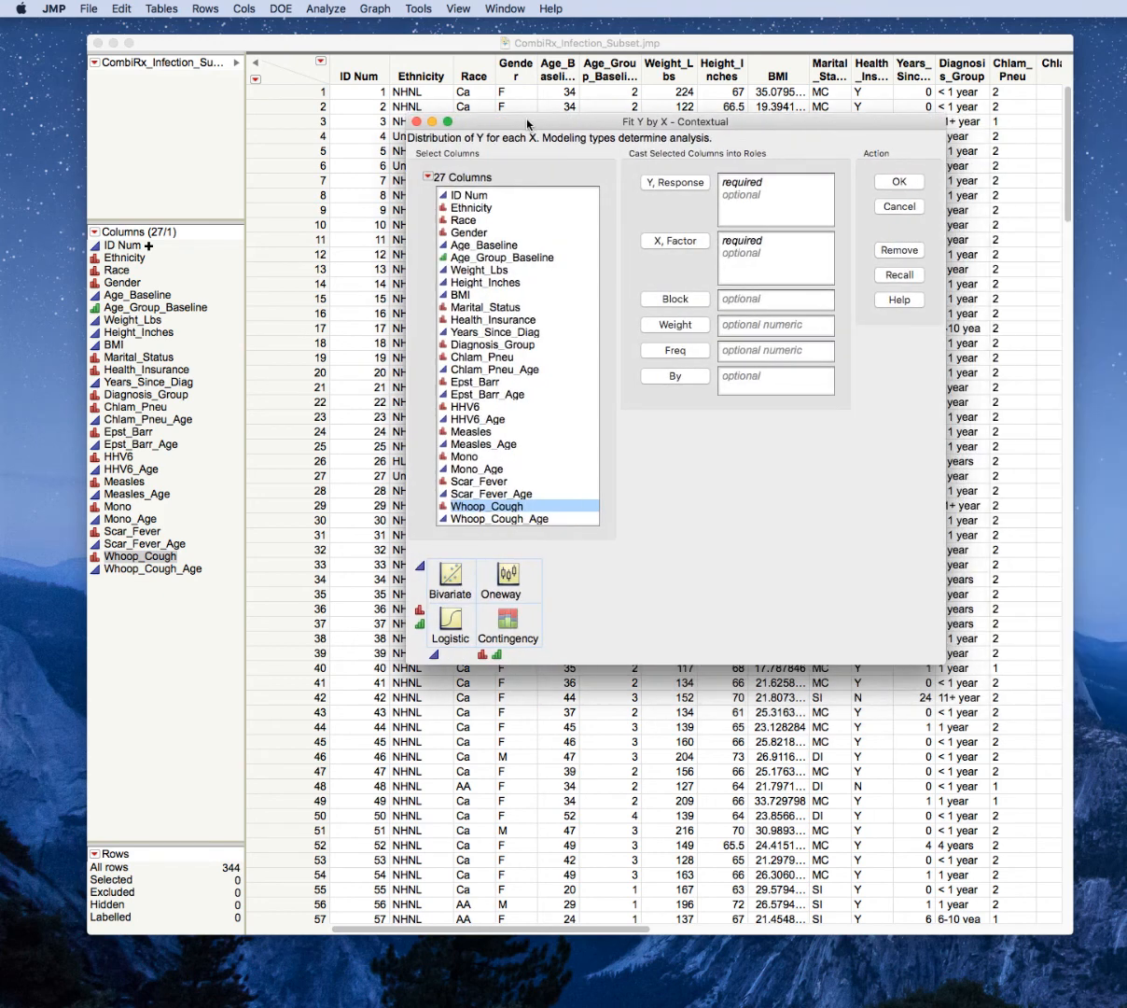
# Run Fit Y by X with Health_Insurance as Y, Response and Gender as X, Factor, and collapse the report's Mosaic Plot.
pyautogui.click(467, 232)
pyautogui.click(672, 241)
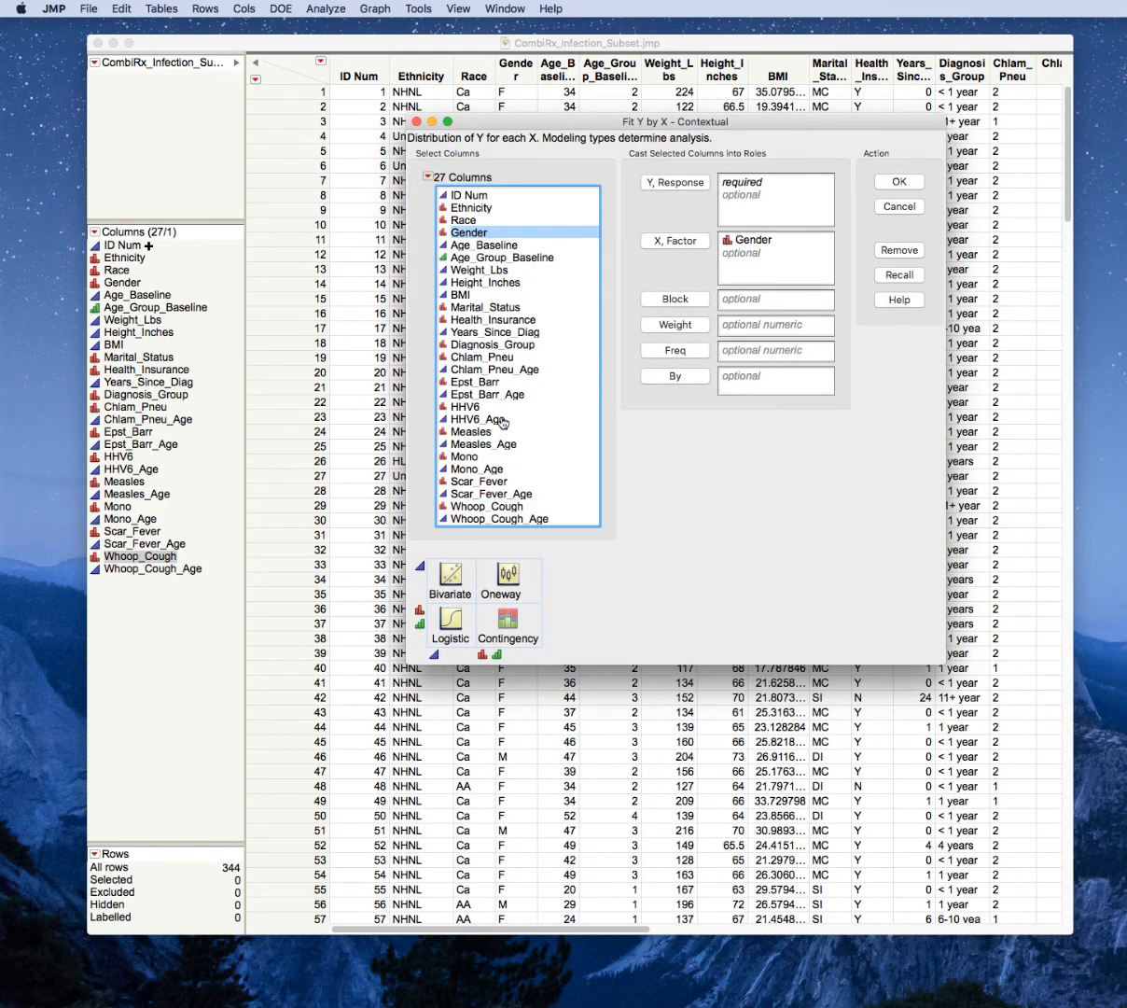
pyautogui.click(513, 320)
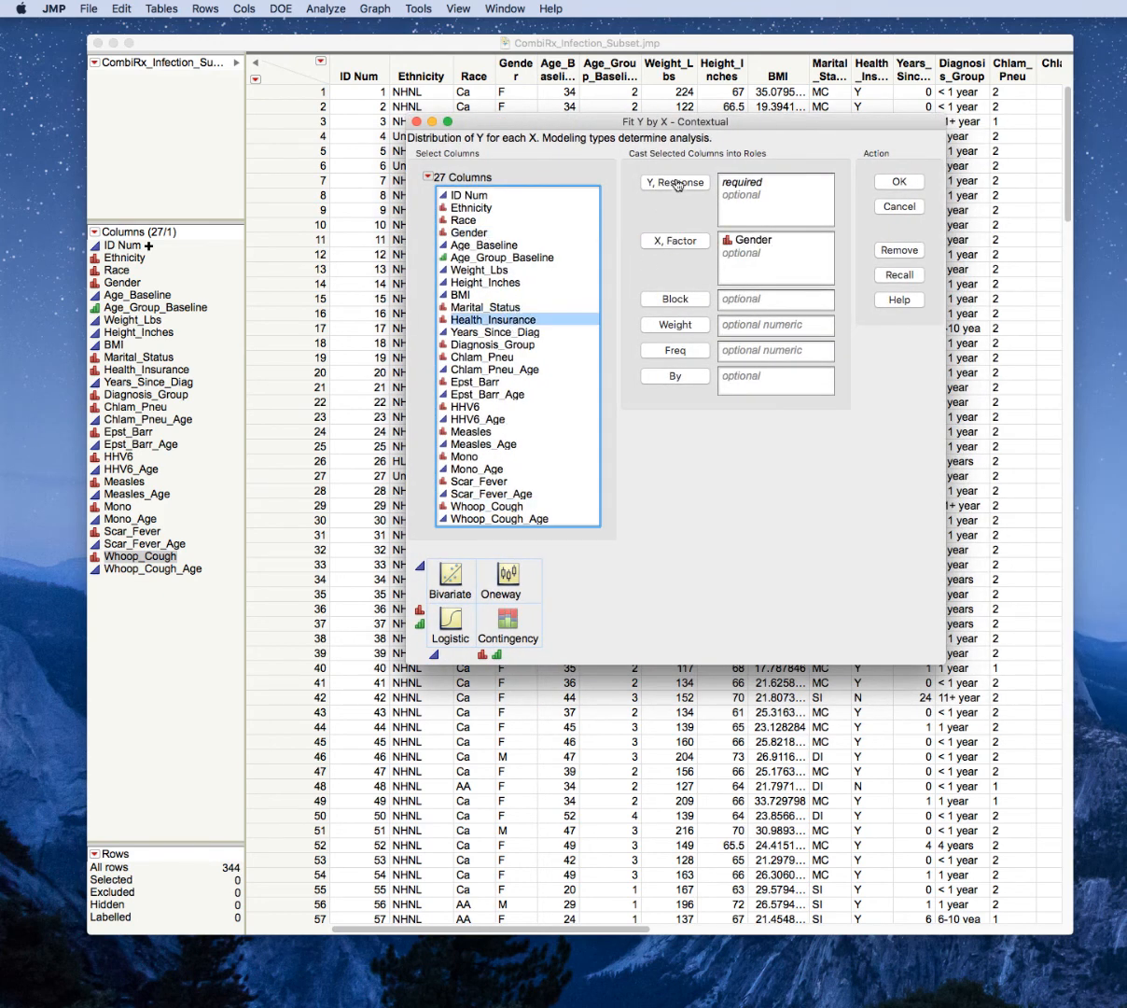
pyautogui.click(646, 180)
pyautogui.click(896, 183)
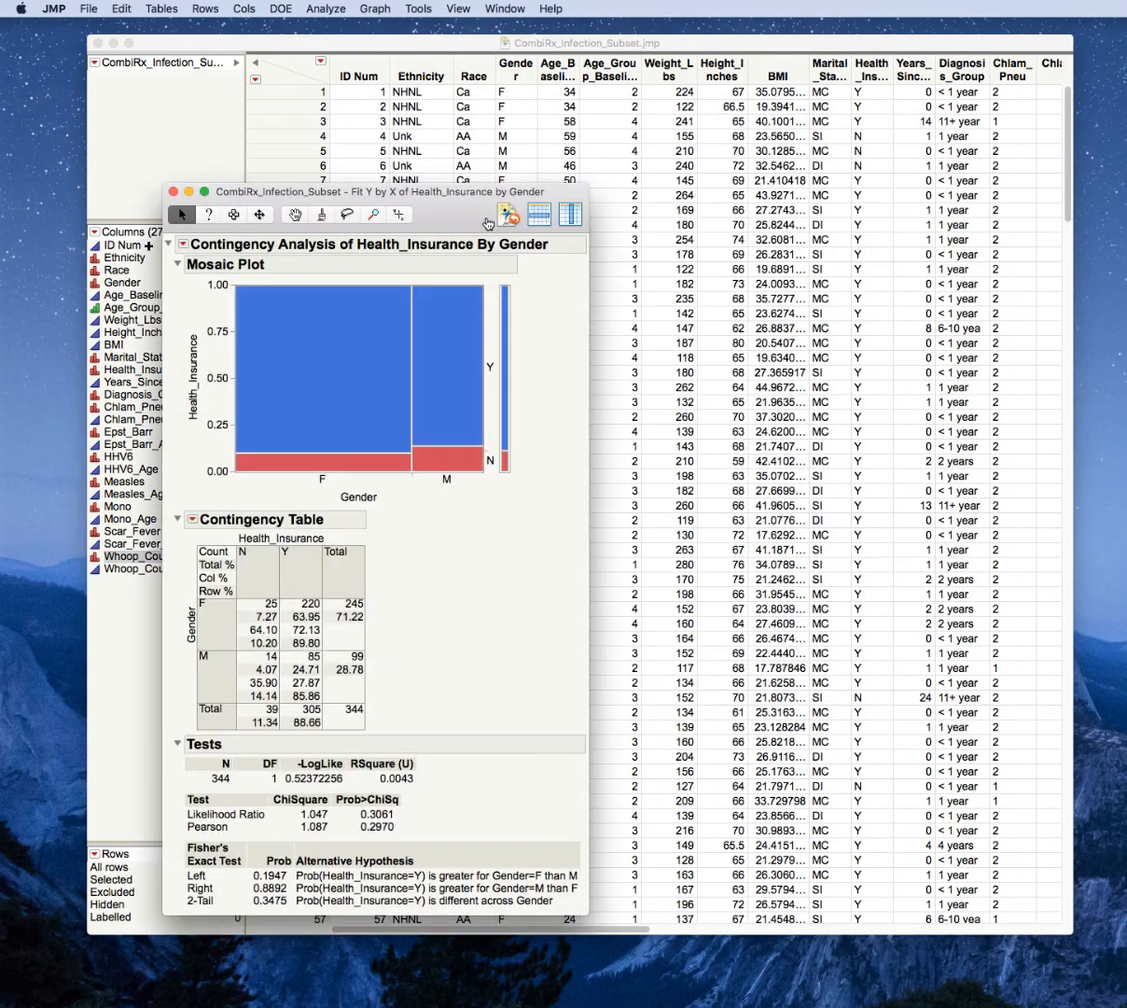
pyautogui.moveTo(410, 193); pyautogui.dragTo(407, 87)
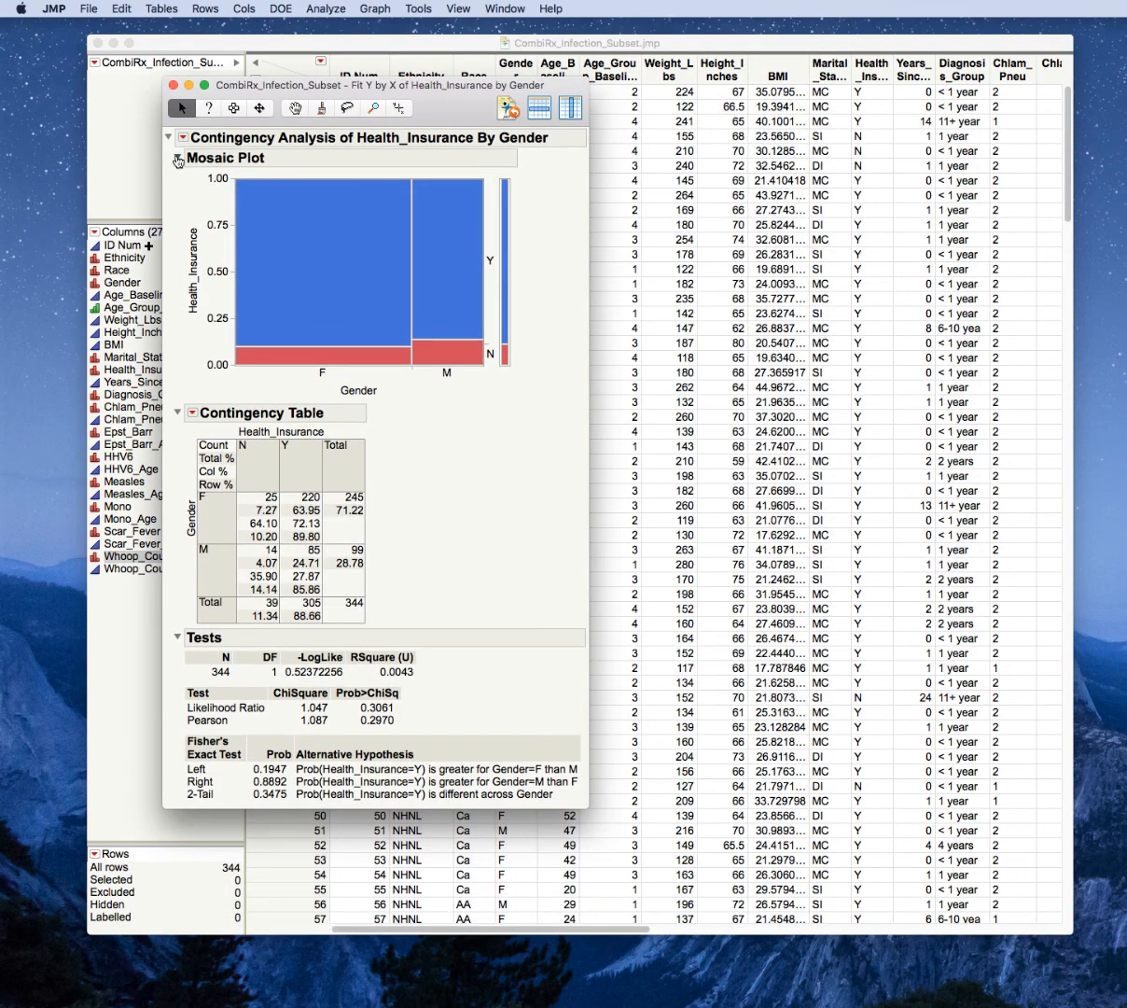
pyautogui.click(176, 157)
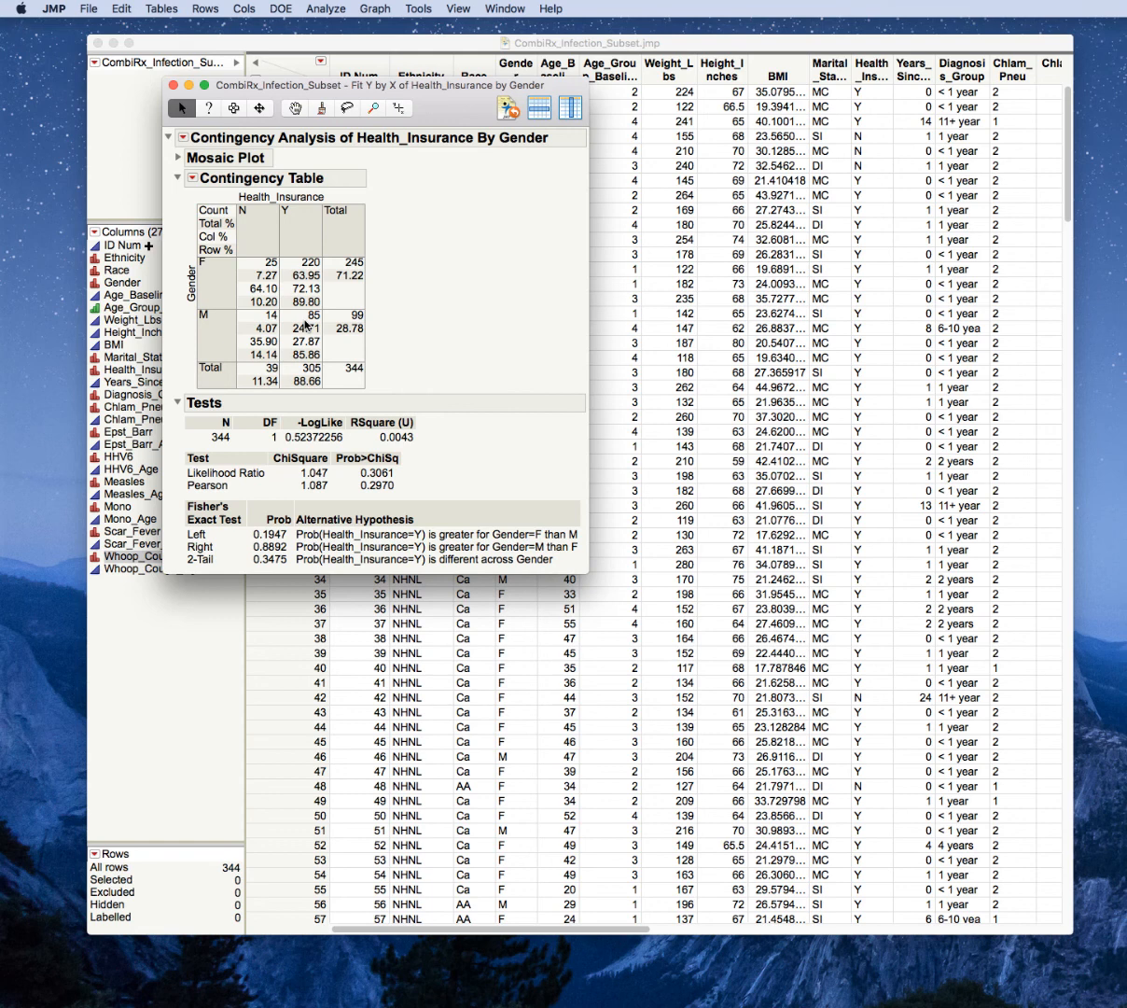
# Switch to Excel, create a blank workbook and move its window over the JMP report.
pyautogui.click(1120, 999)
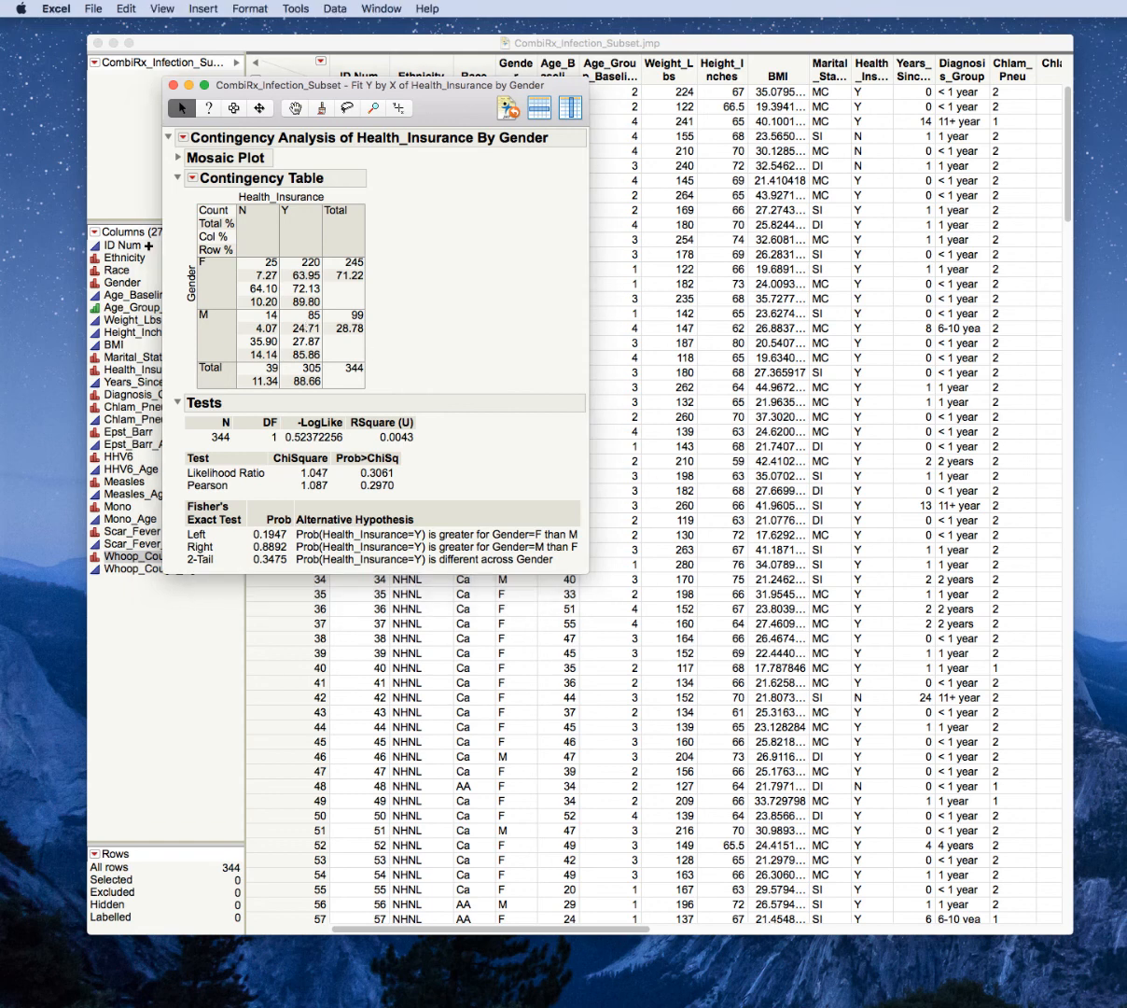
pyautogui.click(93, 8)
pyautogui.click(758, 317)
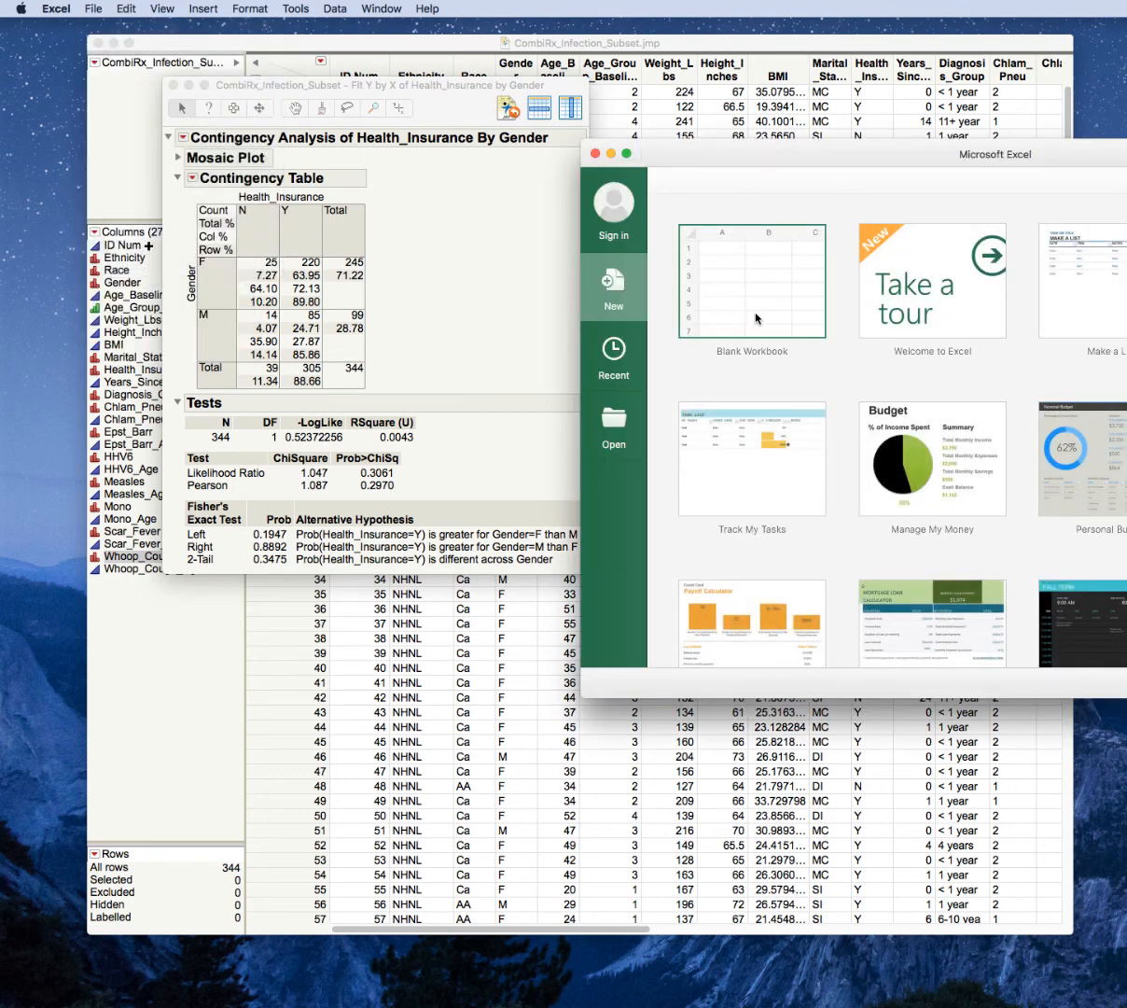
pyautogui.doubleClick(810, 282)
pyautogui.moveTo(813, 229); pyautogui.dragTo(442, 97)
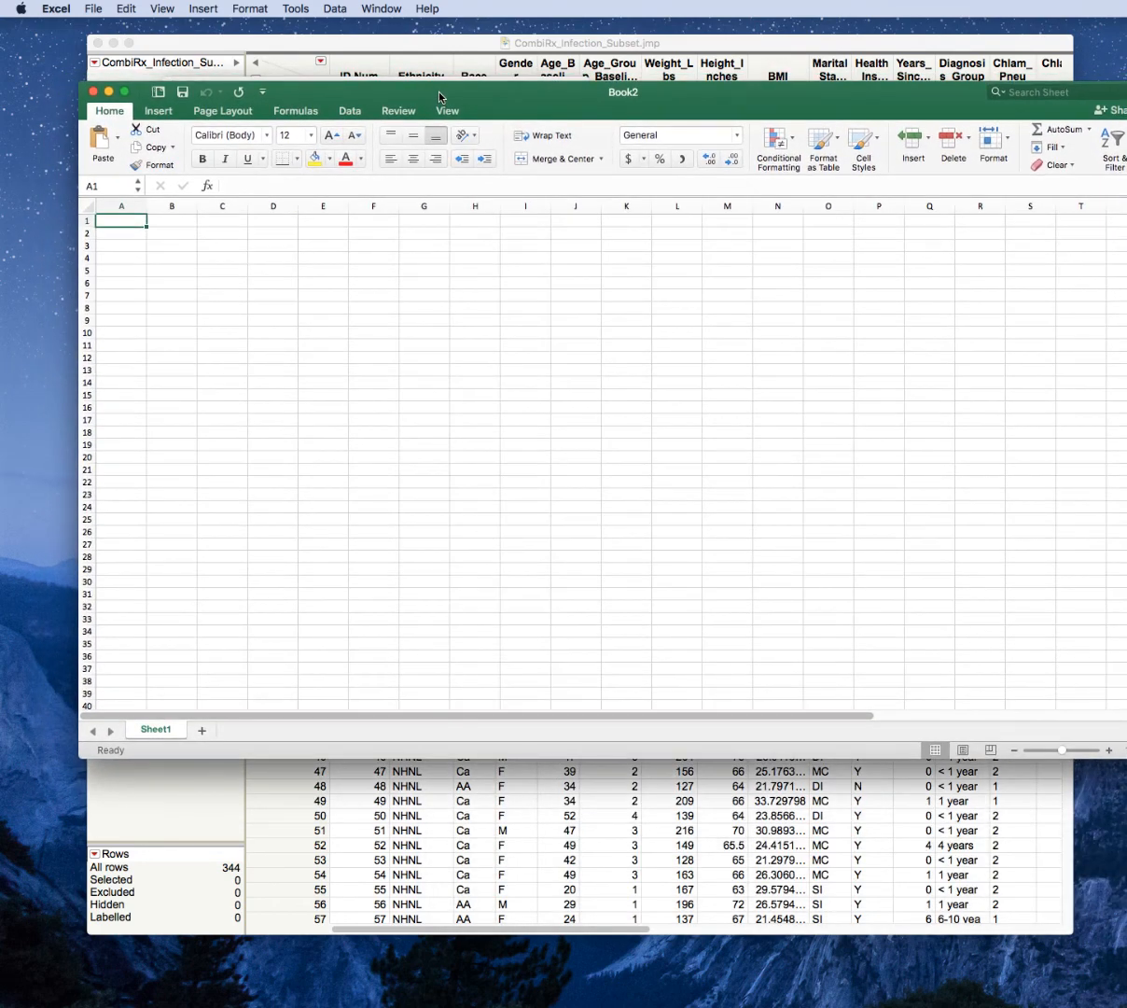
# Enter the heading Gender in A1 with the categories Male and Female in A2 and A3.
pyautogui.write('Gender')
pyautogui.press('Return')
pyautogui.write('Male')
pyautogui.press('Return')
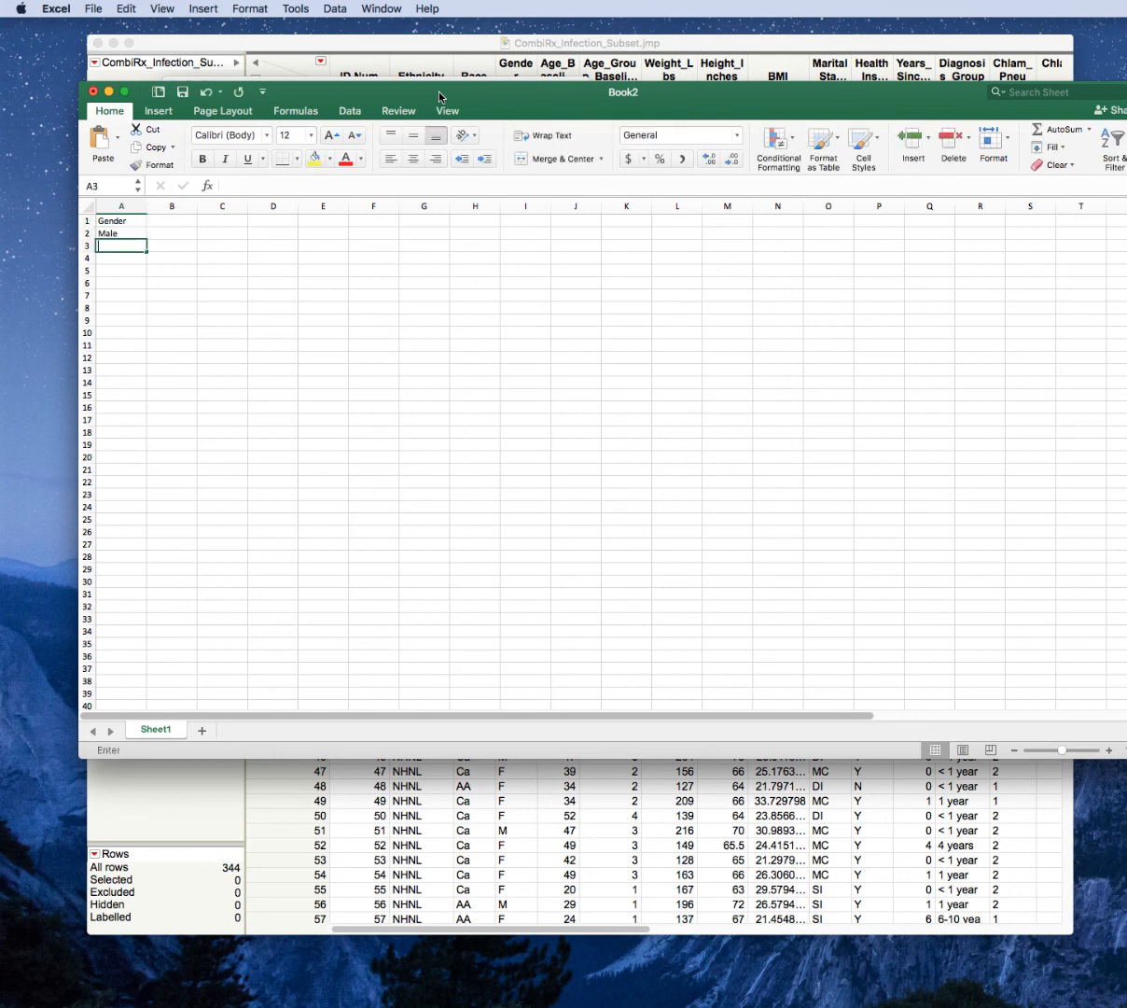
pyautogui.write('Femlae')
pyautogui.press('Return')
pyautogui.press('Up')
pyautogui.write('Female')
pyautogui.press('Return')
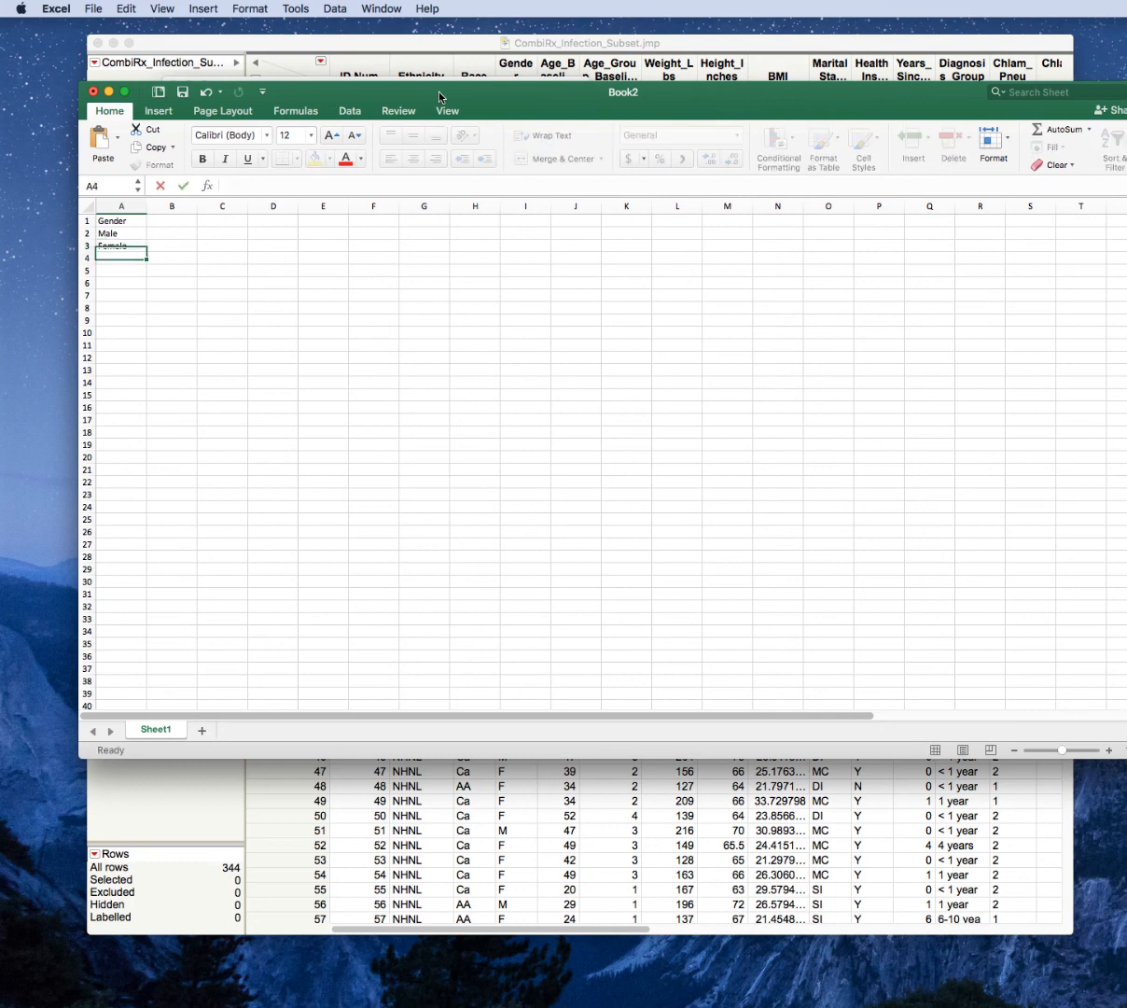
# Enter the heading Health Insurance in cell B1.
pyautogui.press('Up')
pyautogui.press('Up')
pyautogui.press('Right')
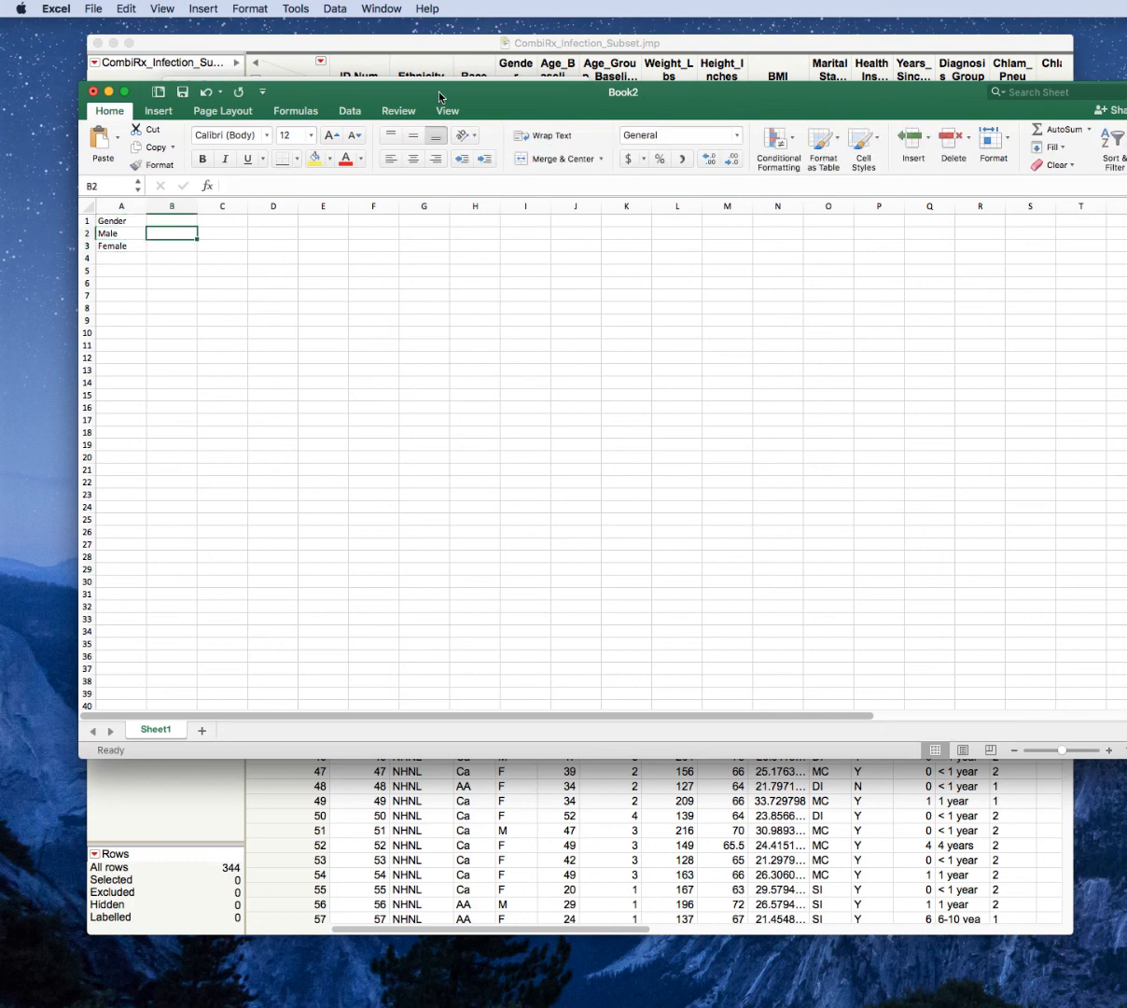
pyautogui.press('Up')
pyautogui.write('M')
pyautogui.press('BackSpace')
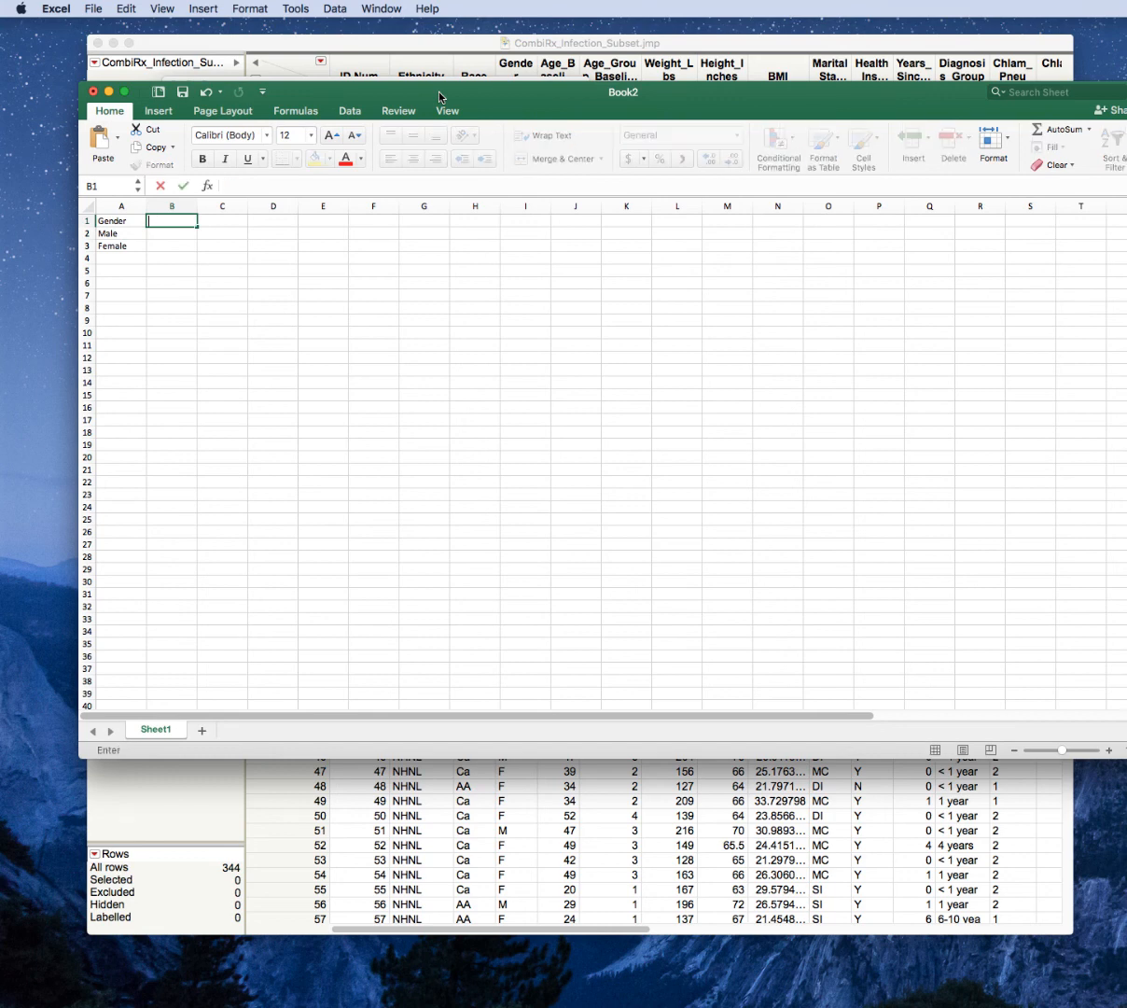
pyautogui.write('Health Insurance')
pyautogui.press('Return')
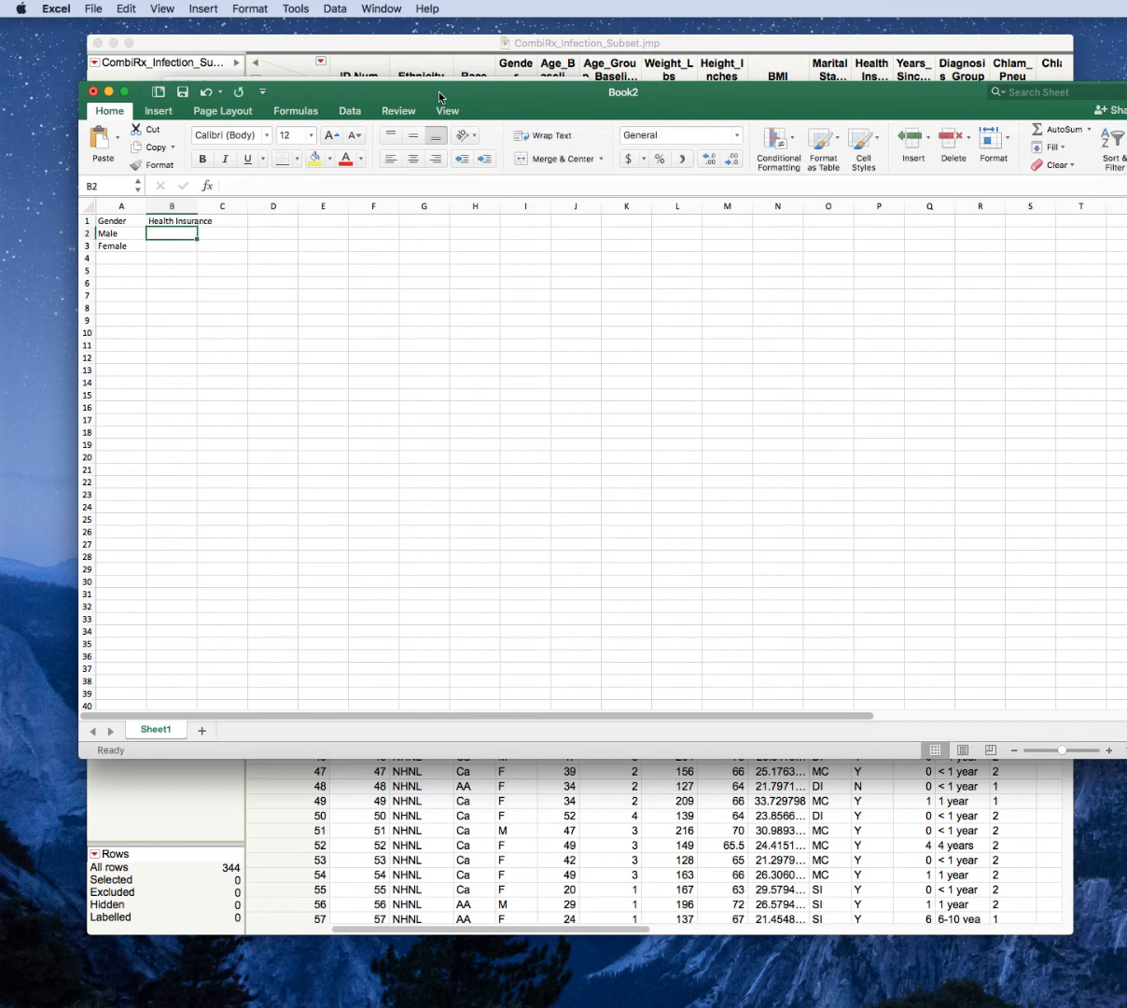
# Enter the Health Insurance percentages 85.9 for Male in B2 and 89.8 for Female in B3.
pyautogui.write('85.9')
pyautogui.press('Return')
pyautogui.write('89.8')
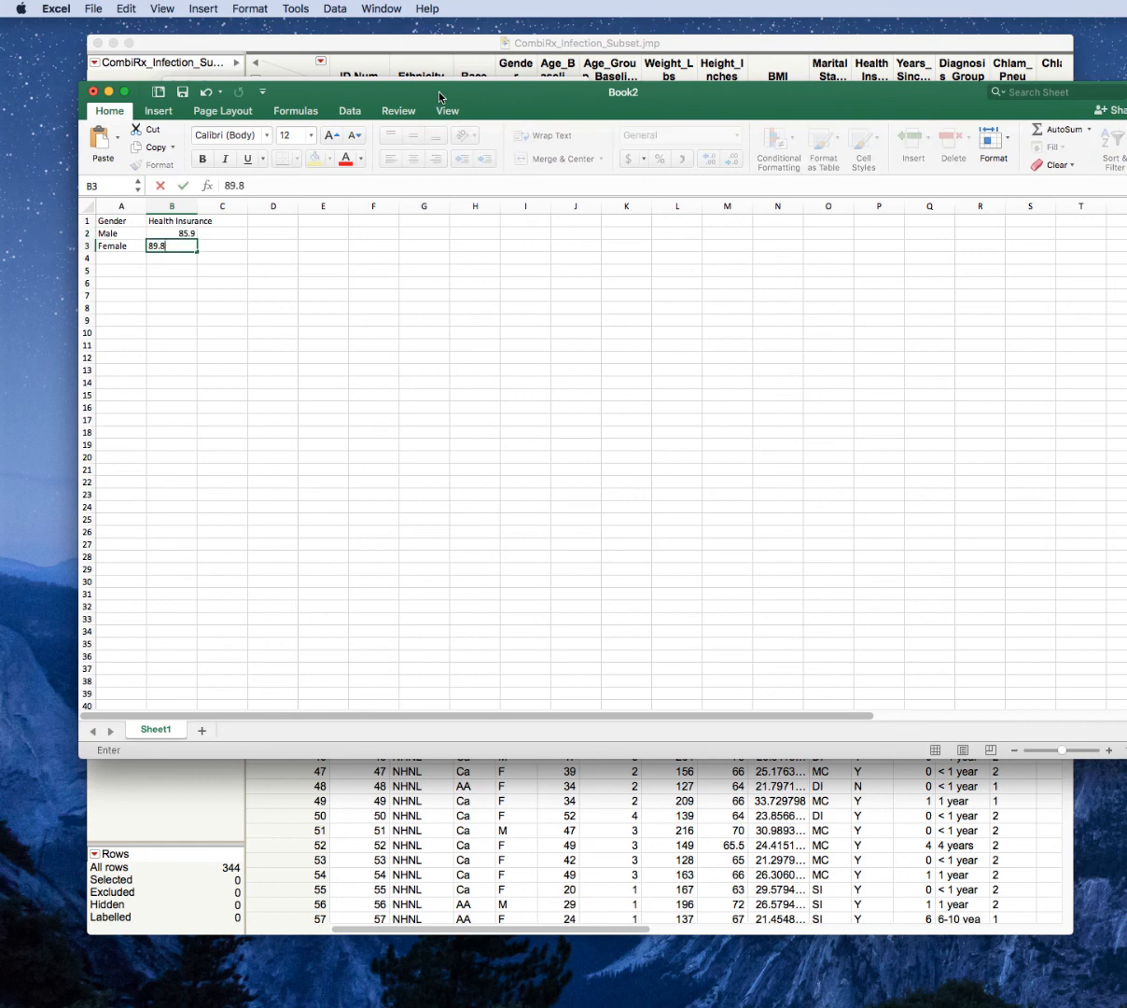
pyautogui.press('Return')
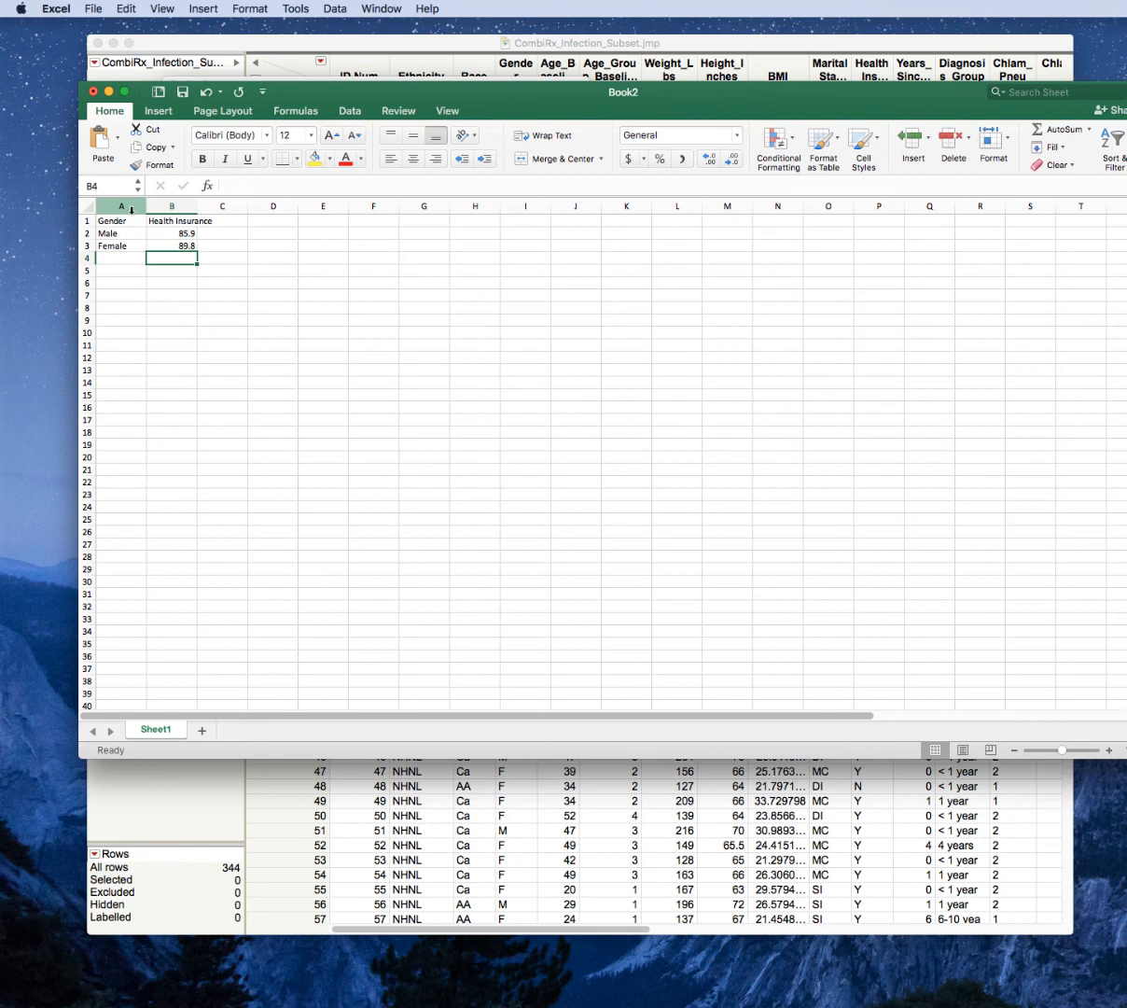
# Set the worksheet zoom to 150%.
pyautogui.moveTo(131, 207); pyautogui.dragTo(171, 206)
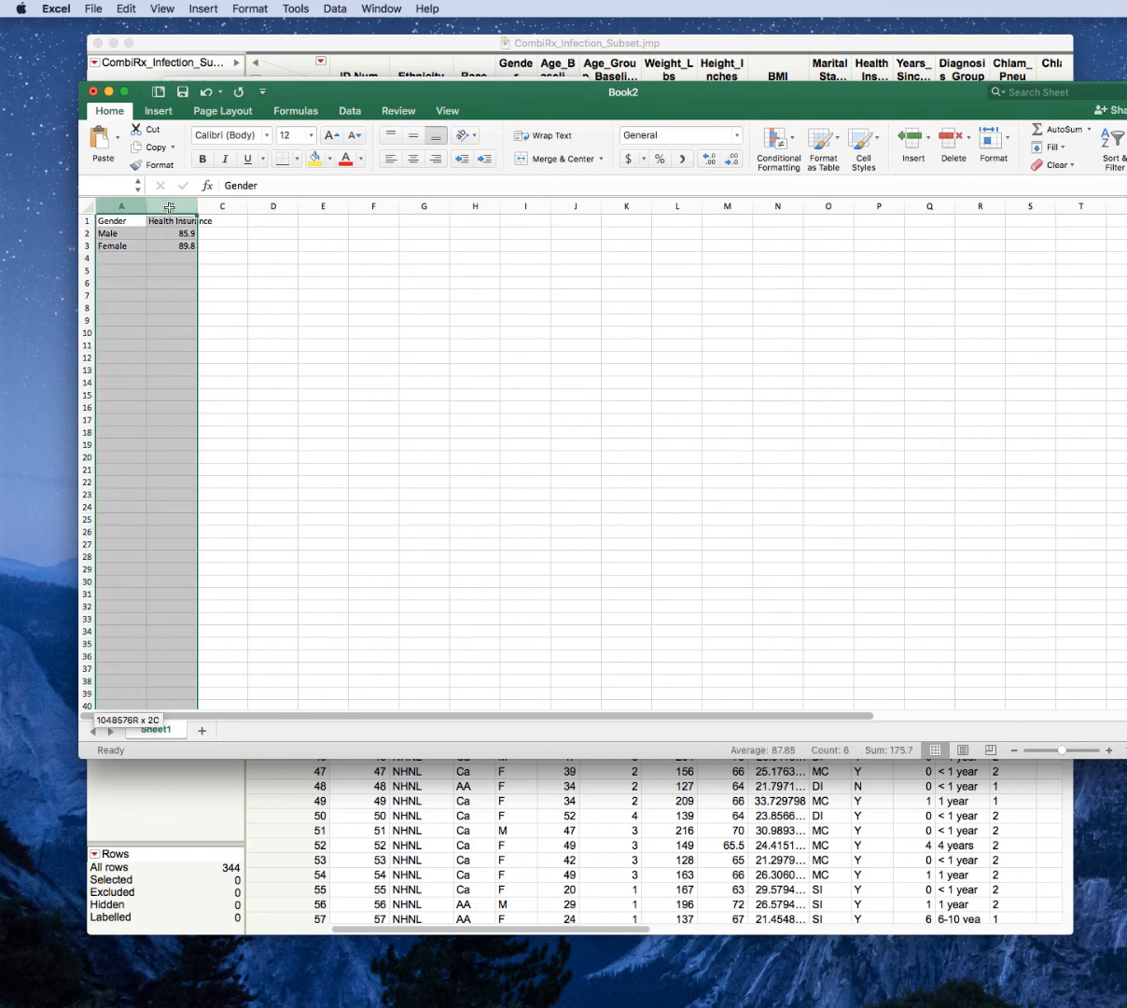
pyautogui.click(448, 112)
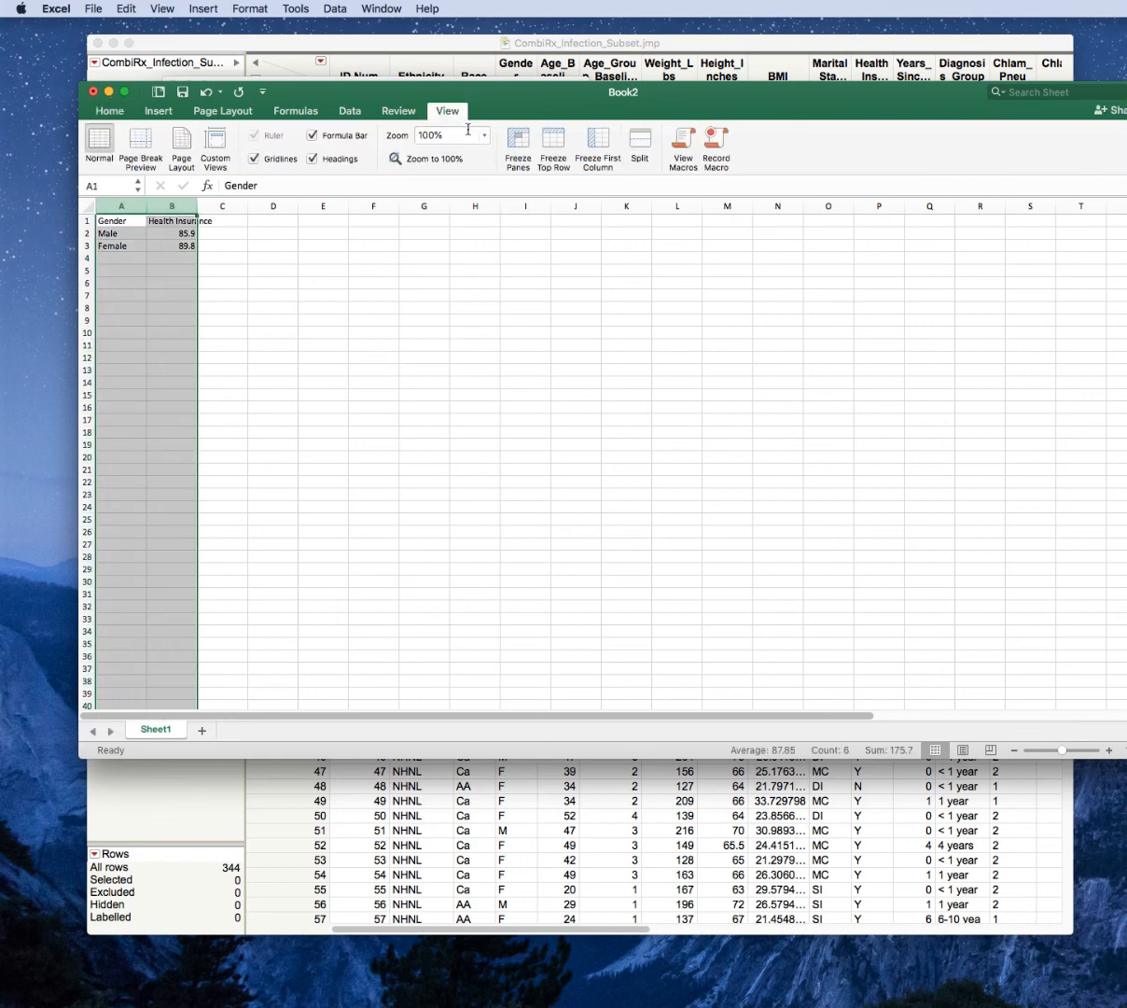
pyautogui.click(483, 136)
pyautogui.click(461, 169)
pyautogui.click(220, 282)
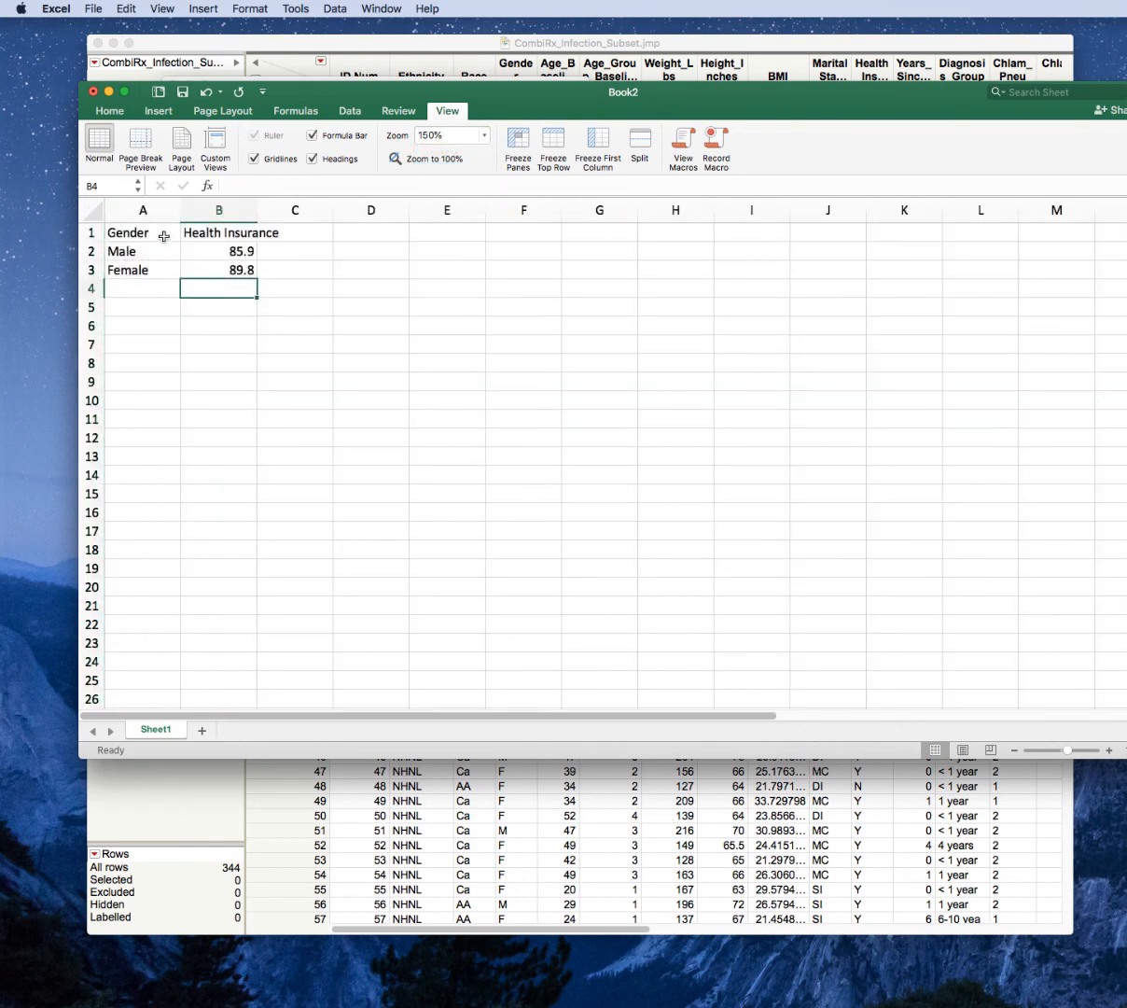
# Insert a 2-D Clustered Column chart from the data in A1:B3.
pyautogui.moveTo(159, 234); pyautogui.dragTo(227, 272)
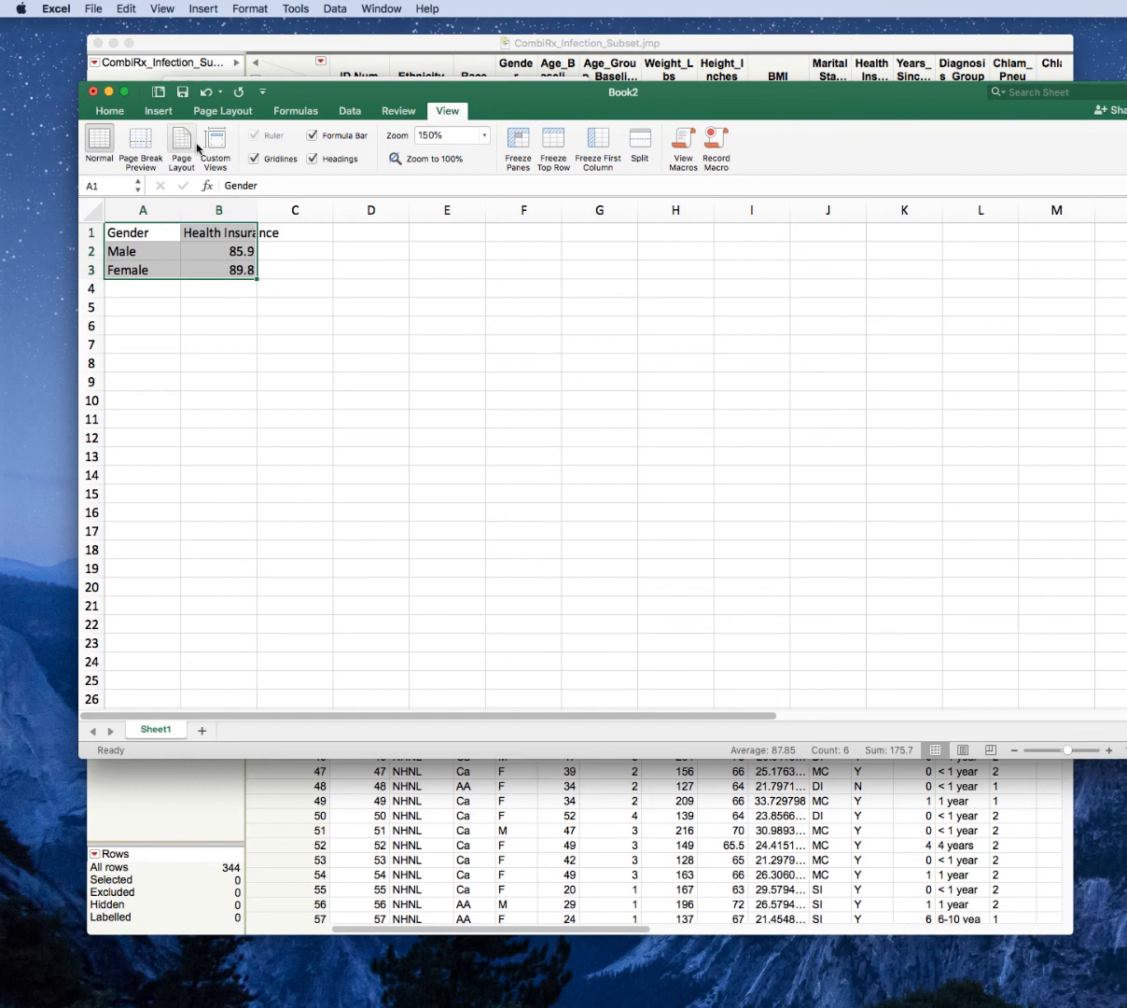
pyautogui.click(108, 112)
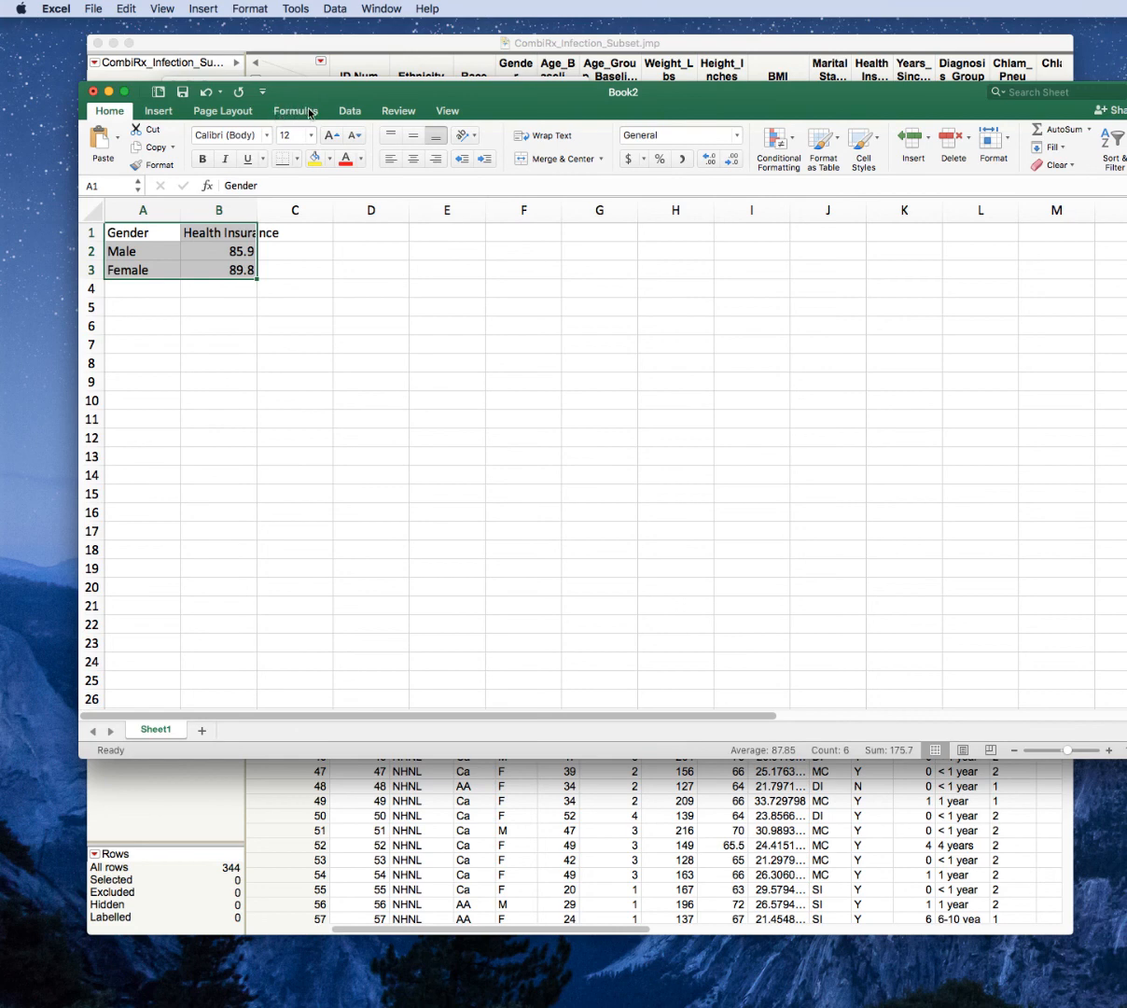
pyautogui.click(158, 113)
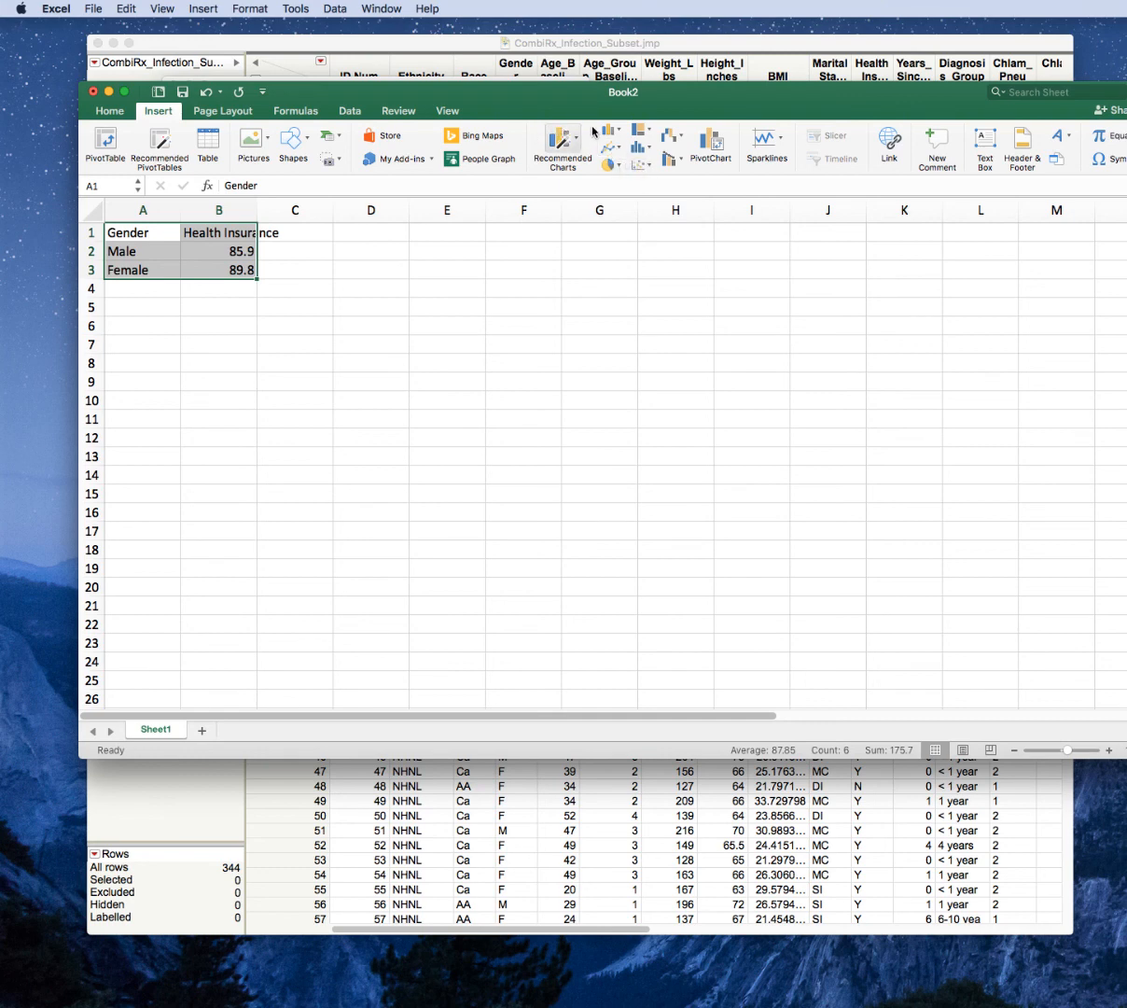
pyautogui.click(621, 130)
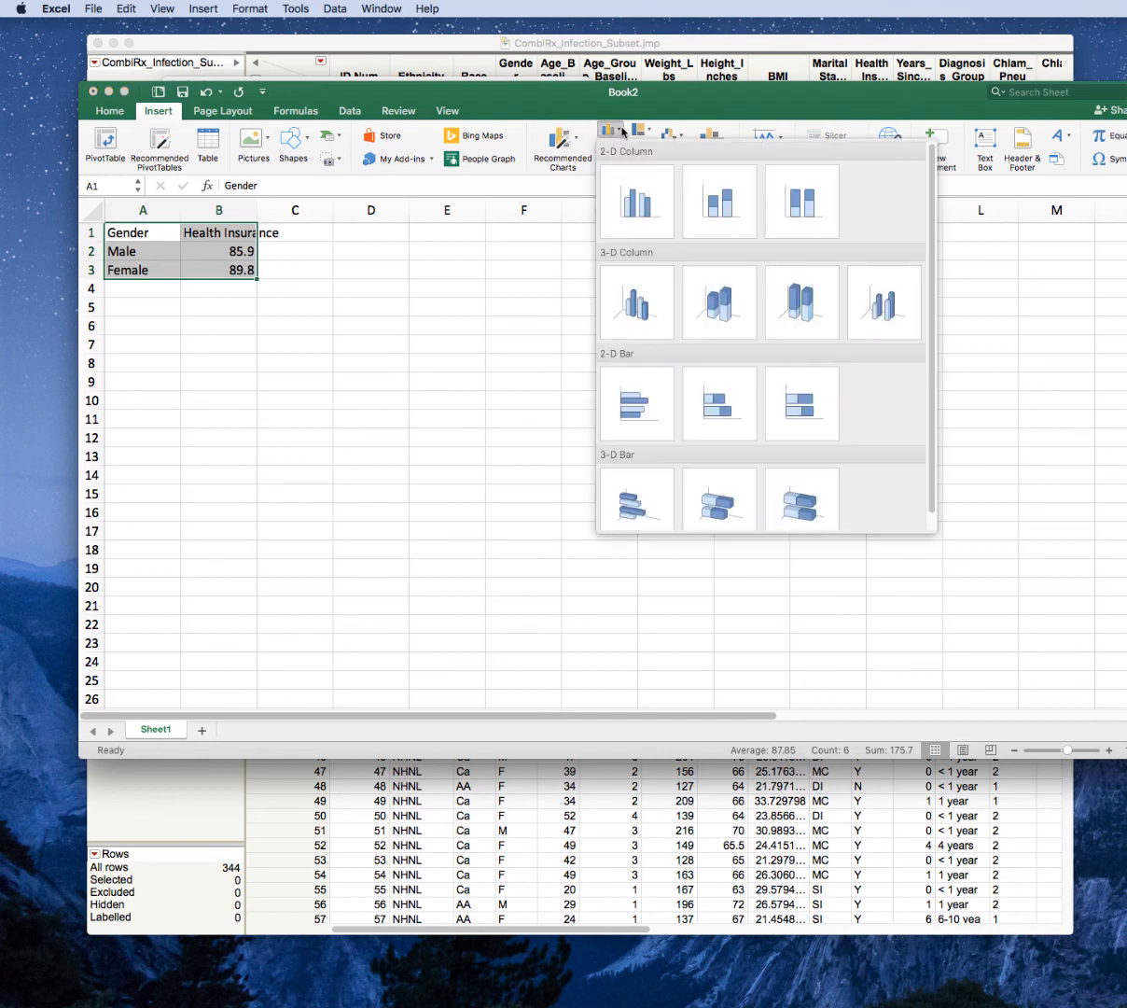
pyautogui.click(631, 198)
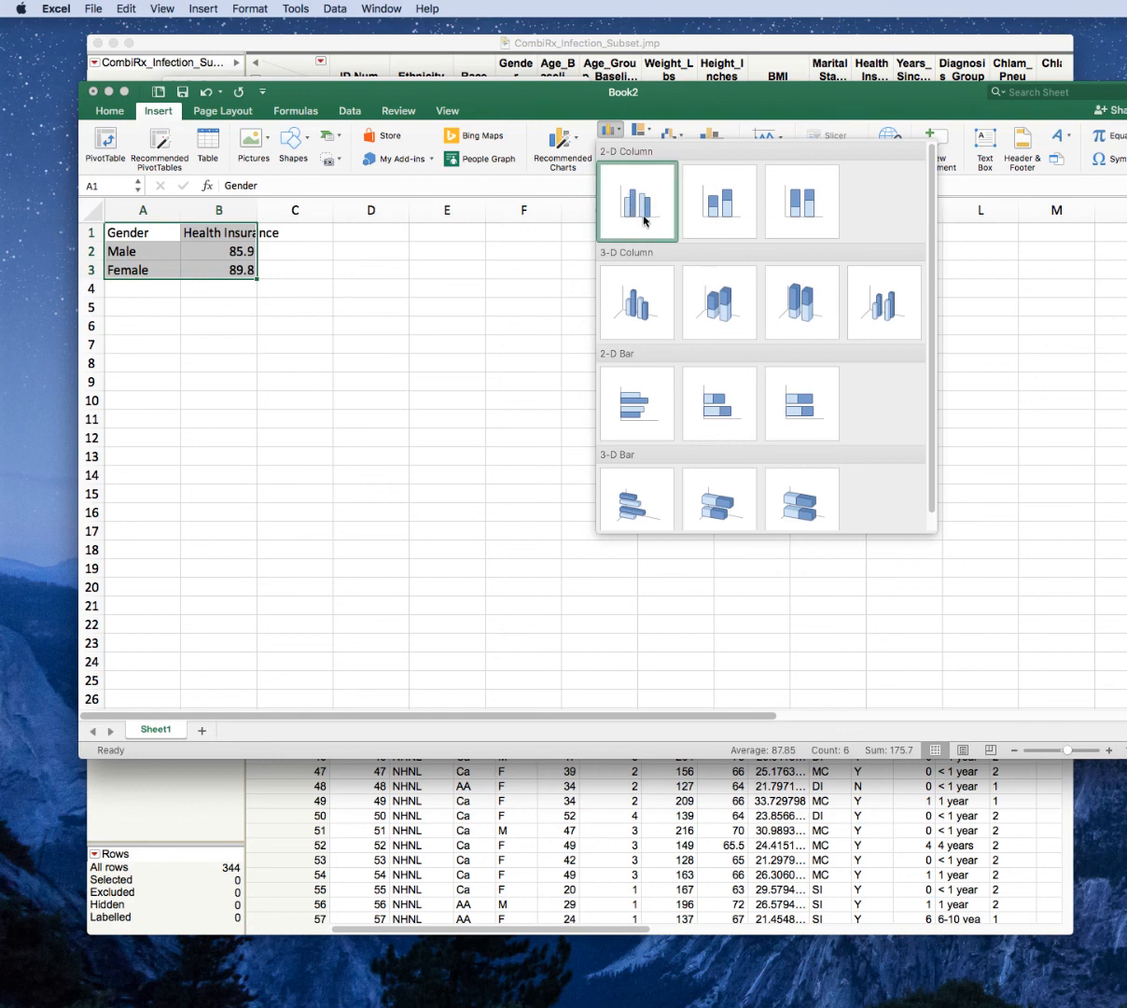
pyautogui.click(644, 220)
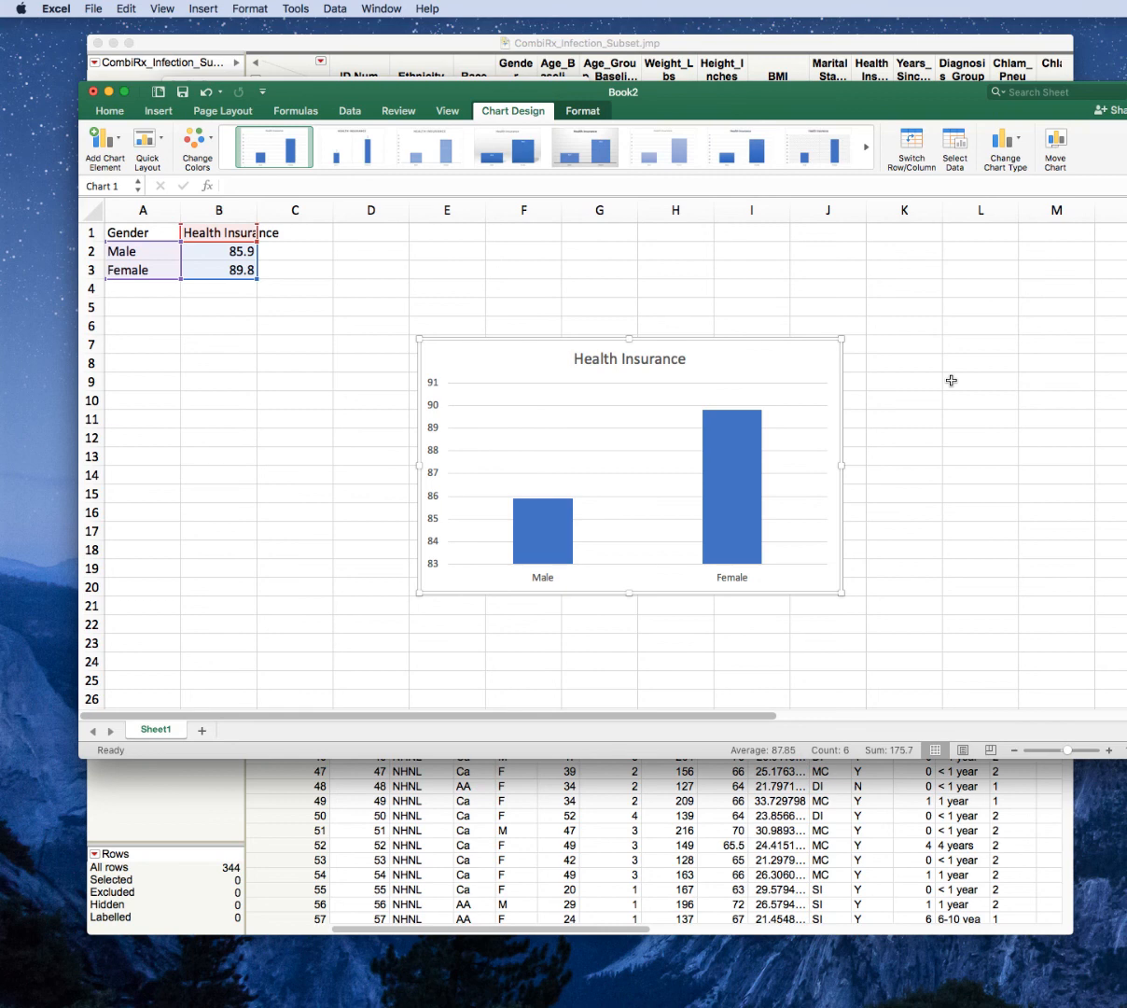
# Move the Health Insurance chart to a new sheet named Gender HI.
pyautogui.rightClick(739, 362)
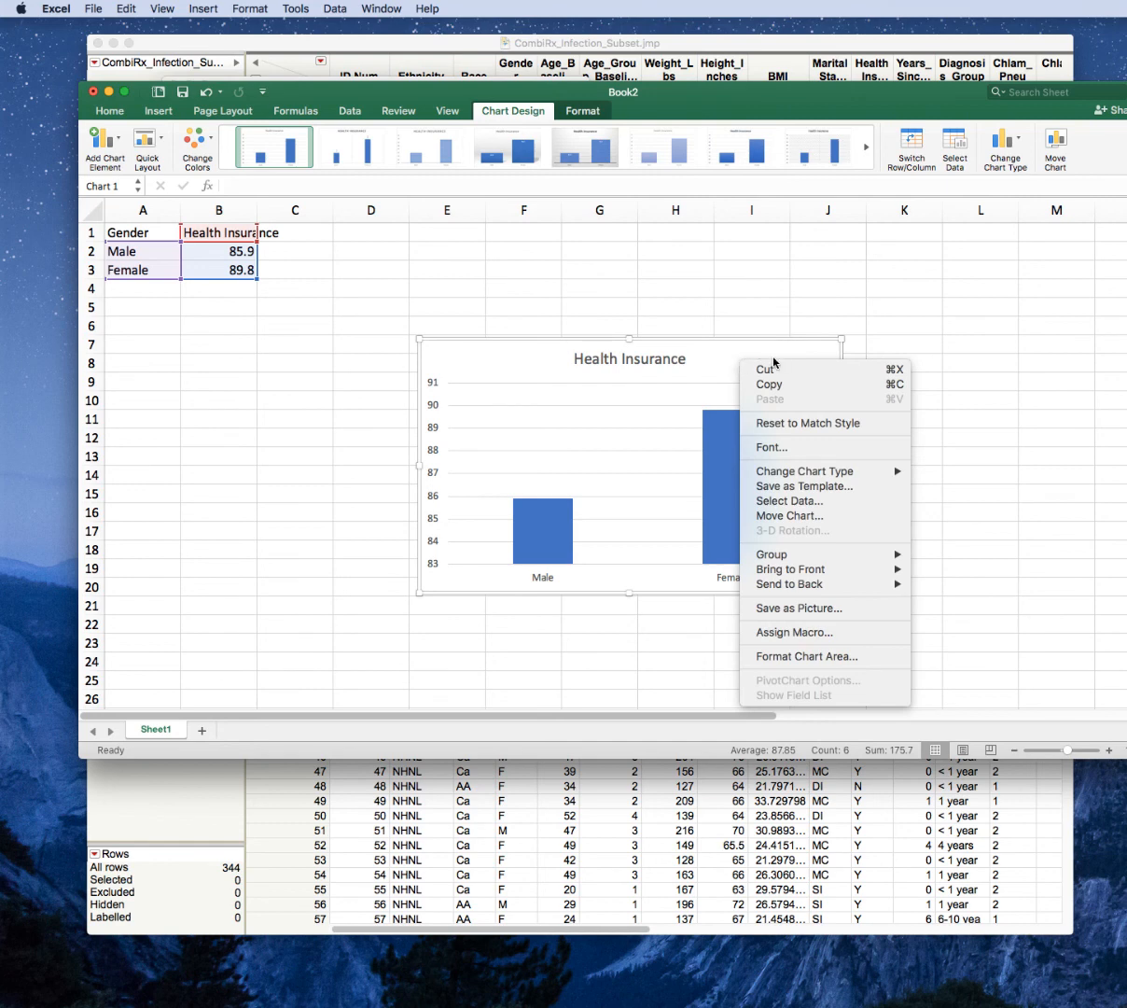
pyautogui.click(823, 517)
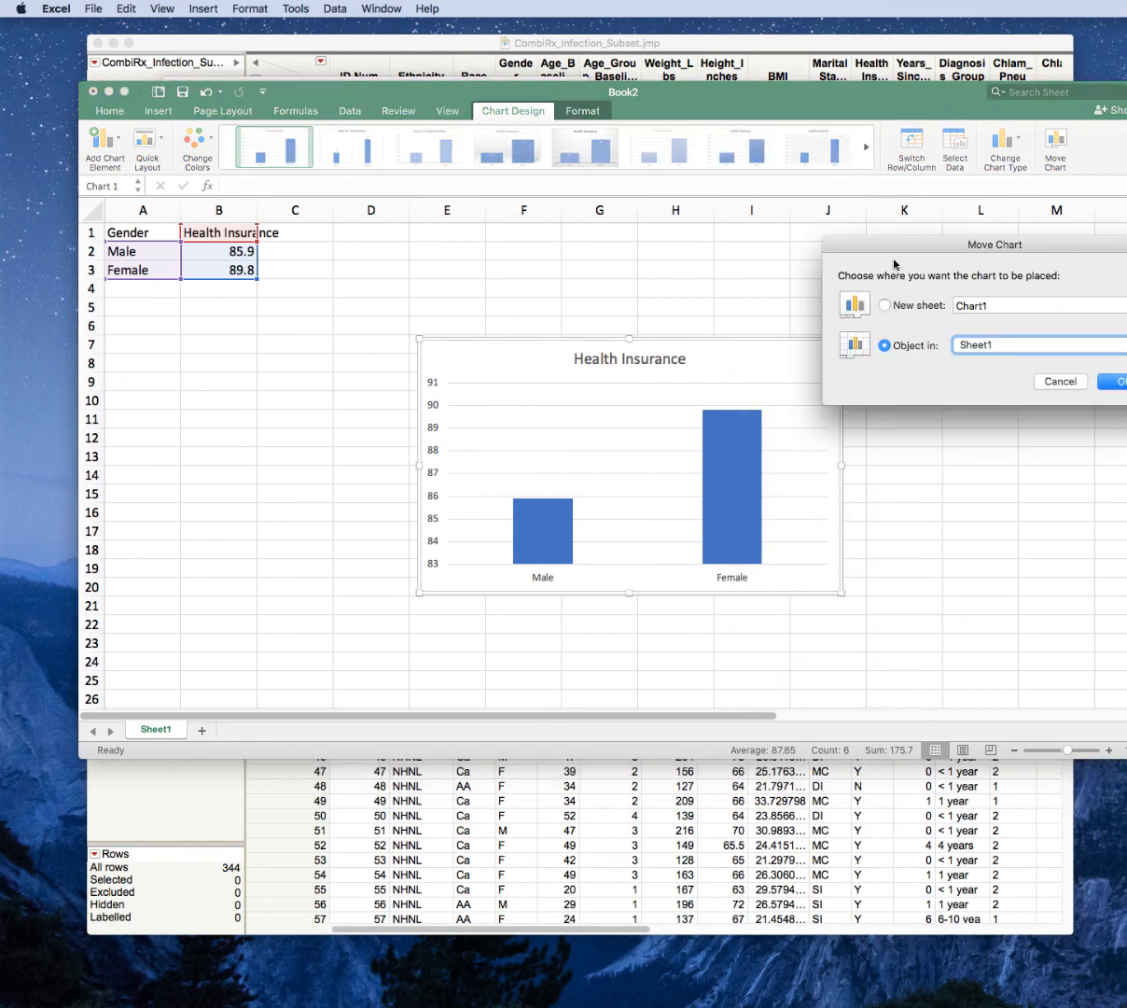
pyautogui.moveTo(868, 241); pyautogui.dragTo(730, 240)
pyautogui.click(747, 304)
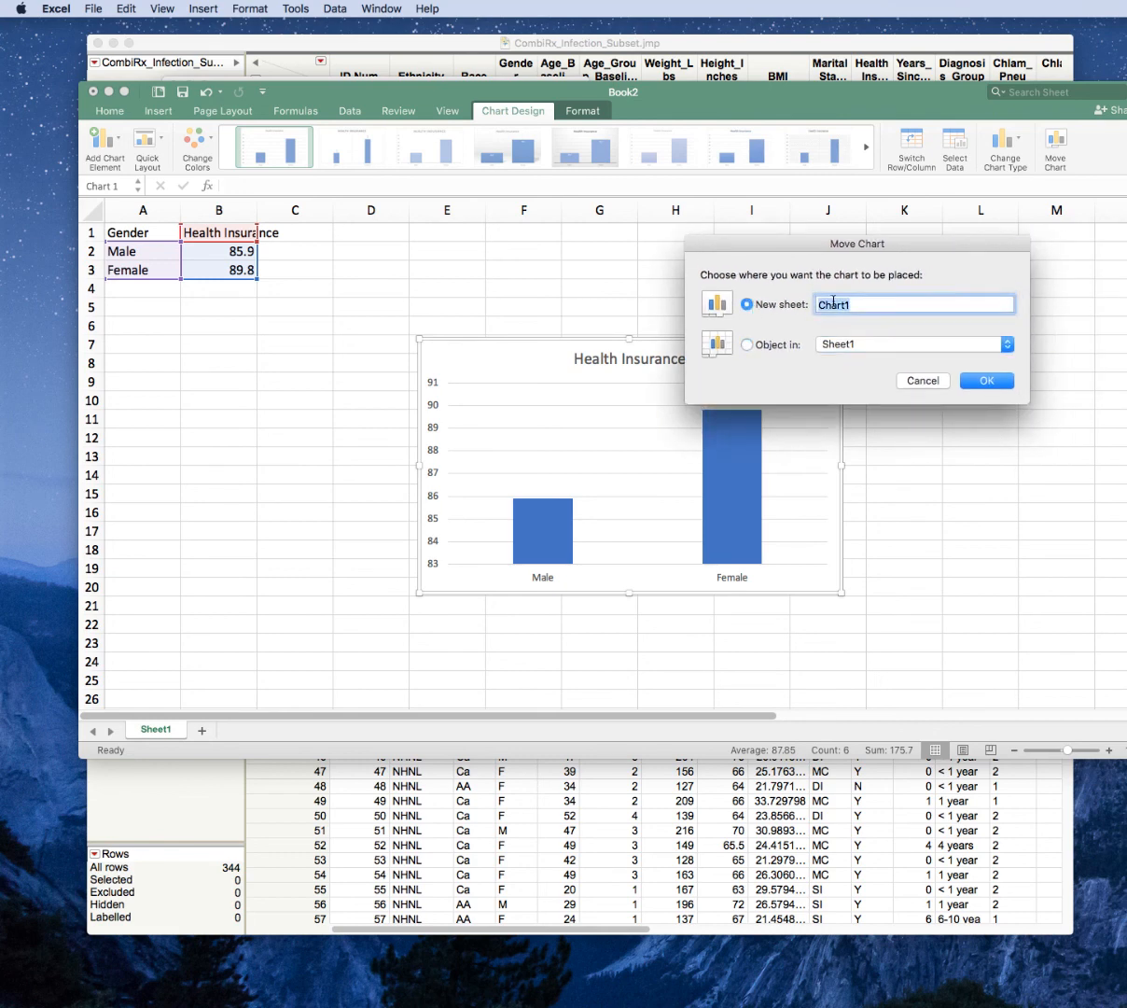
pyautogui.write('Gender HI')
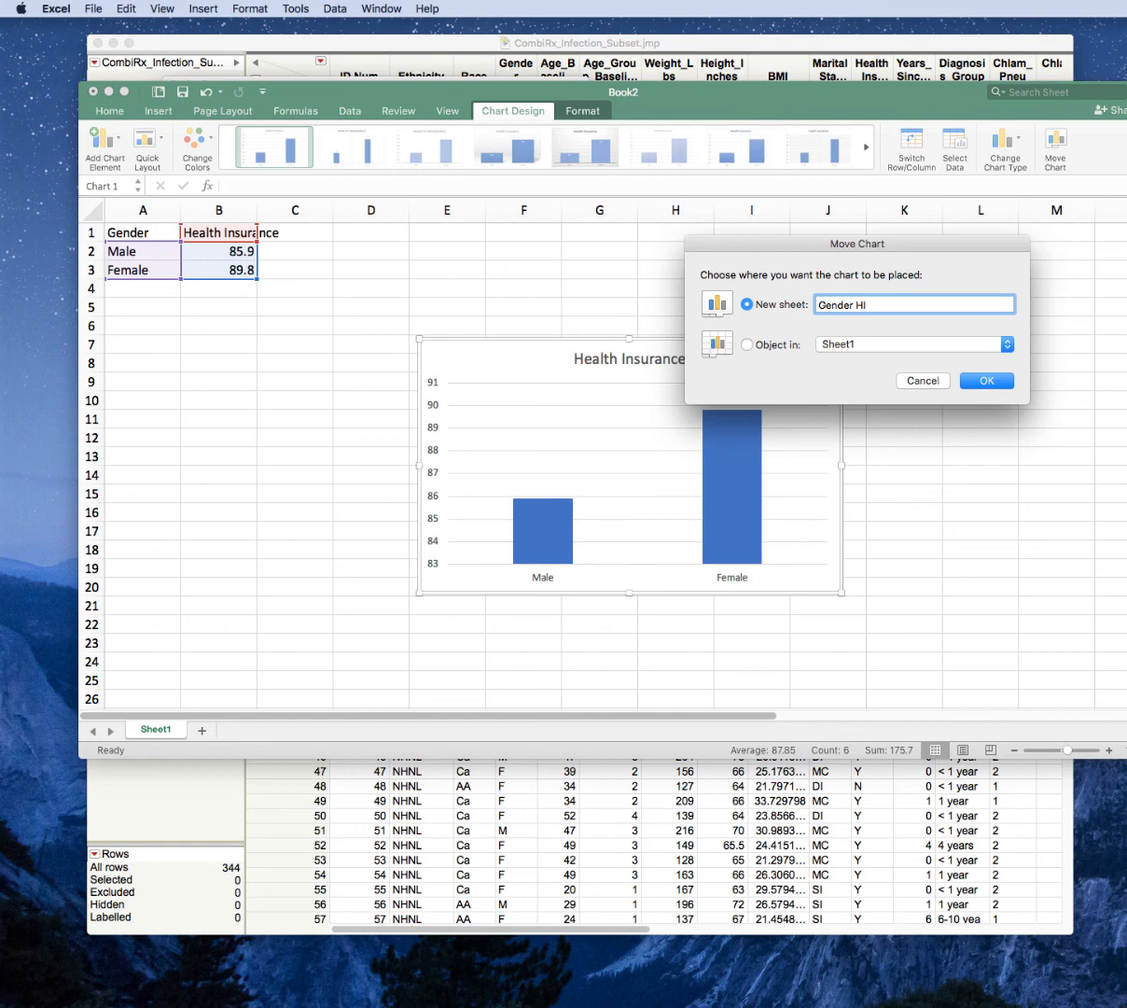
pyautogui.press('Return')
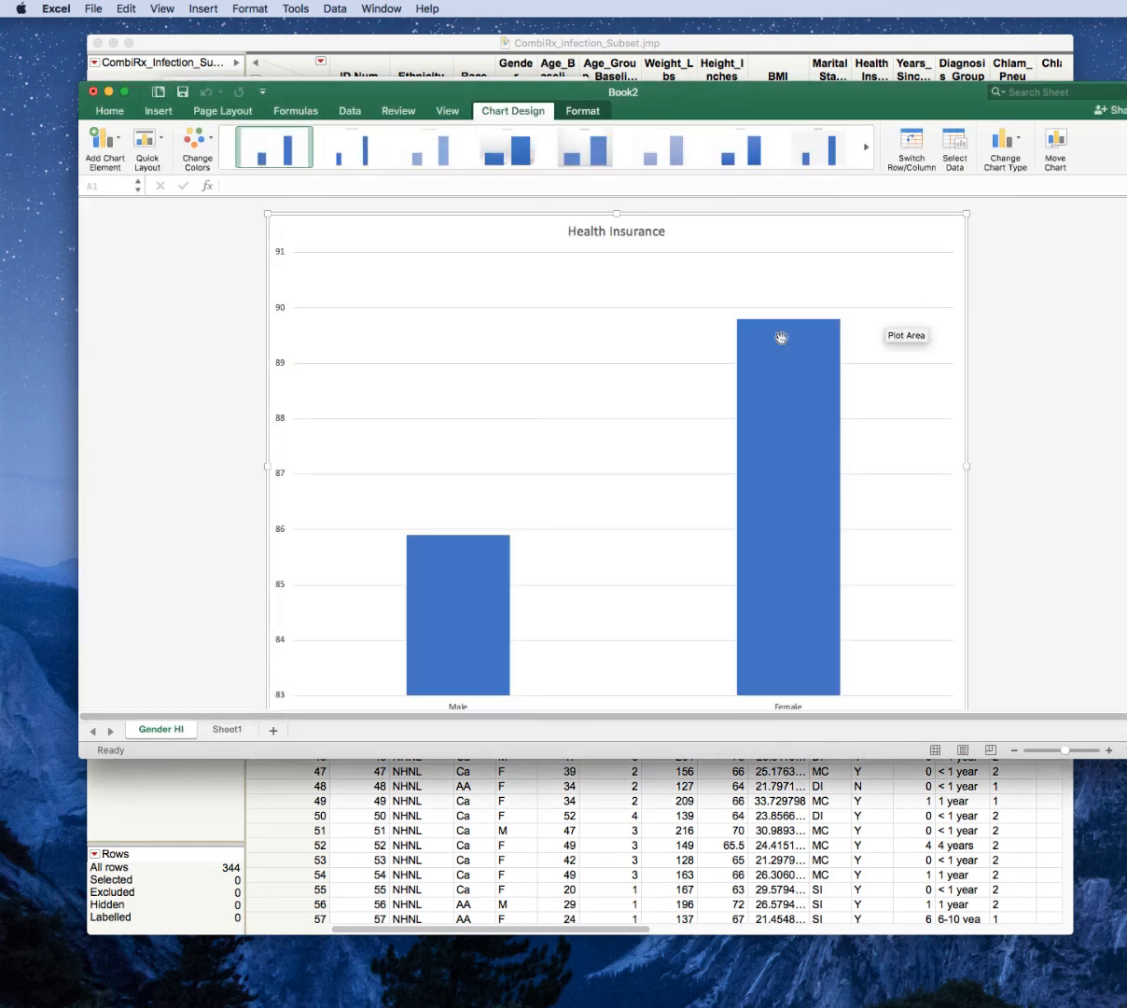
# Enlarge the workbook window downward so the chart on the Gender HI sheet is displayed larger.
pyautogui.moveTo(1120, 758); pyautogui.dragTo(1067, 862)
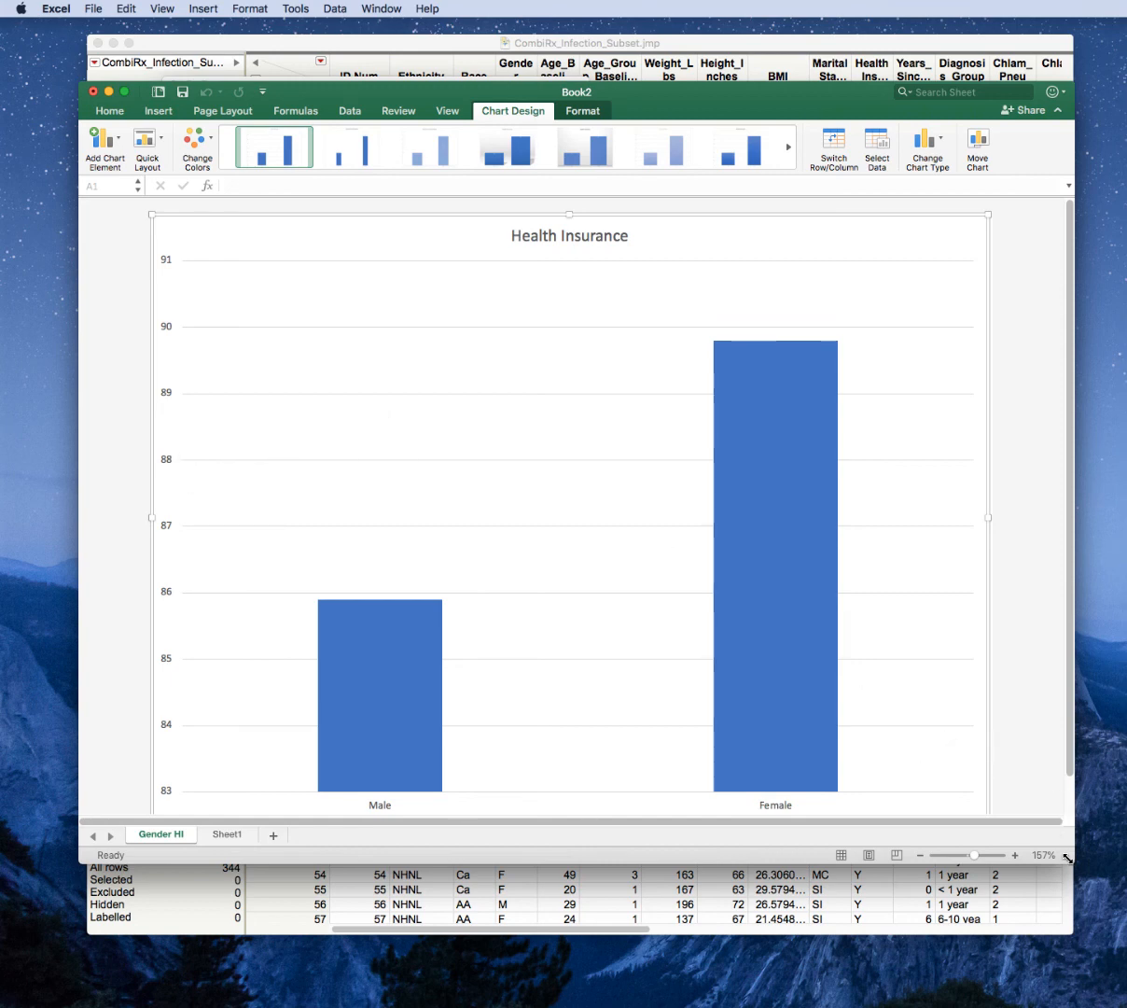
pyautogui.moveTo(1069, 858); pyautogui.dragTo(1074, 936)
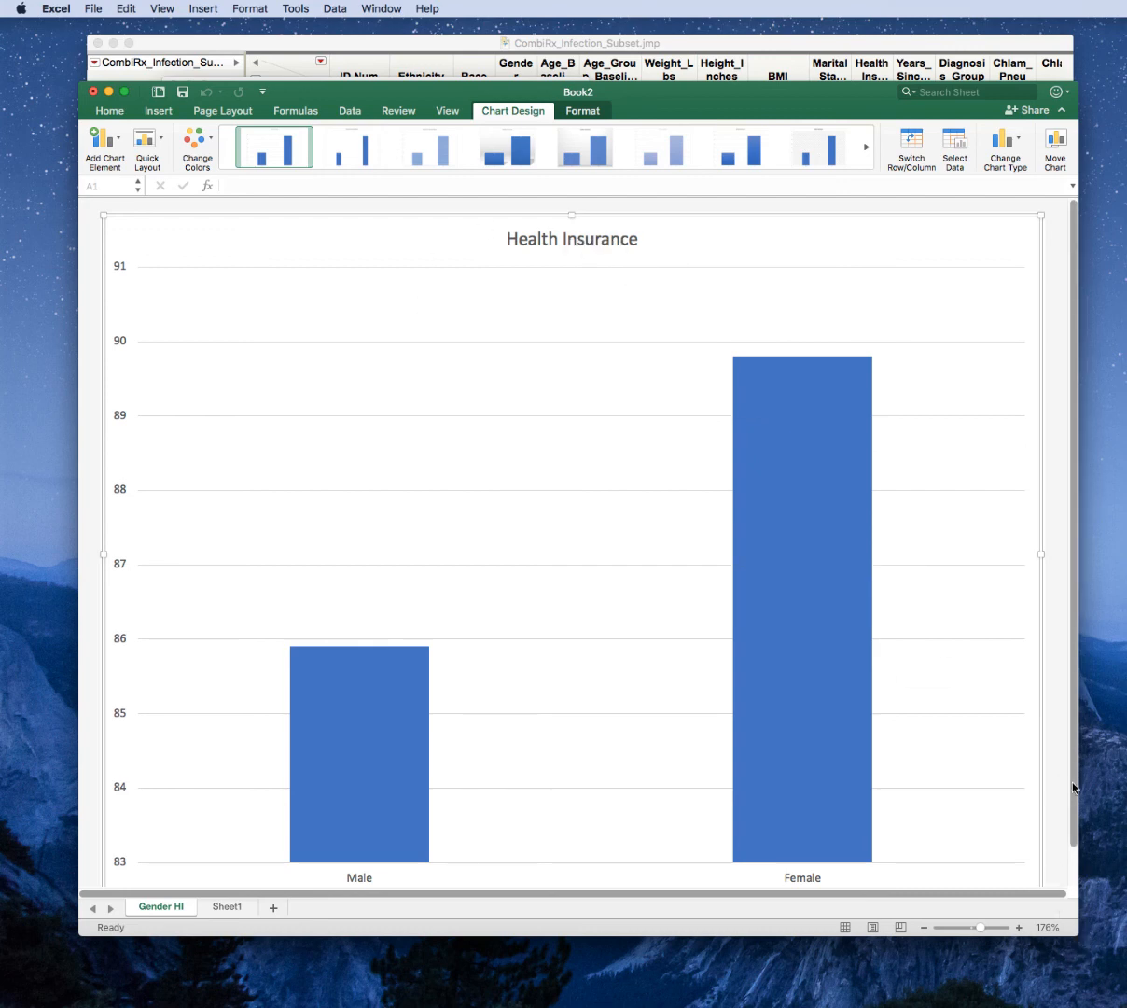
pyautogui.moveTo(1074, 789); pyautogui.dragTo(1074, 837)
pyautogui.scroll(2, 539, 716)
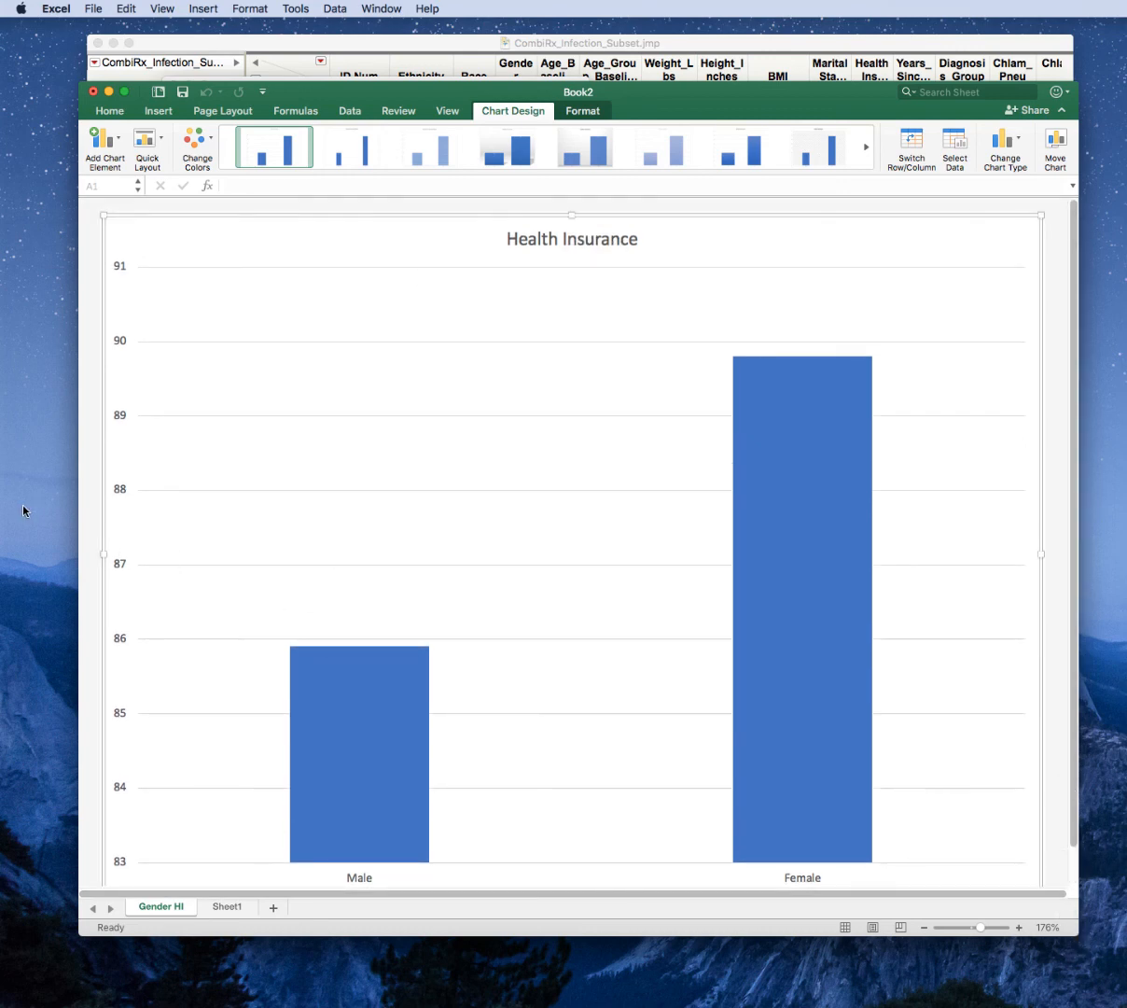
# Set the vertical axis minimum bound to 0 and its major unit to 20.
pyautogui.rightClick(120, 489)
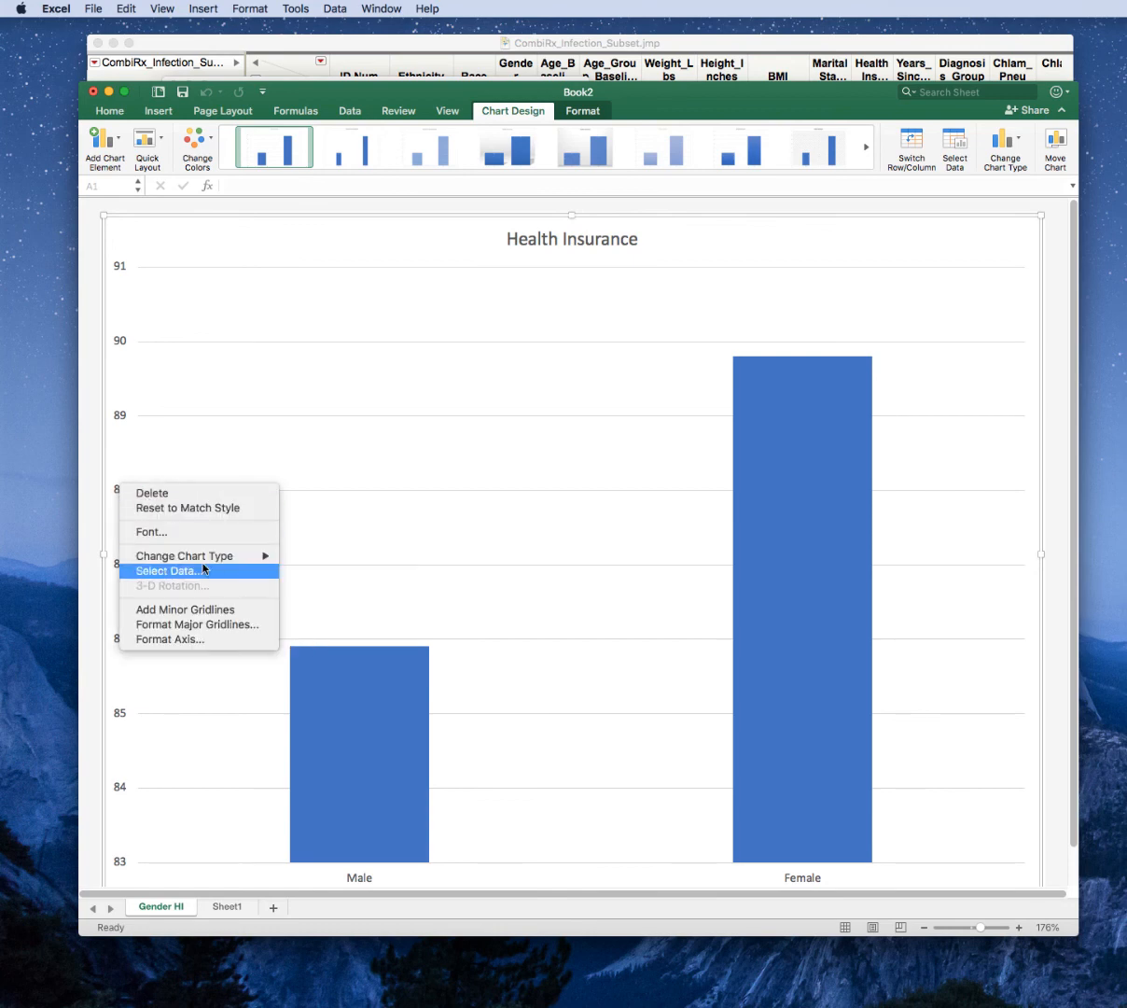
pyautogui.click(210, 640)
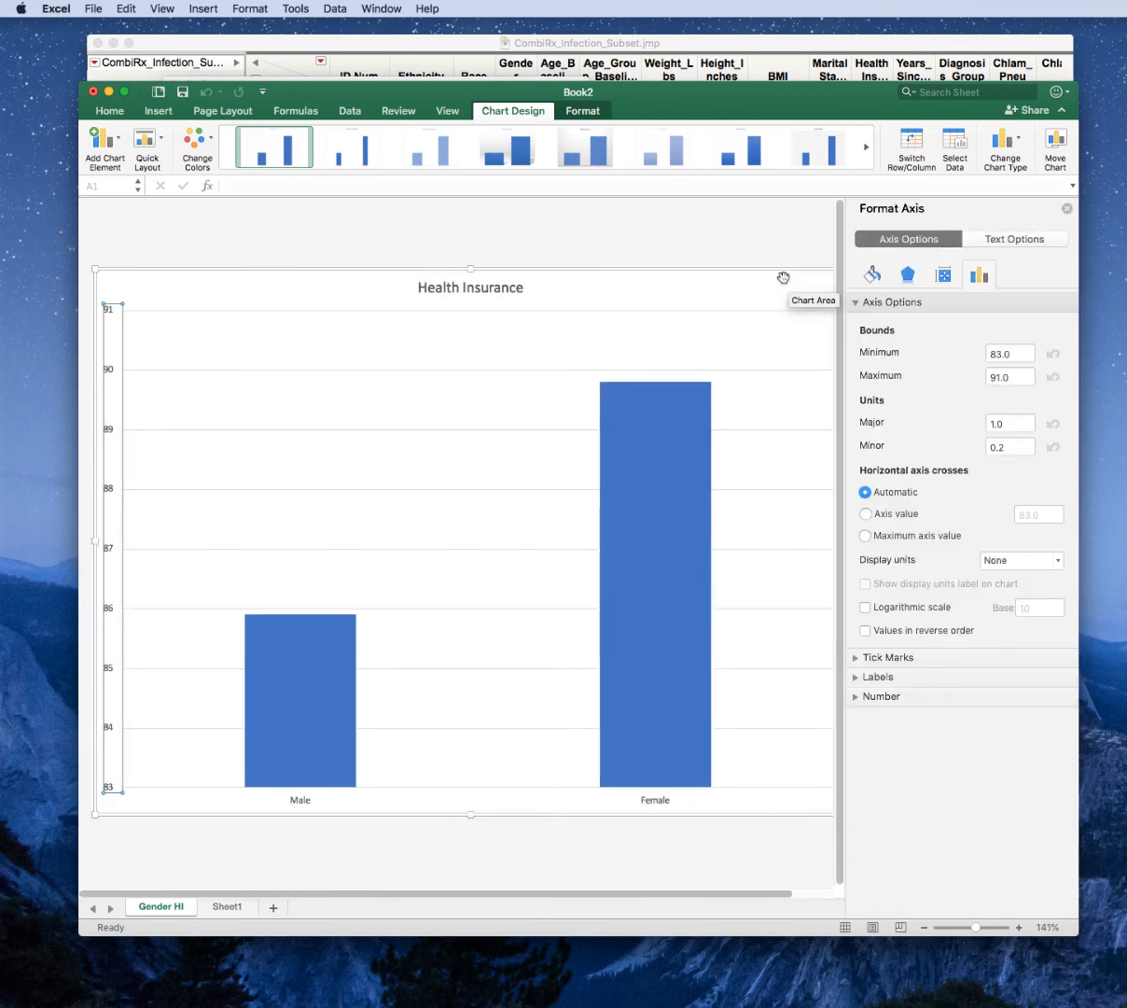
pyautogui.doubleClick(1008, 352)
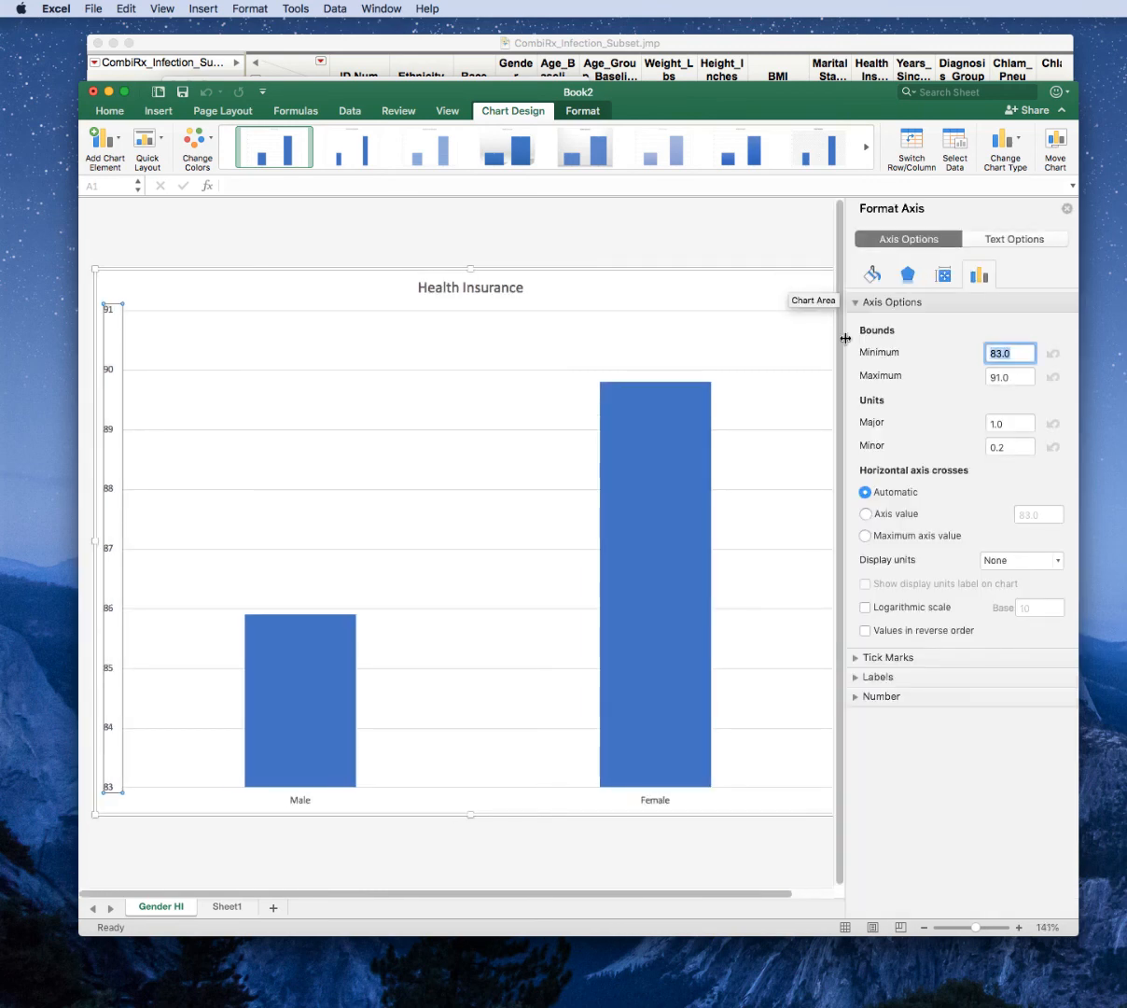
pyautogui.click(1052, 353)
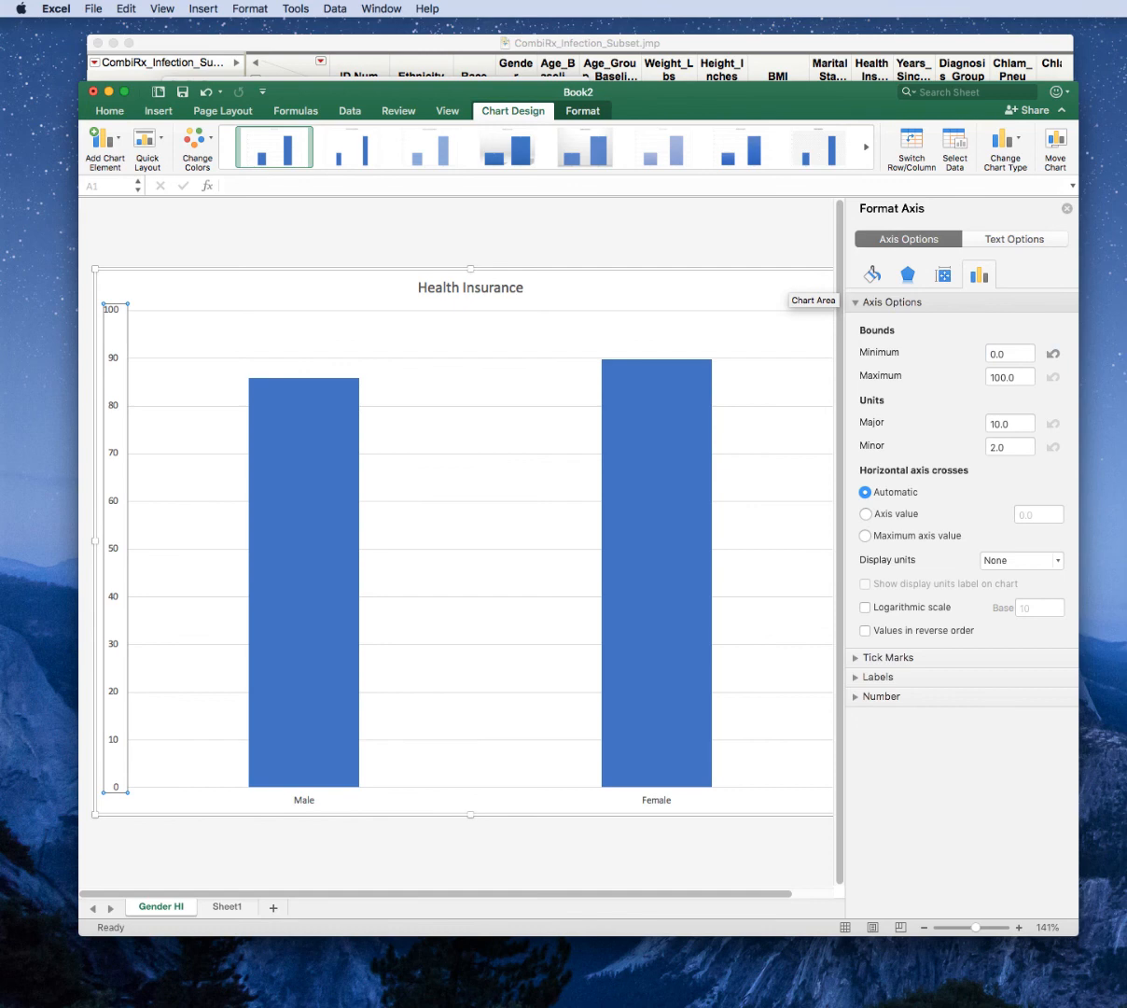
pyautogui.doubleClick(1007, 422)
pyautogui.write('20')
pyautogui.press('Return')
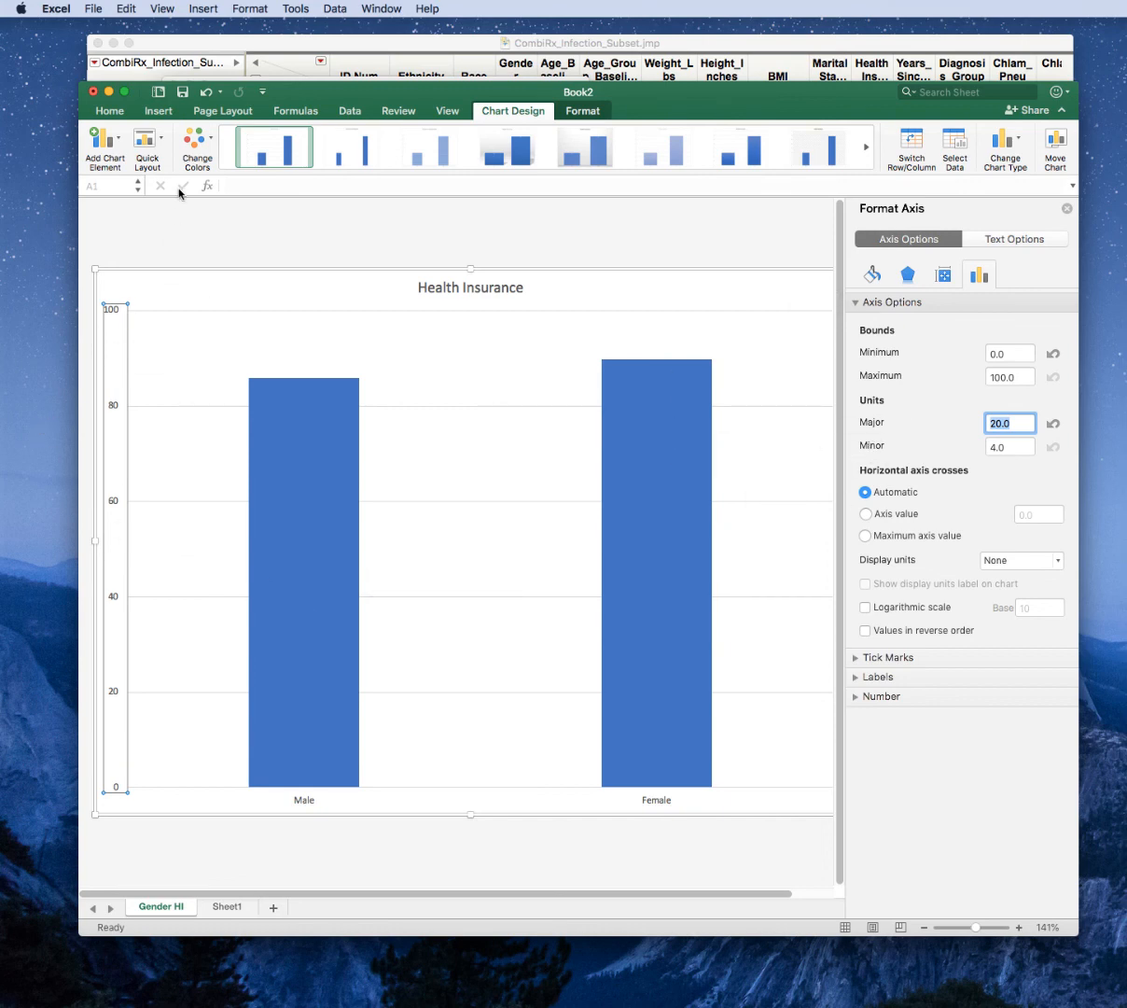
# Set the font size of all text in the Health Insurance chart to 14.
pyautogui.click(189, 287)
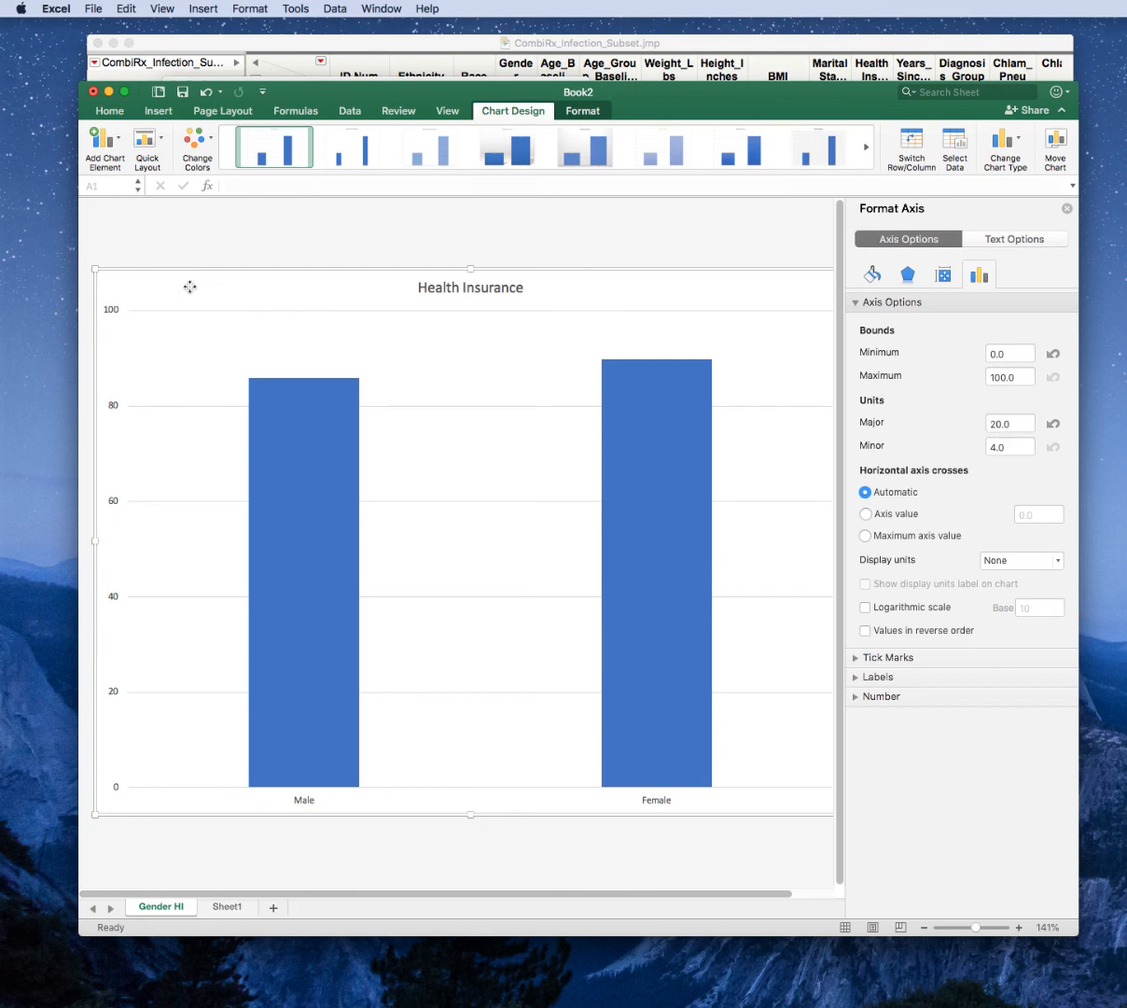
pyautogui.click(108, 113)
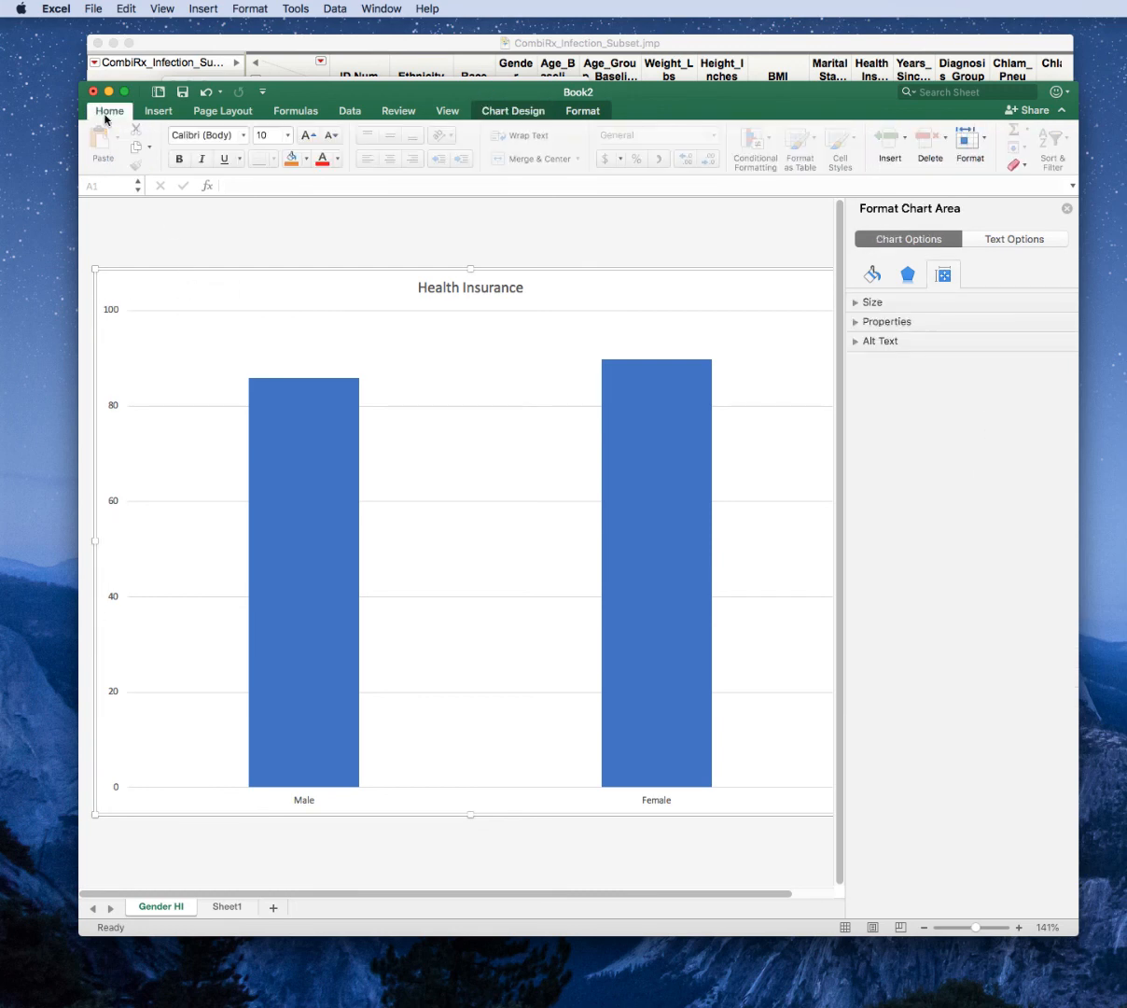
pyautogui.click(283, 136)
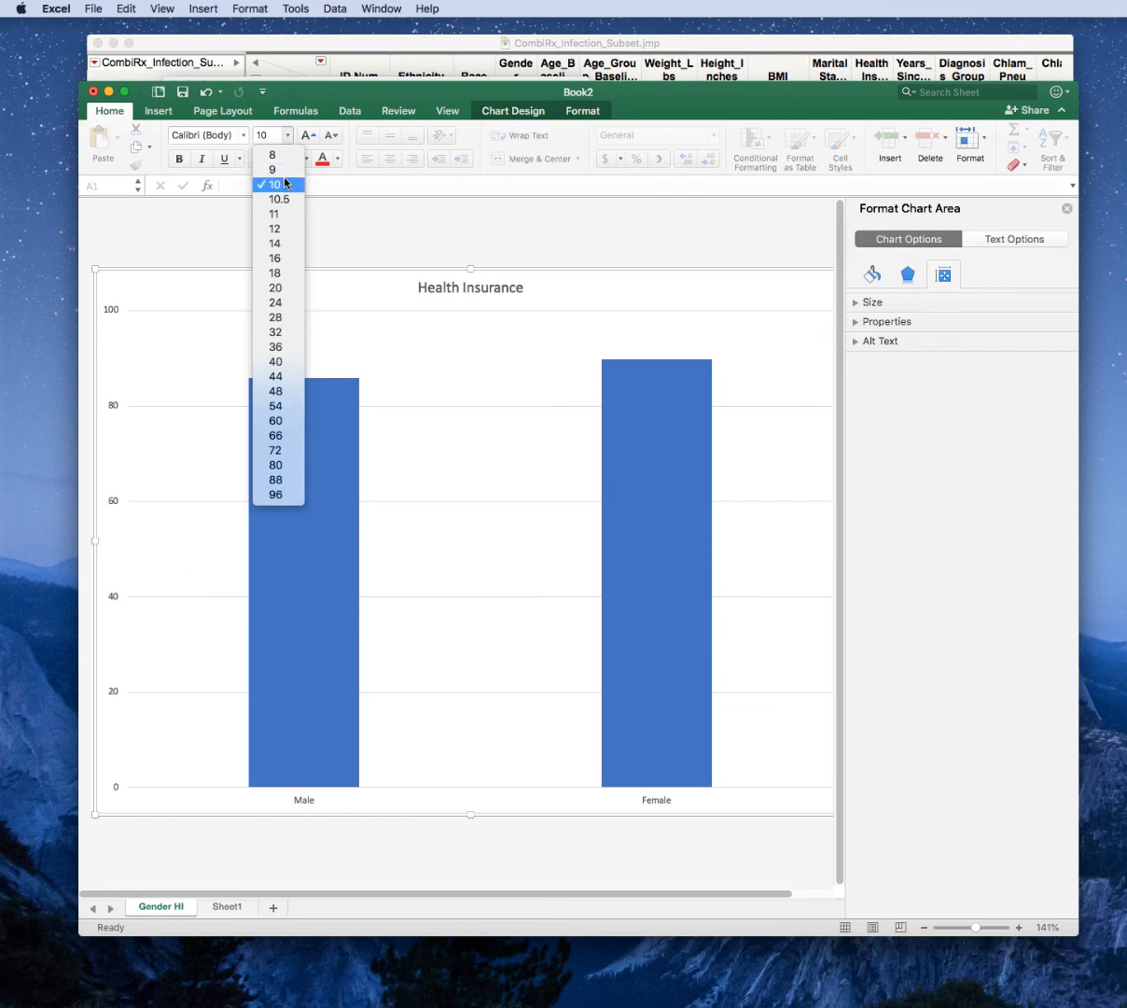
pyautogui.click(277, 245)
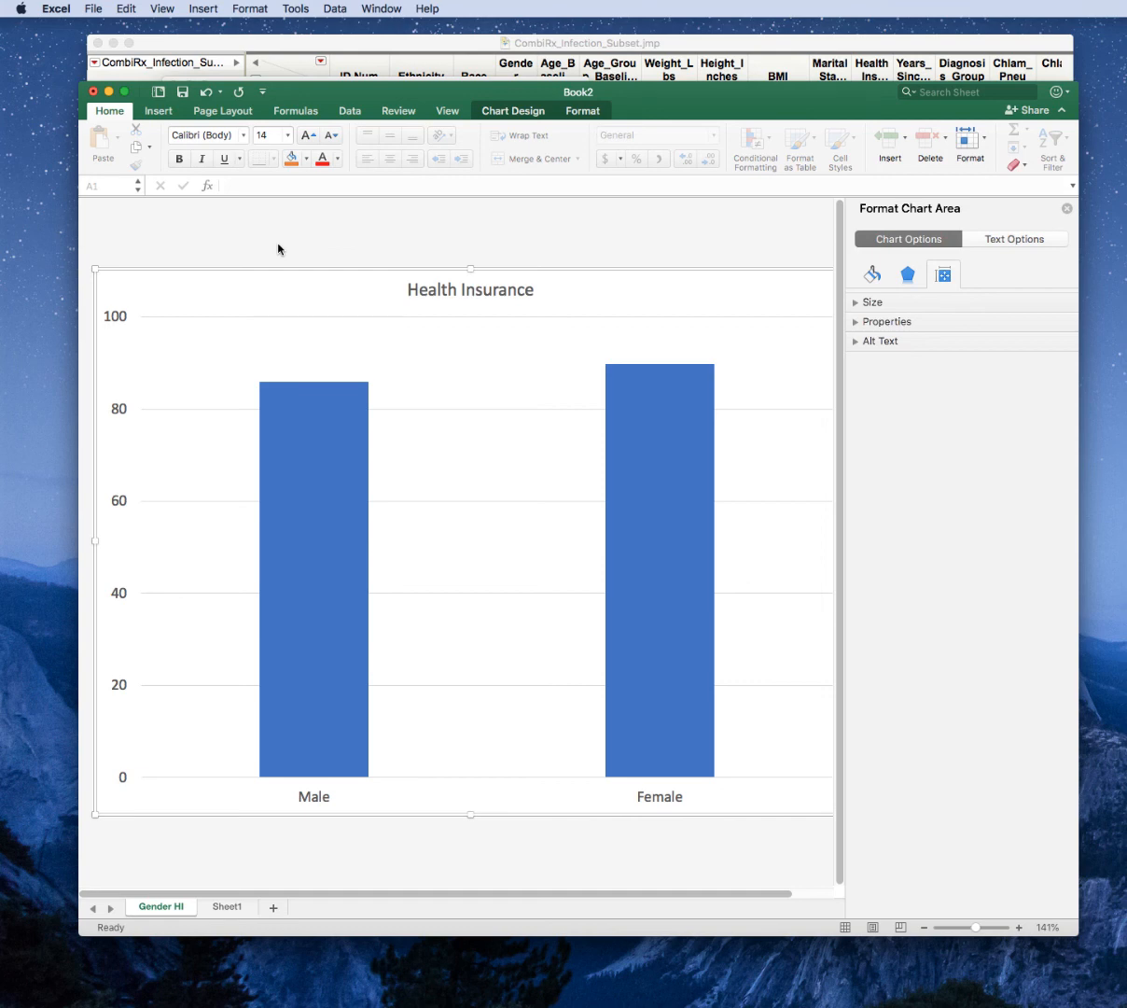
# Hide the chart's major gridlines by formatting them with No line, and close the formatting options.
pyautogui.click(337, 318)
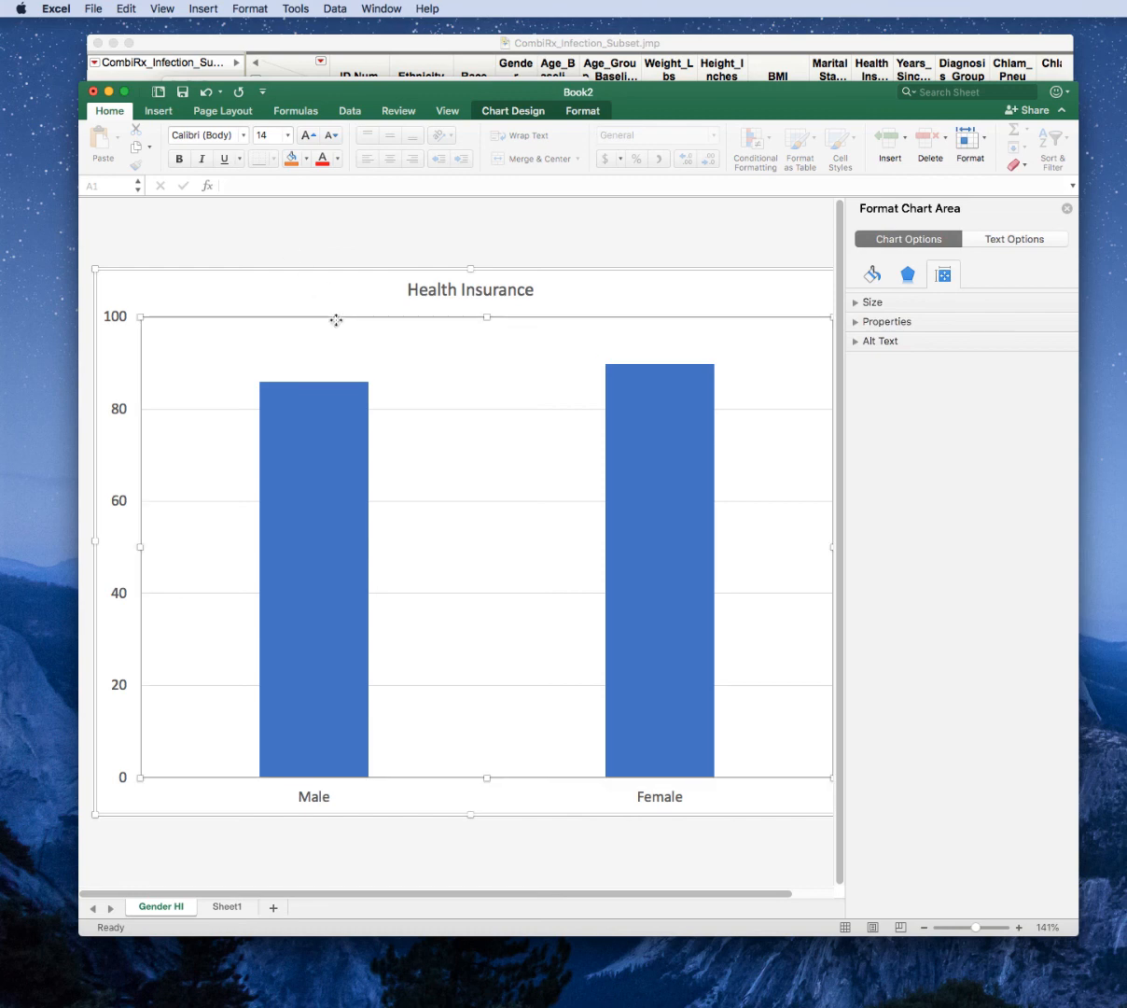
pyautogui.click(435, 409)
pyautogui.rightClick(435, 409)
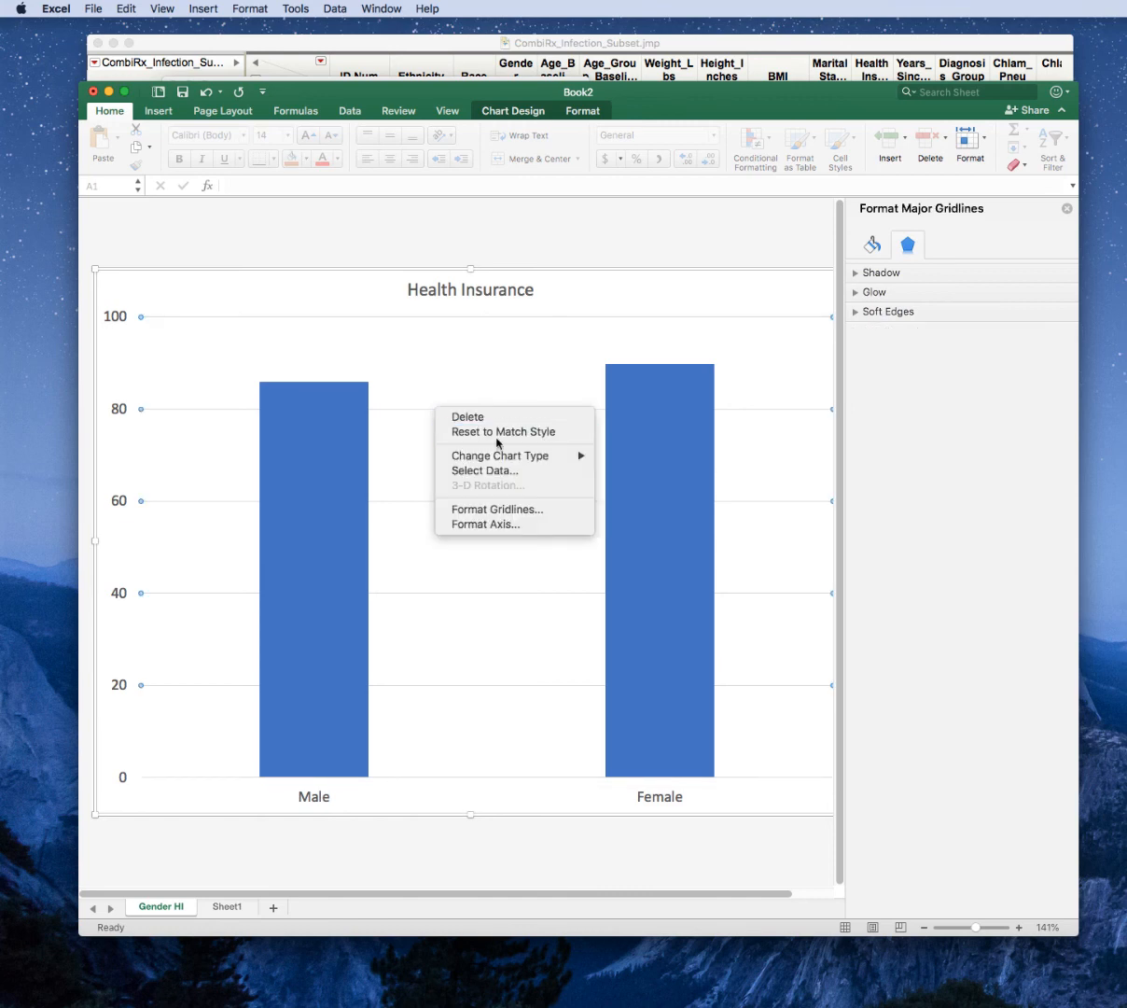
pyautogui.click(528, 510)
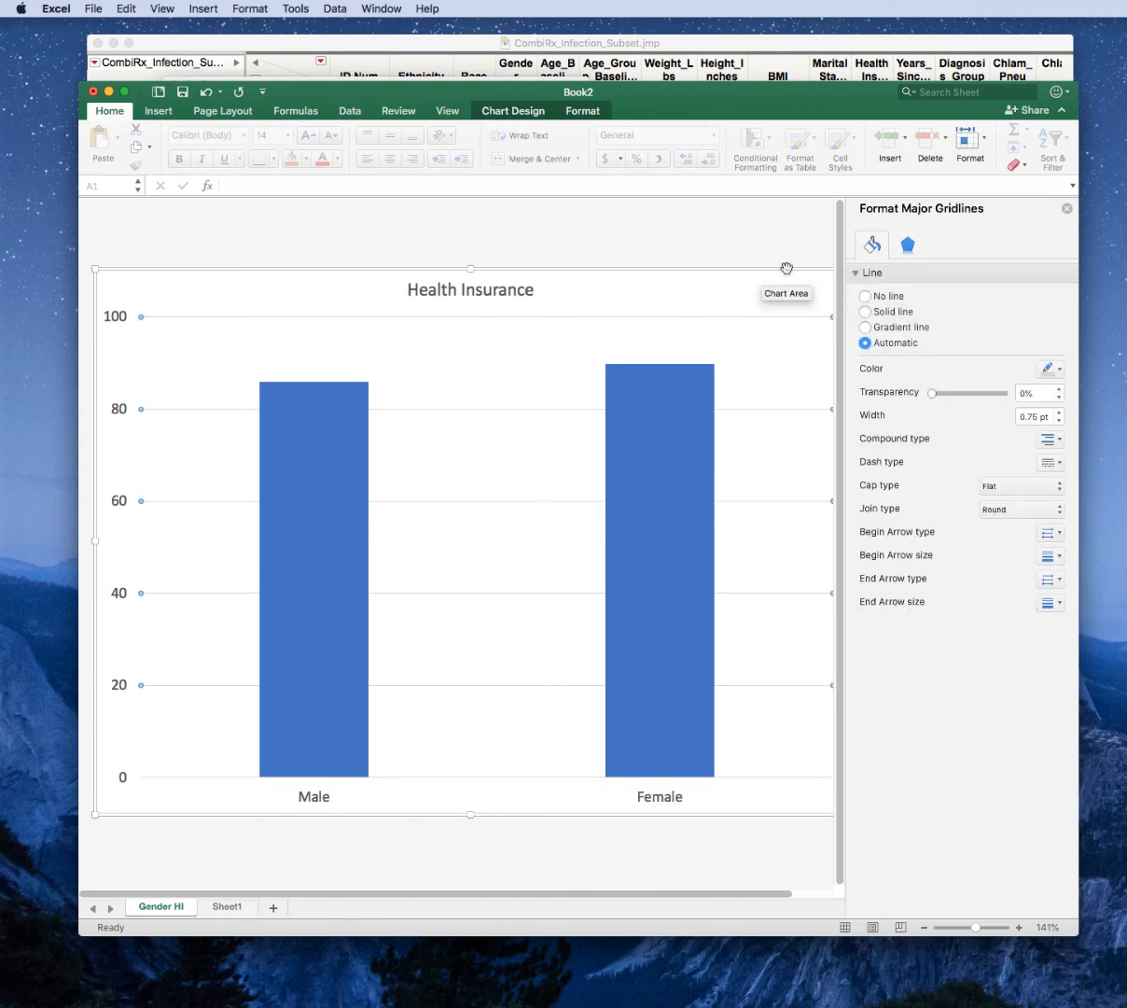
pyautogui.click(897, 297)
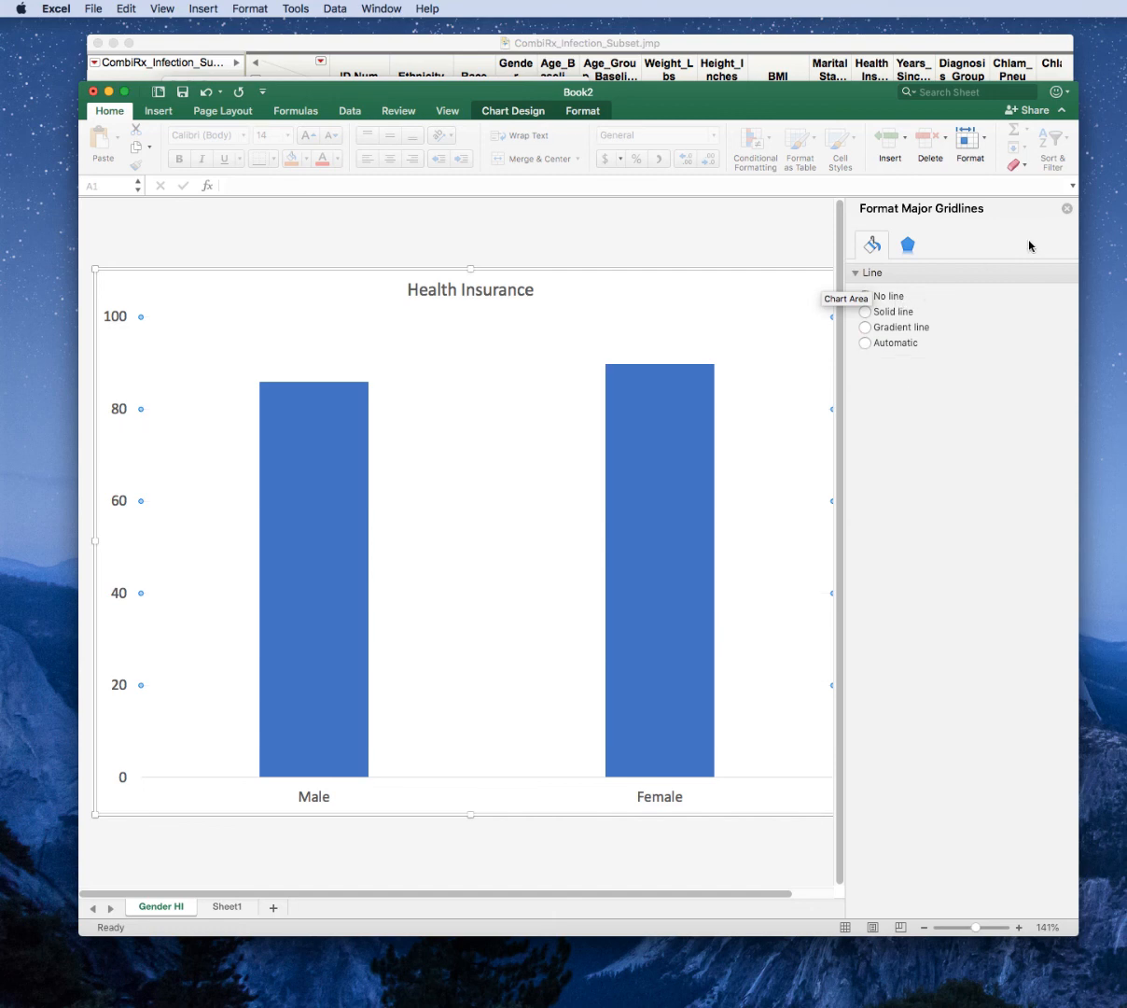
pyautogui.click(1068, 209)
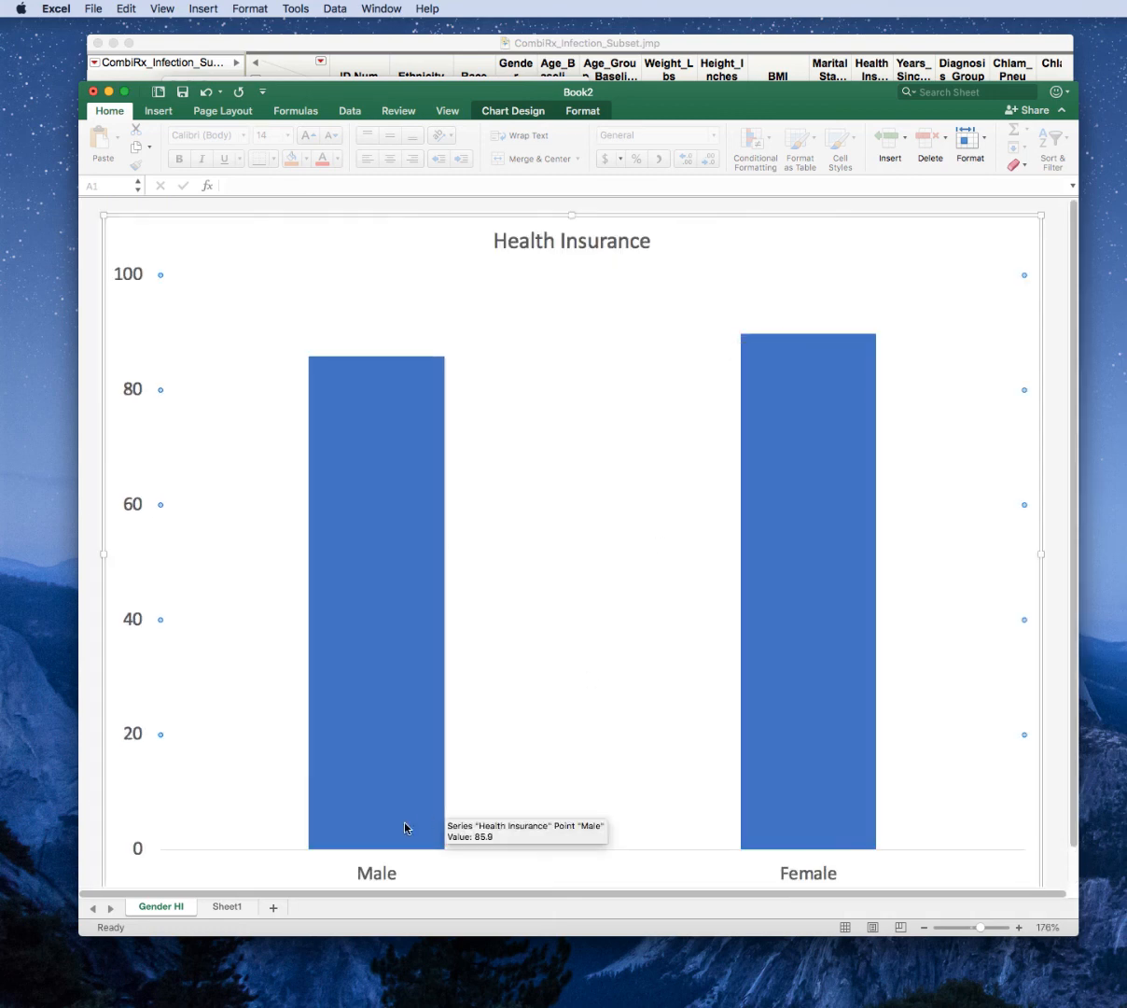
# Set the horizontal axis line width to 1.75 pt.
pyautogui.click(389, 866)
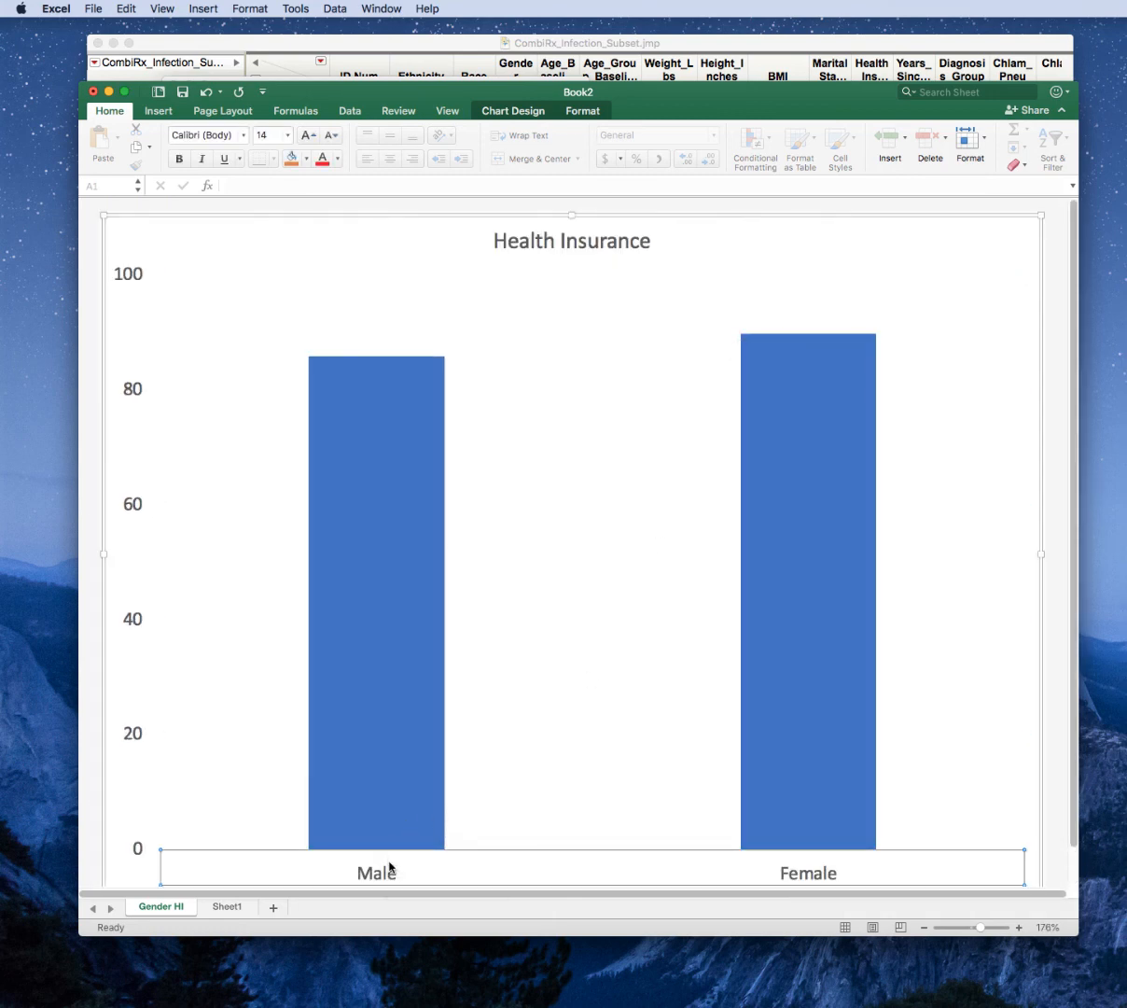
pyautogui.rightClick(389, 866)
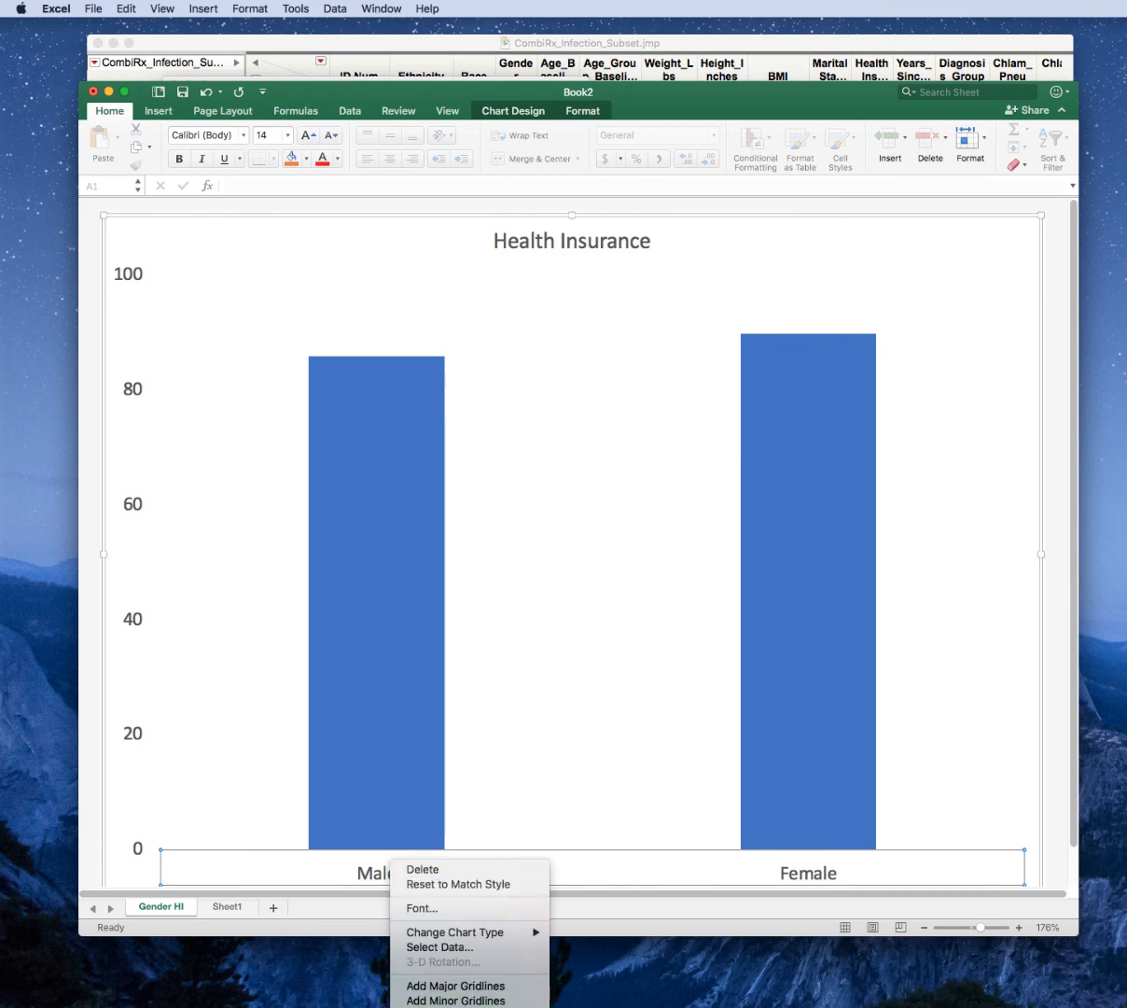
pyautogui.click(435, 1007)
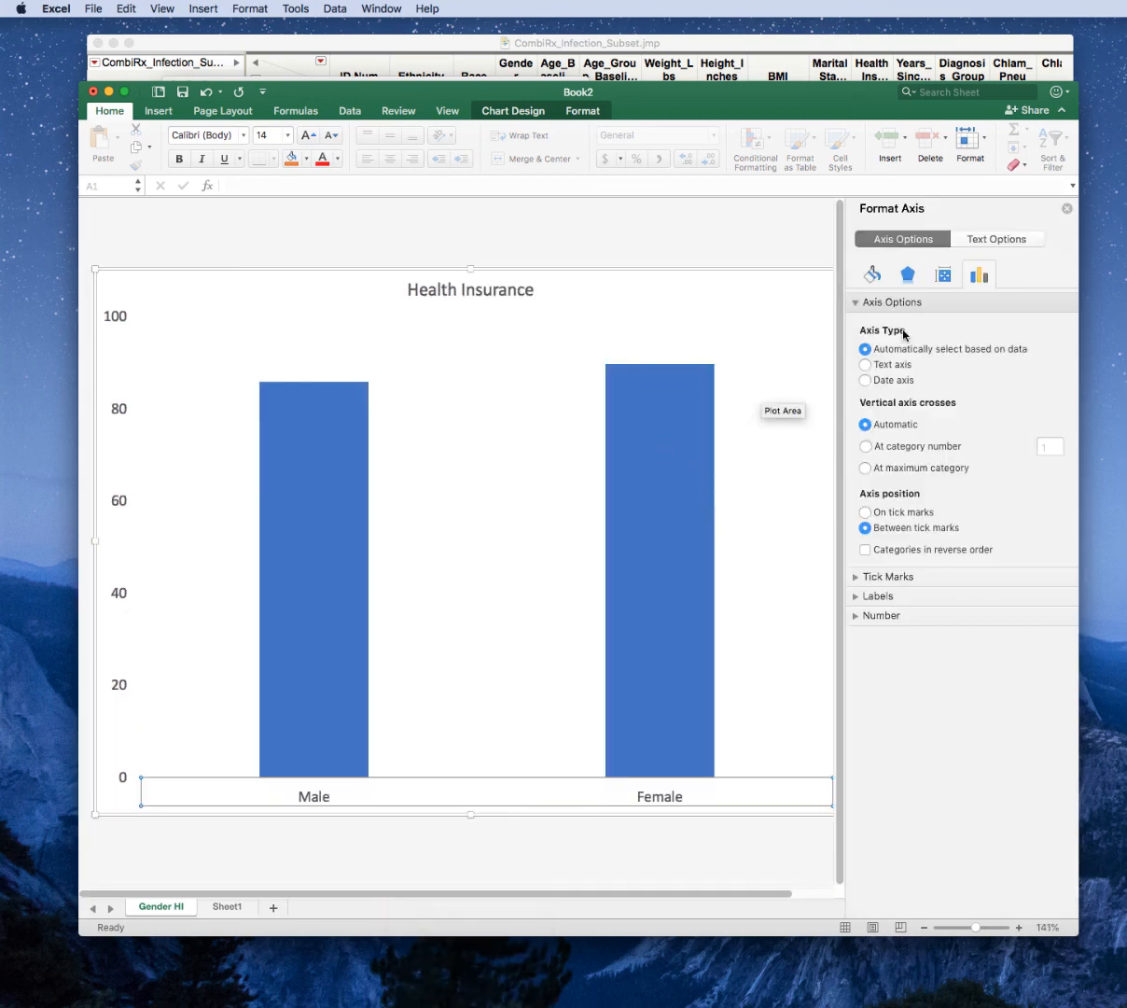
pyautogui.click(871, 273)
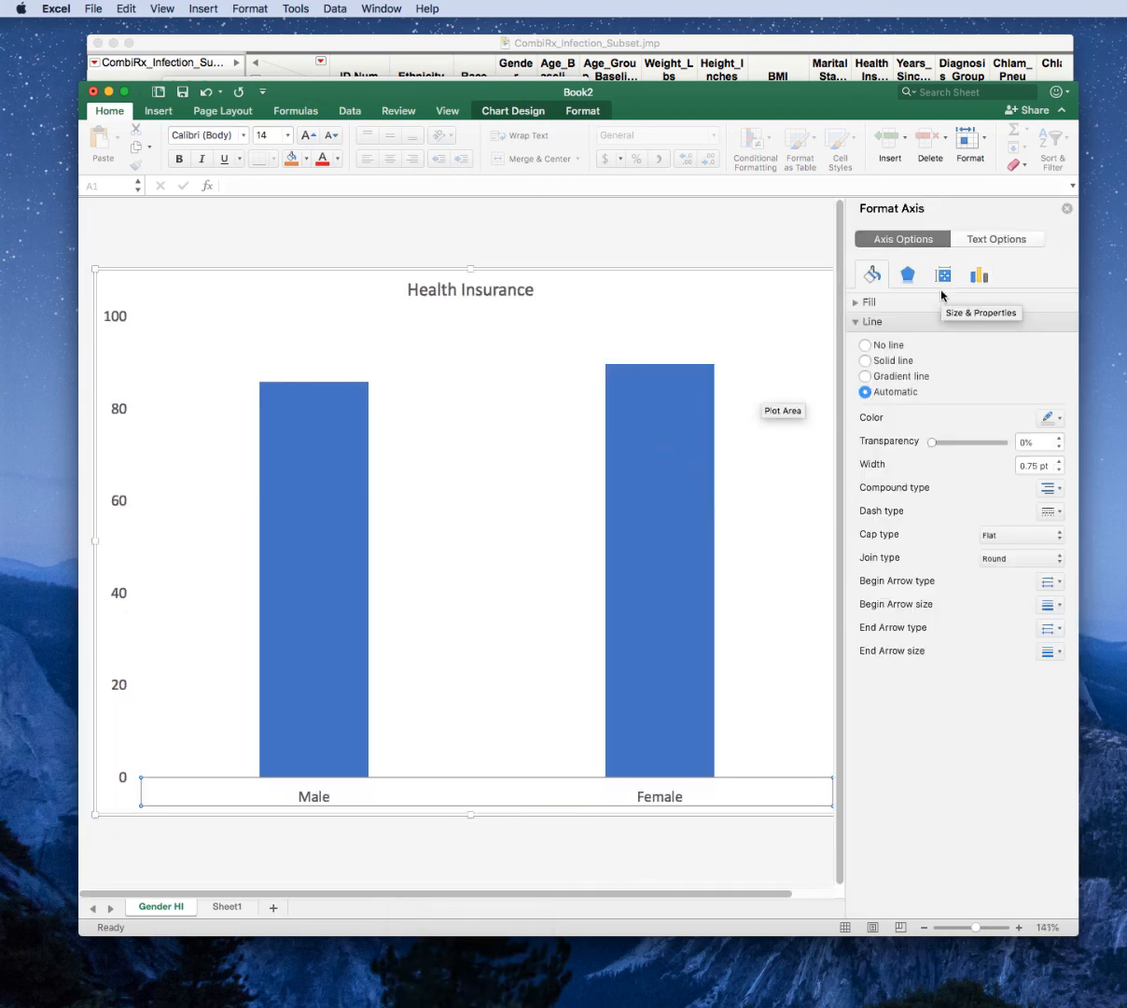
pyautogui.click(1059, 461)
pyautogui.click(1059, 461)
pyautogui.click(1059, 461)
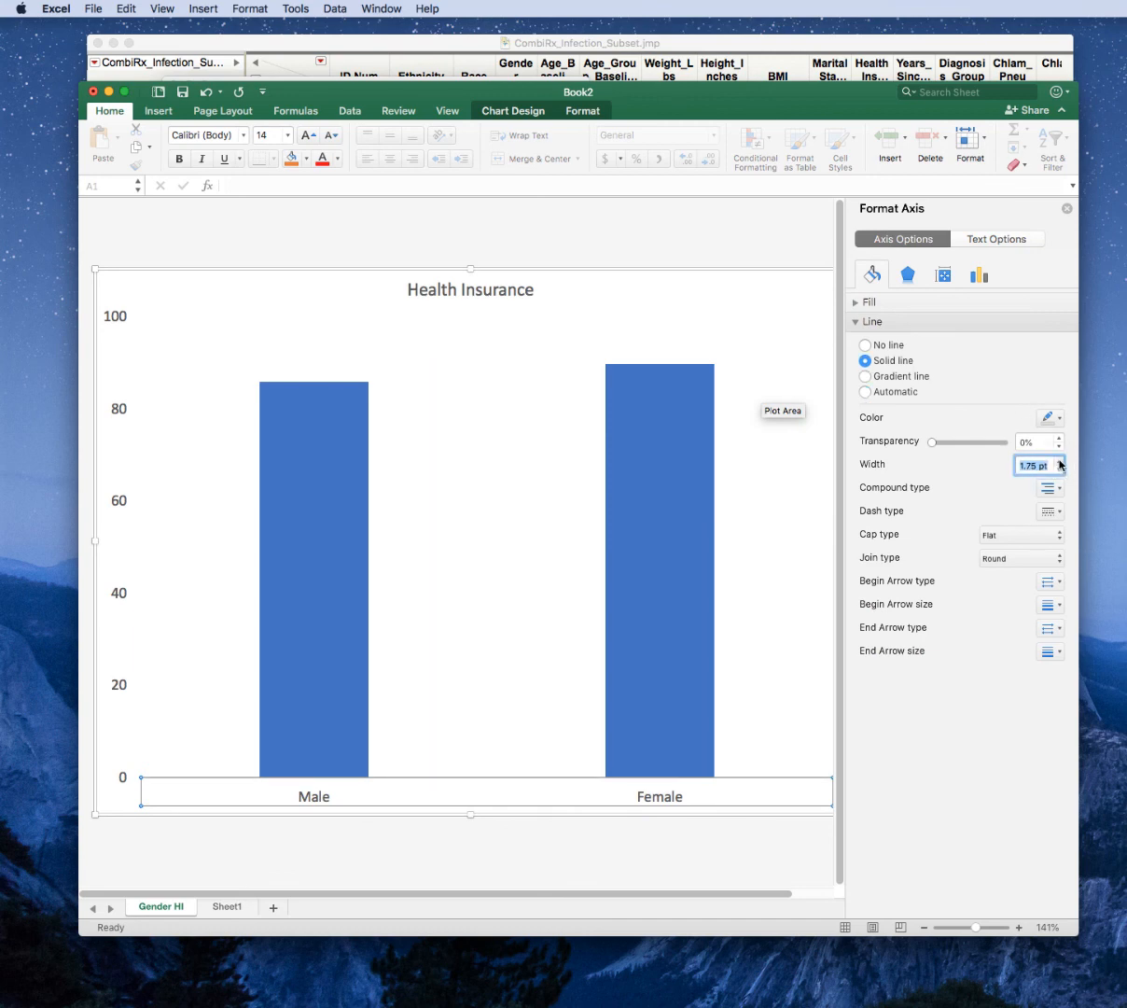
pyautogui.click(481, 656)
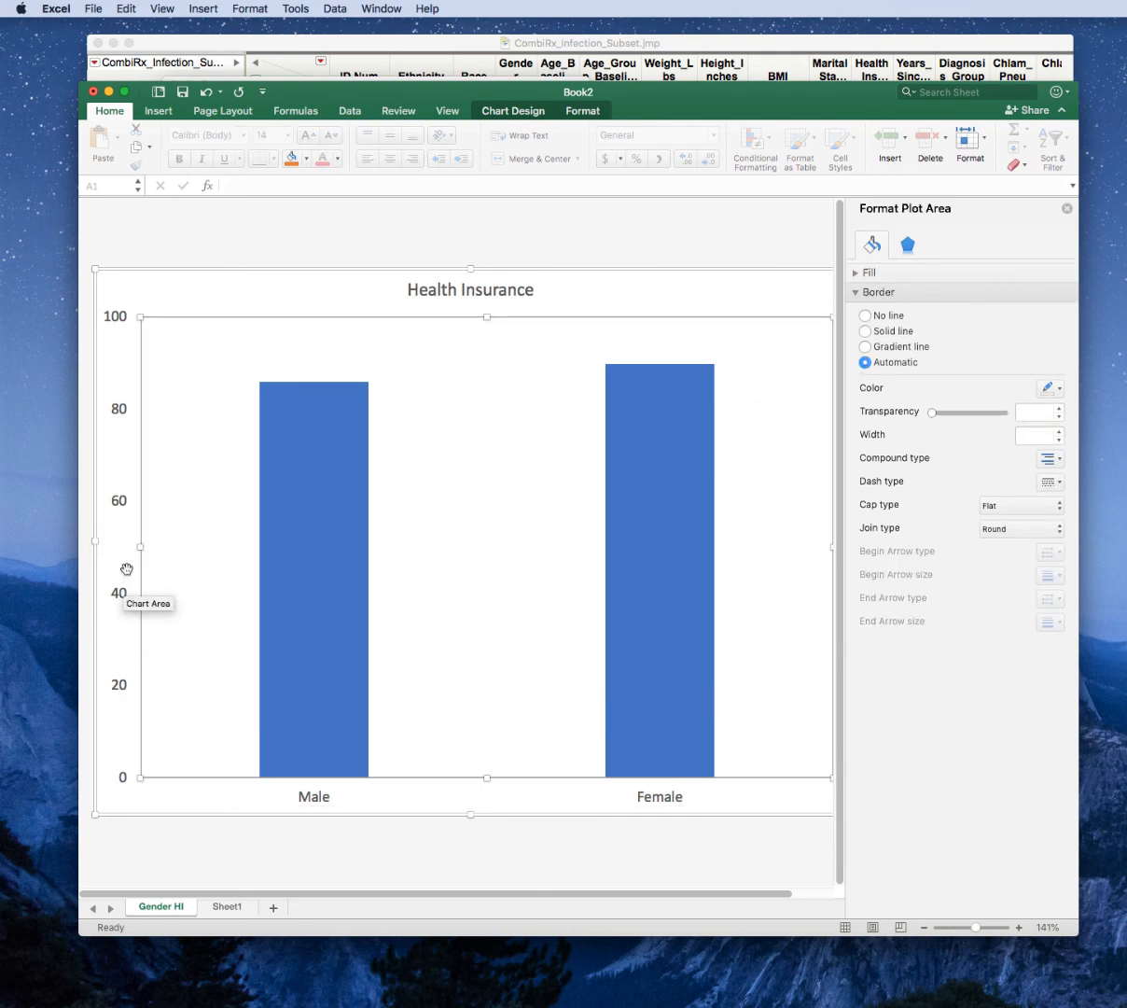
# Give the vertical axis a solid black line with a width of 1.75 pt.
pyautogui.click(118, 598)
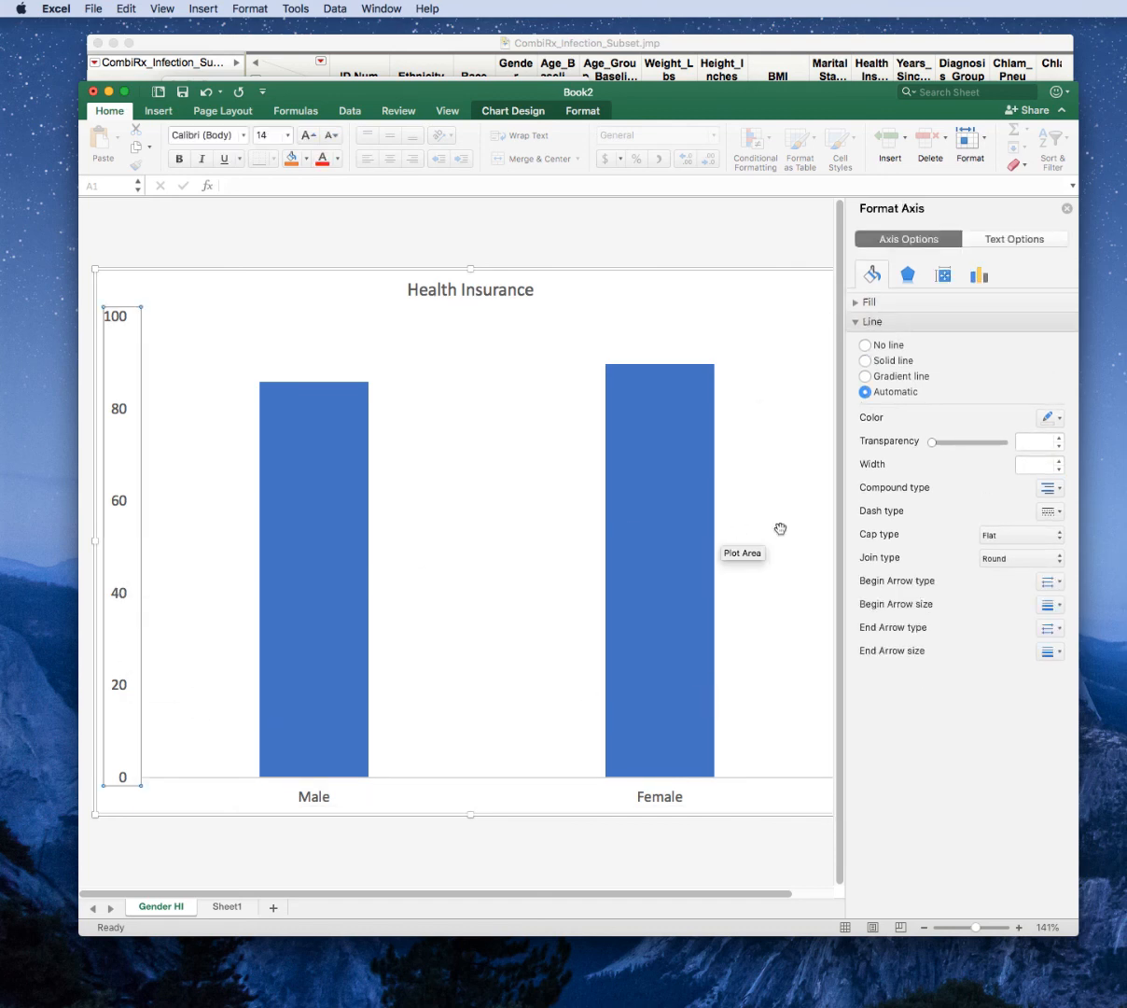
pyautogui.click(891, 361)
pyautogui.click(1059, 461)
pyautogui.click(1059, 461)
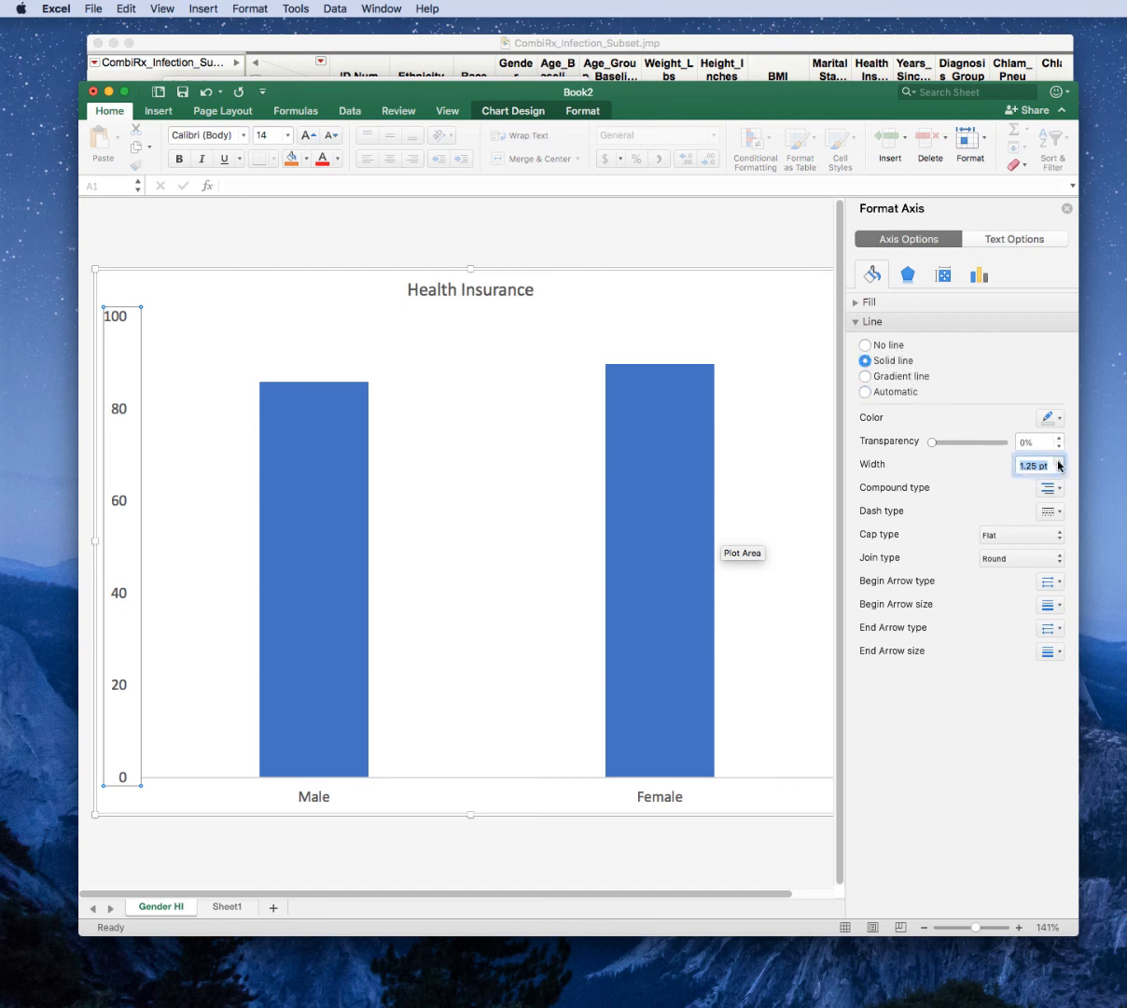
pyautogui.click(1059, 461)
pyautogui.click(1059, 461)
pyautogui.click(1057, 419)
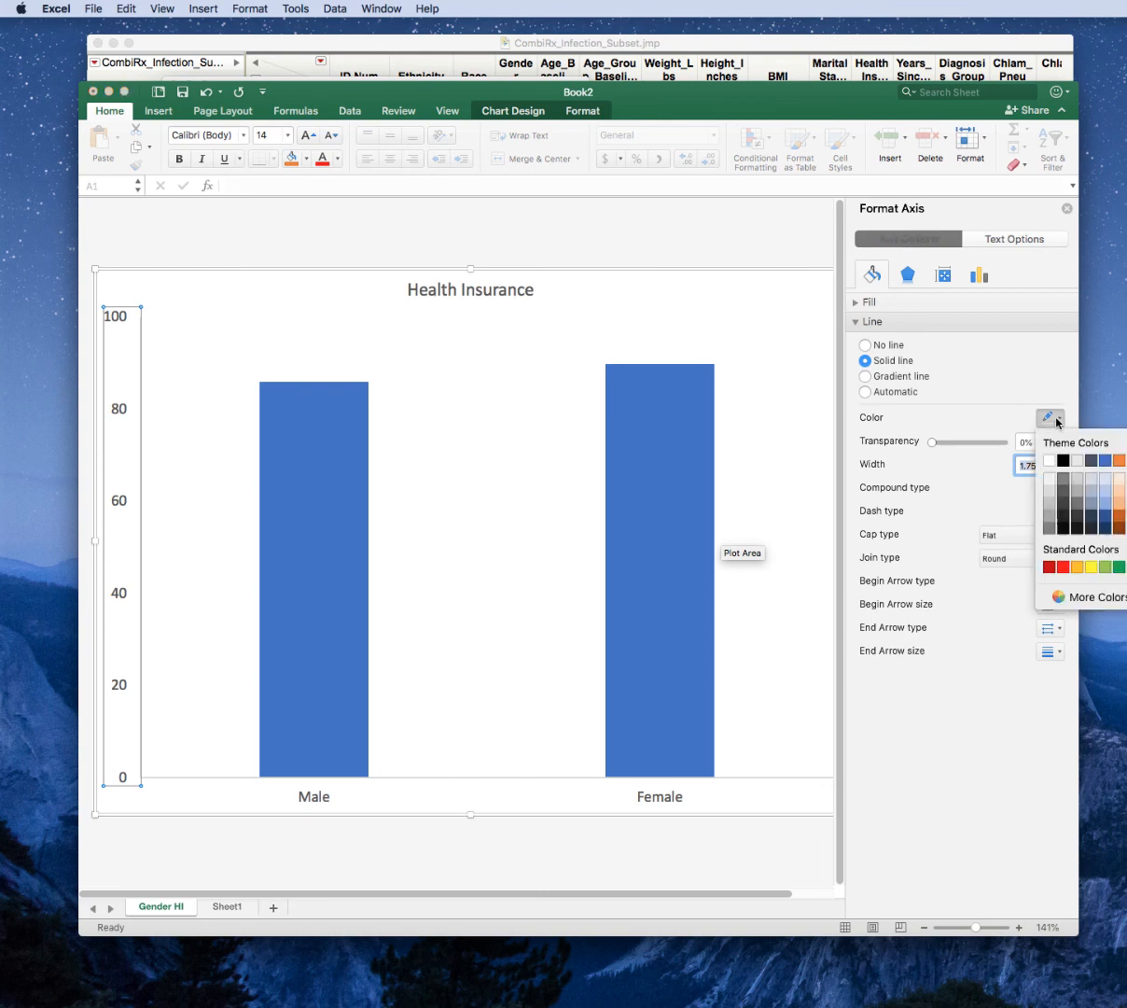
pyautogui.click(1063, 460)
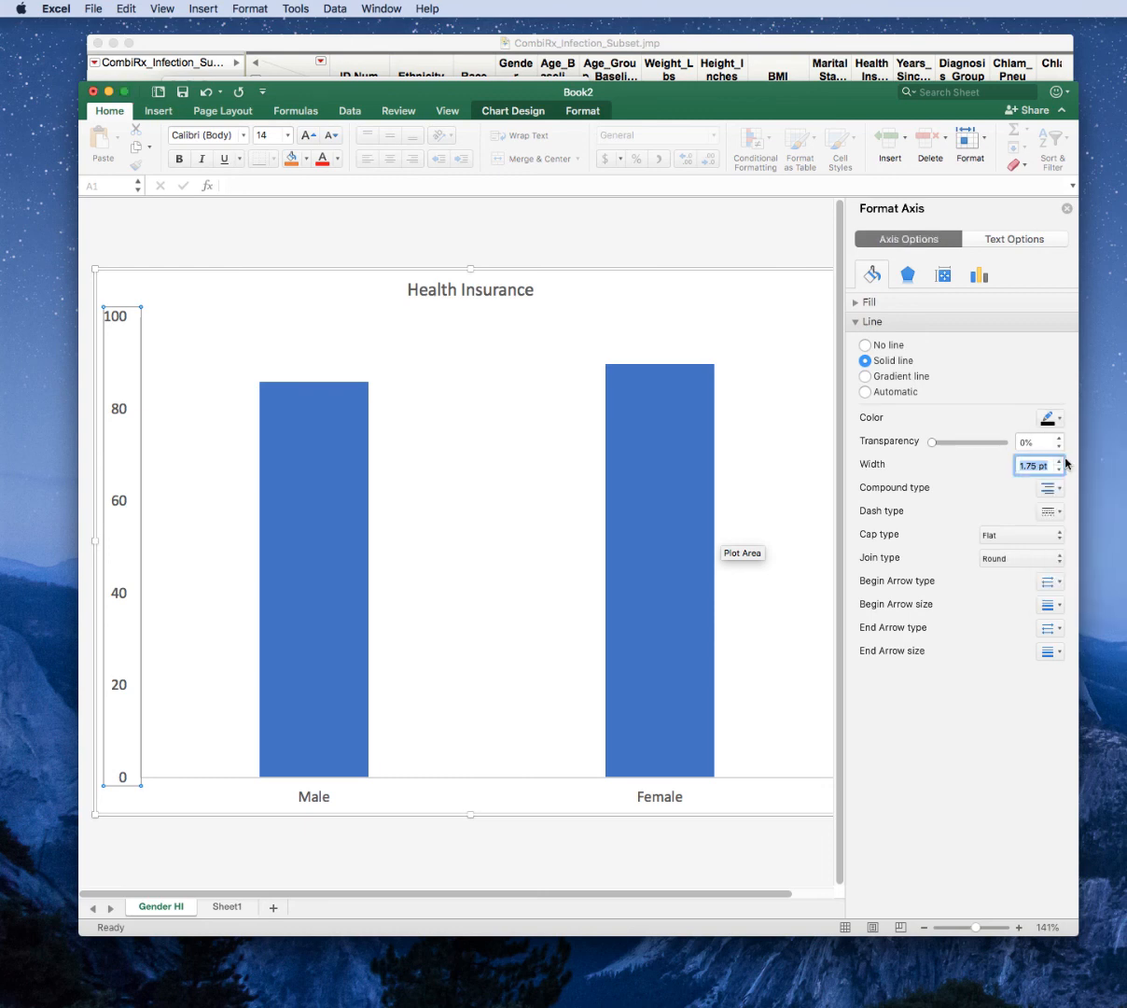
# Make the horizontal axis line solid black to match the vertical axis.
pyautogui.click(478, 785)
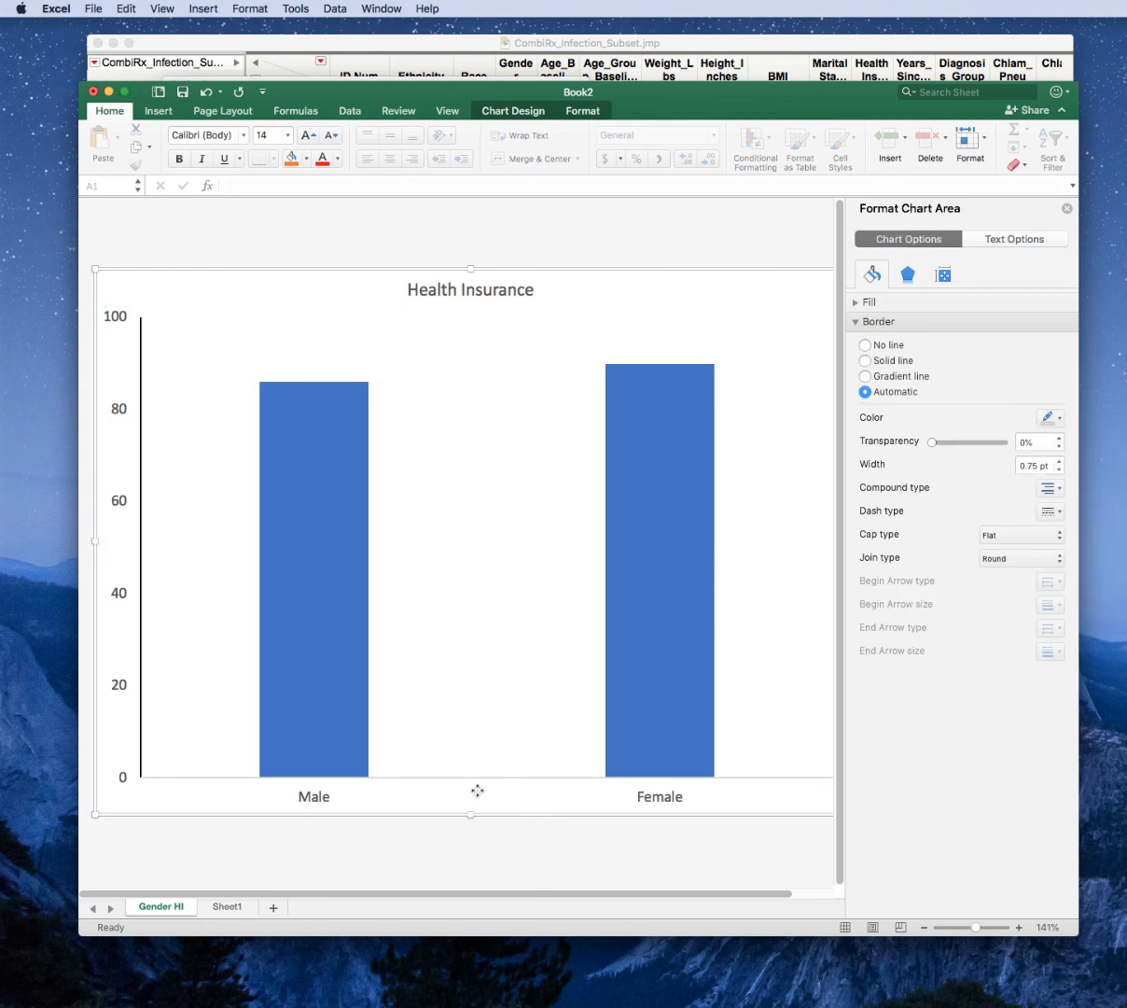
pyautogui.click(433, 388)
pyautogui.click(320, 433)
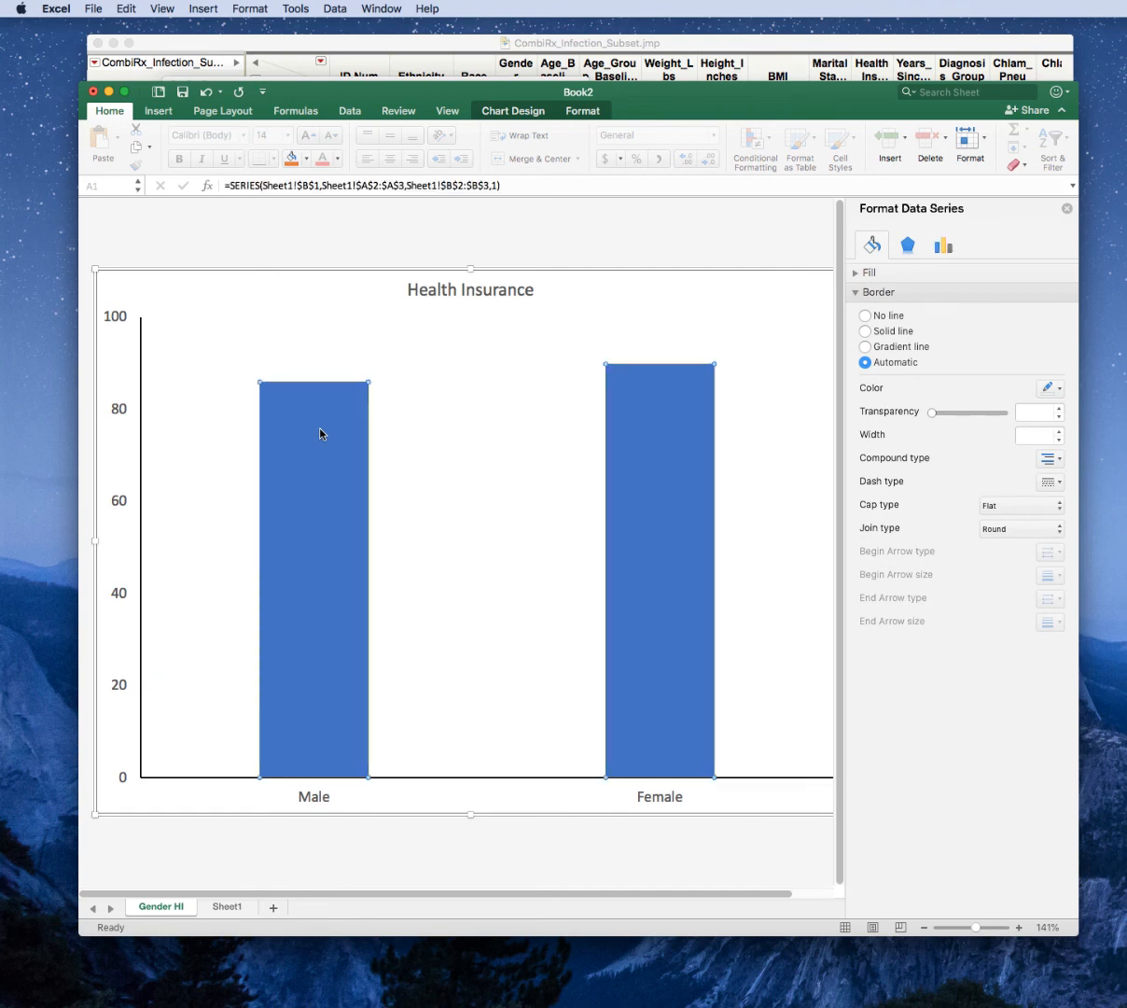
pyautogui.click(525, 381)
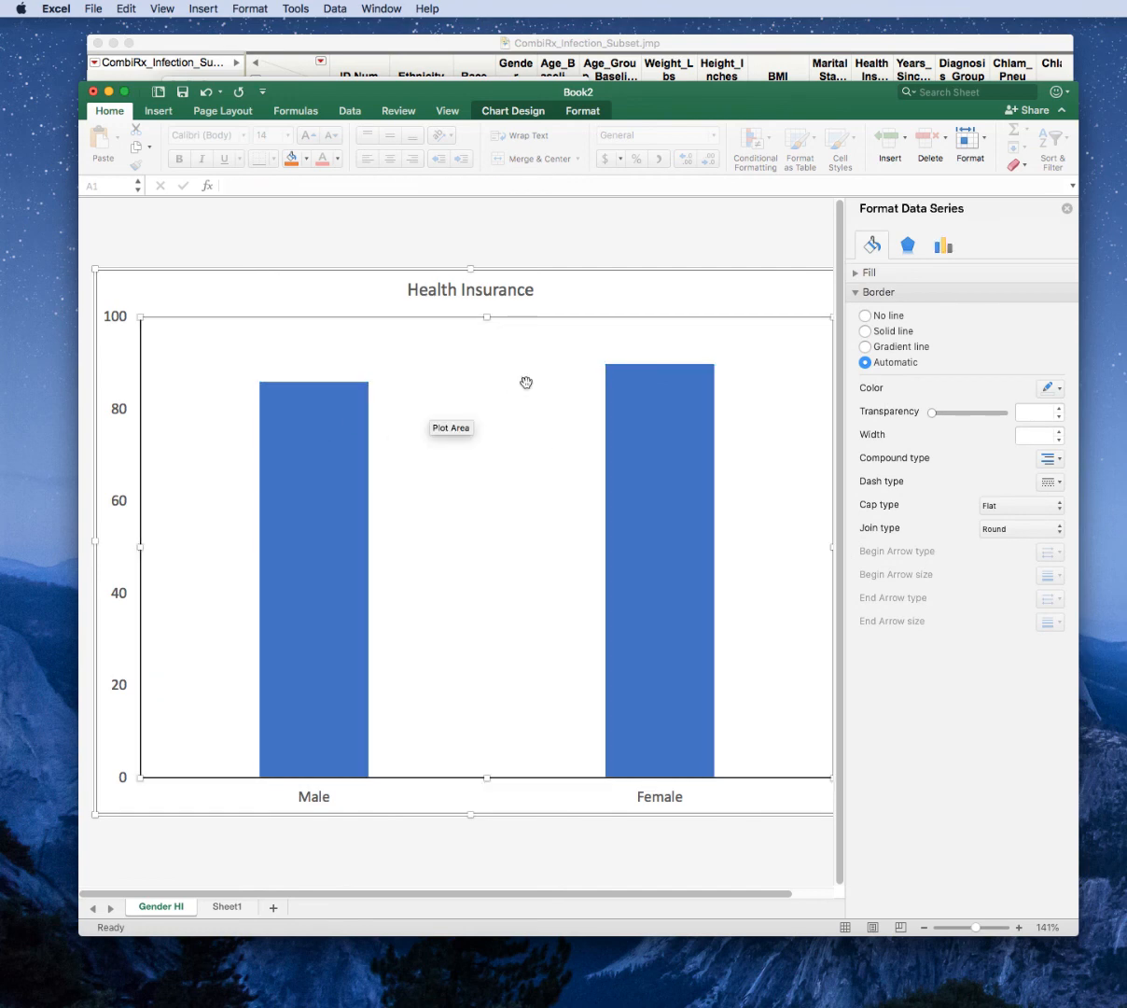
# Add data labels to the Male and Female columns of the Health Insurance series.
pyautogui.click(314, 482)
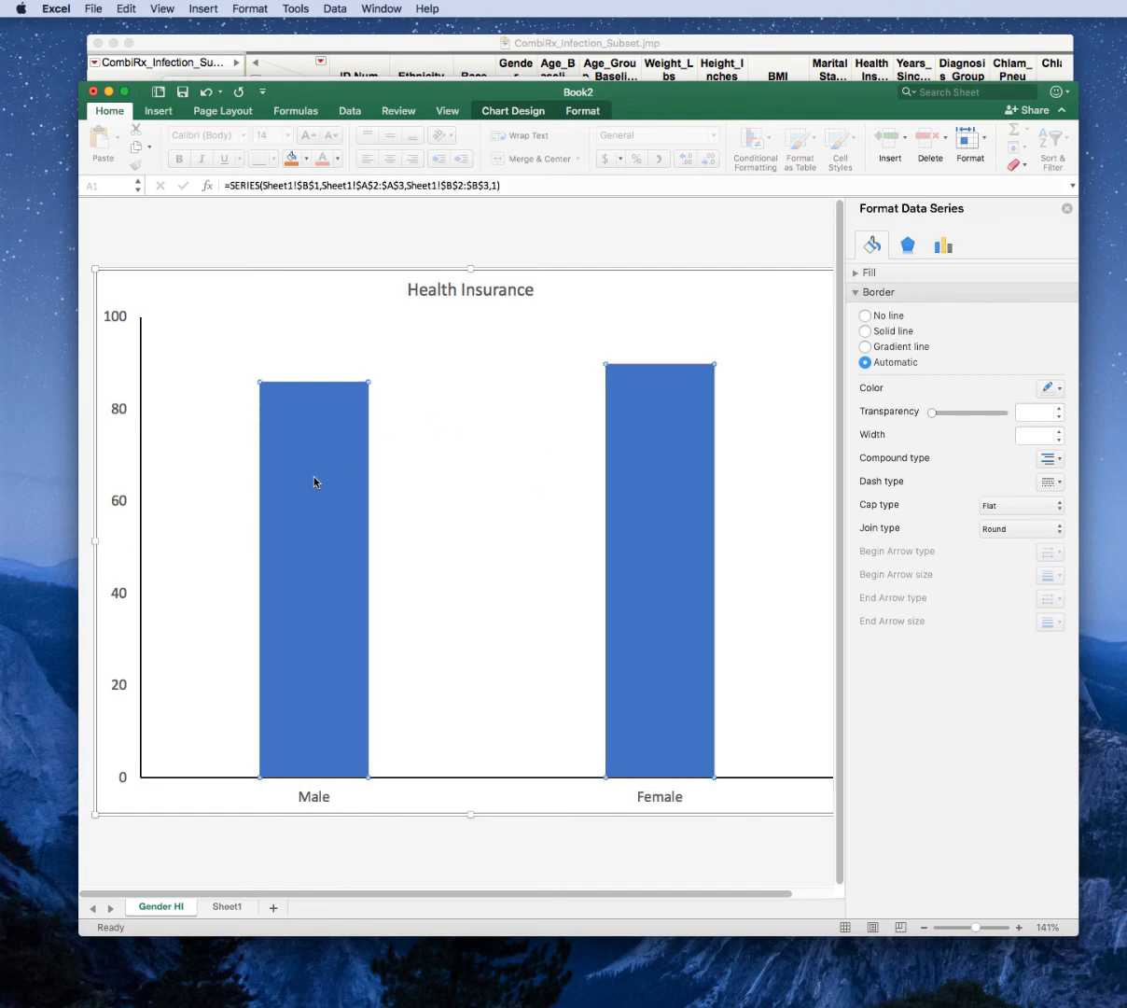
pyautogui.rightClick(314, 483)
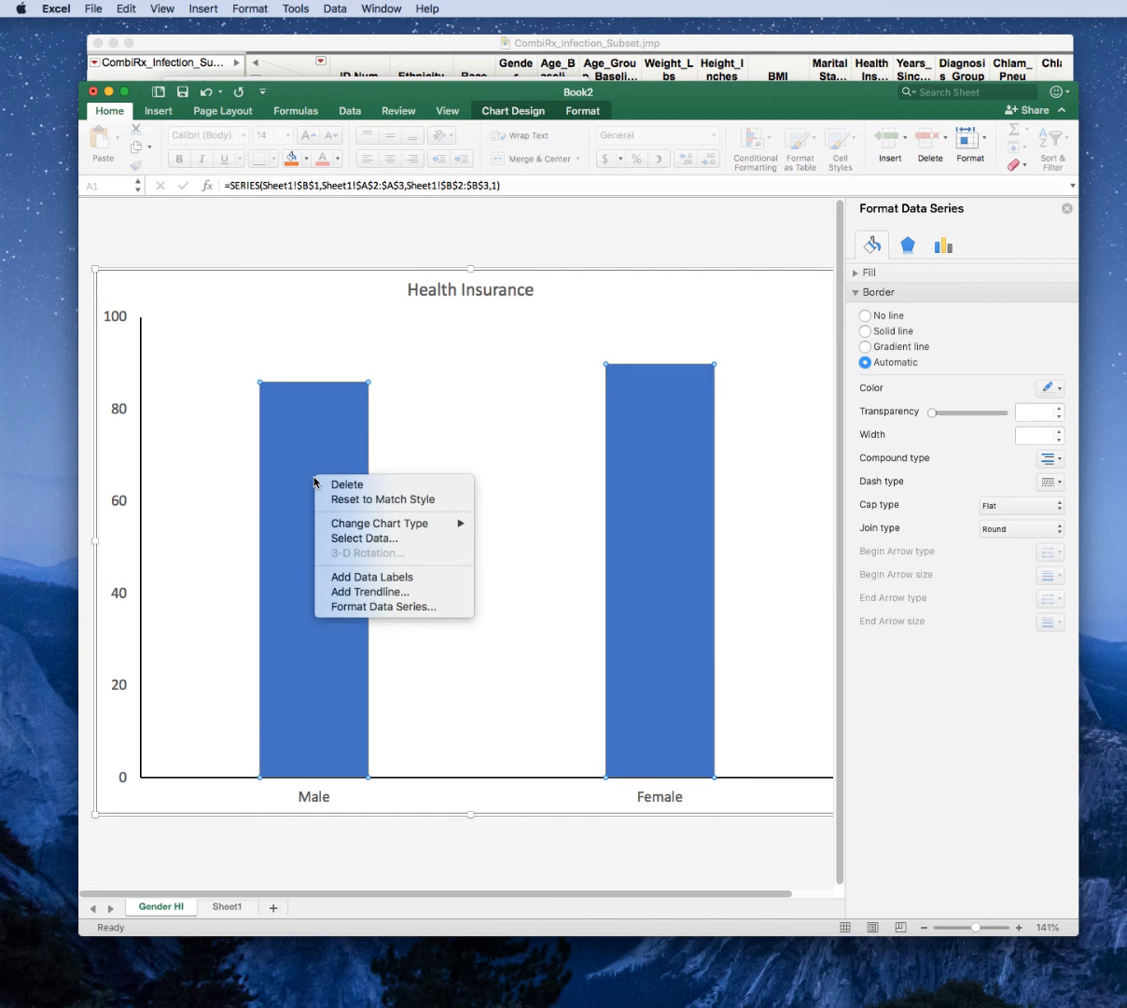
pyautogui.click(401, 582)
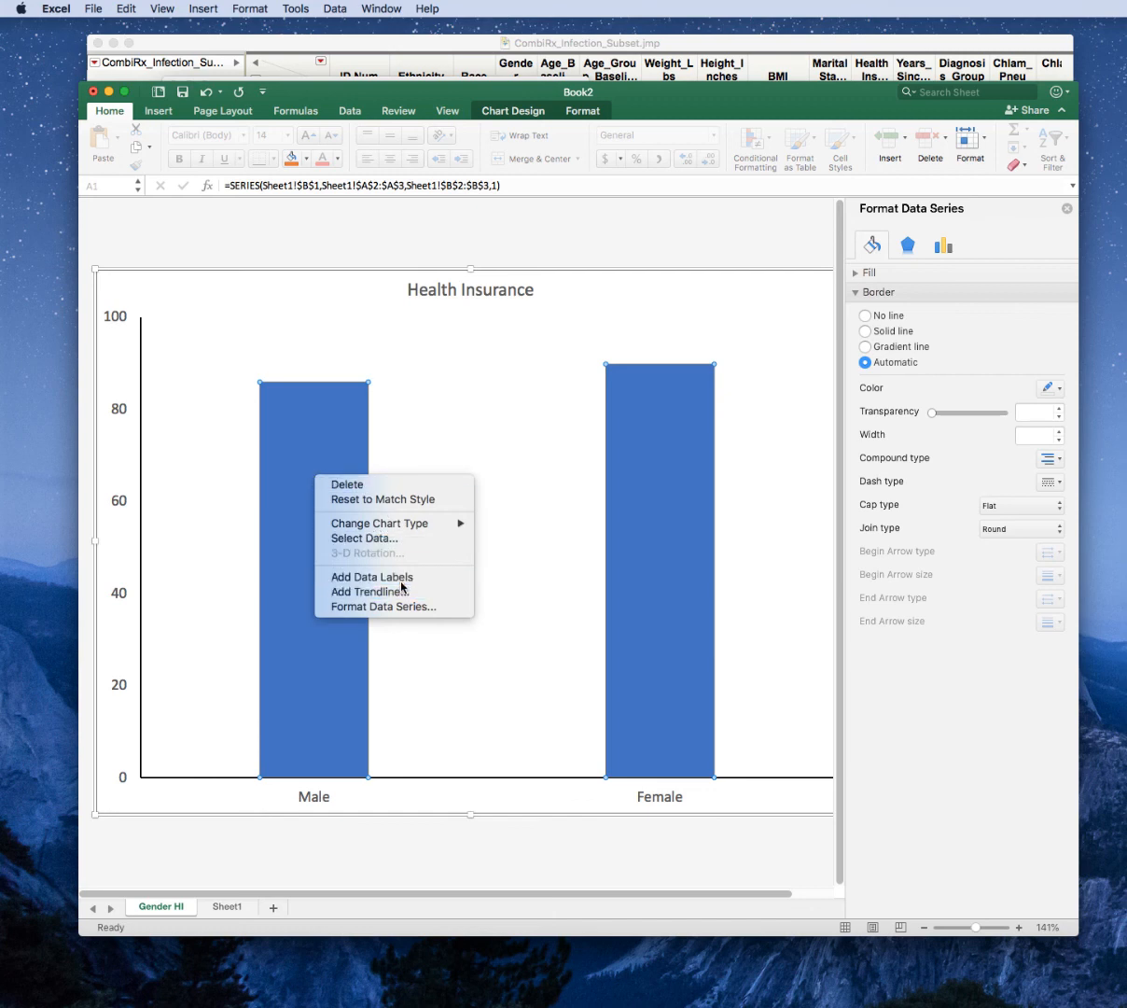
pyautogui.click(802, 384)
# Remove the chart area's border by setting it to No line, and close the formatting options.
pyautogui.click(678, 296)
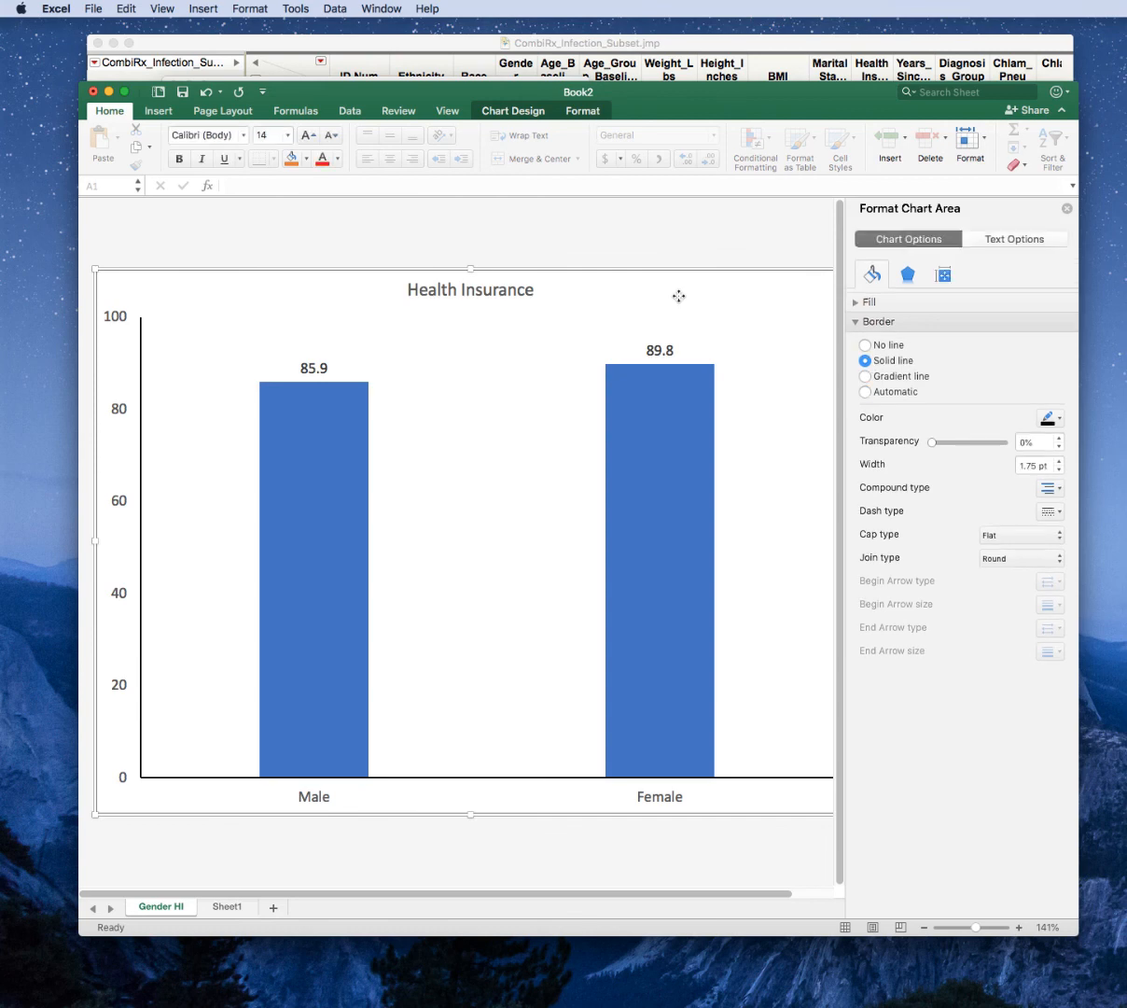
pyautogui.rightClick(678, 297)
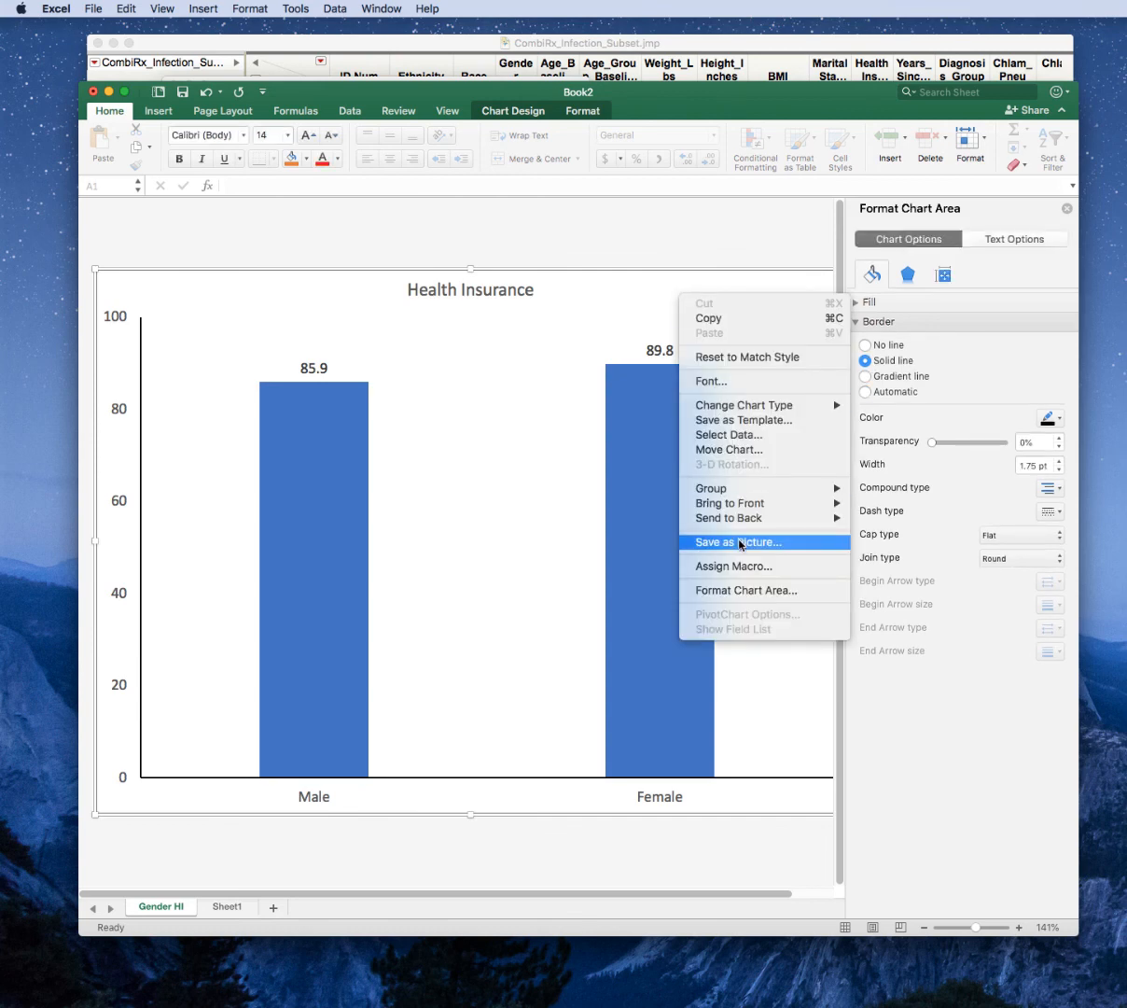
pyautogui.click(766, 590)
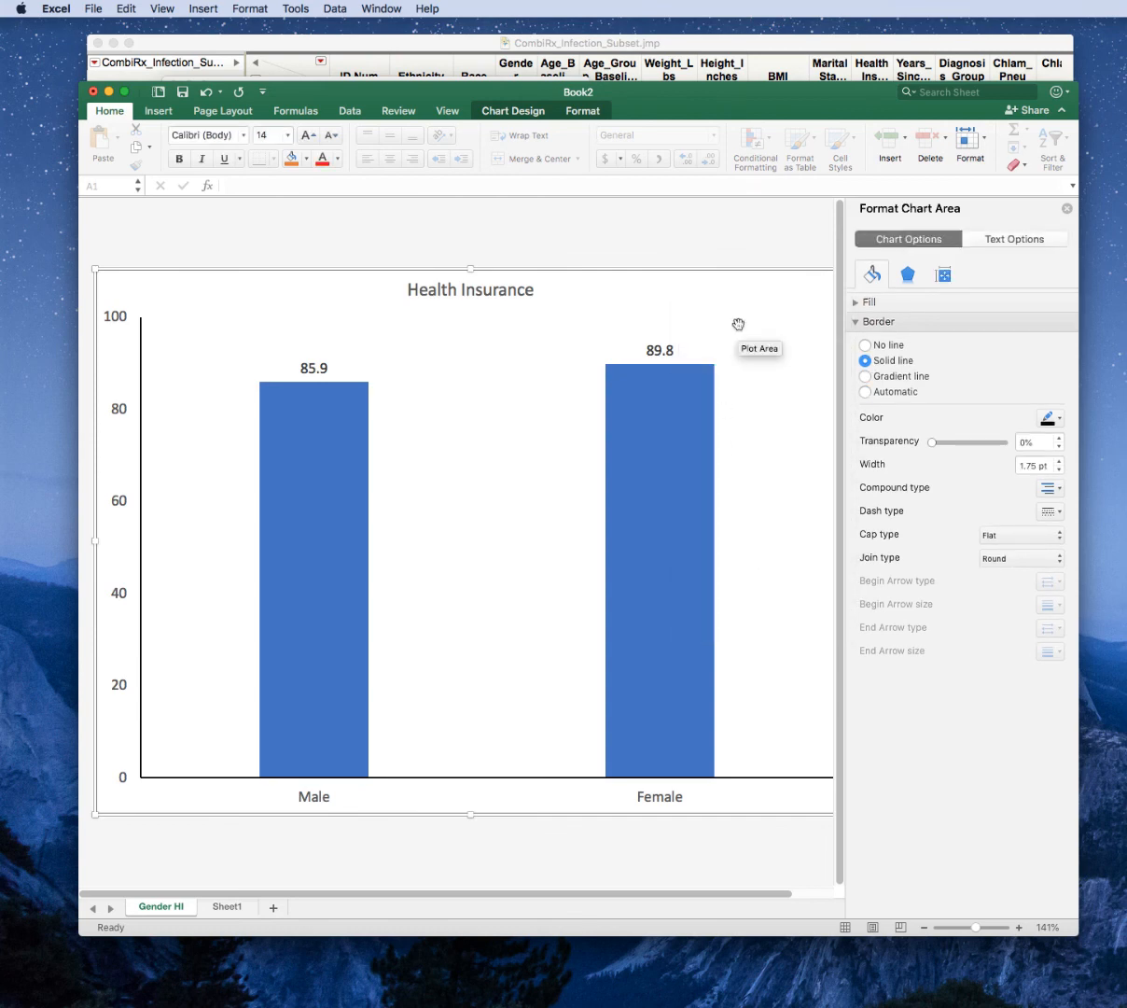
pyautogui.click(866, 345)
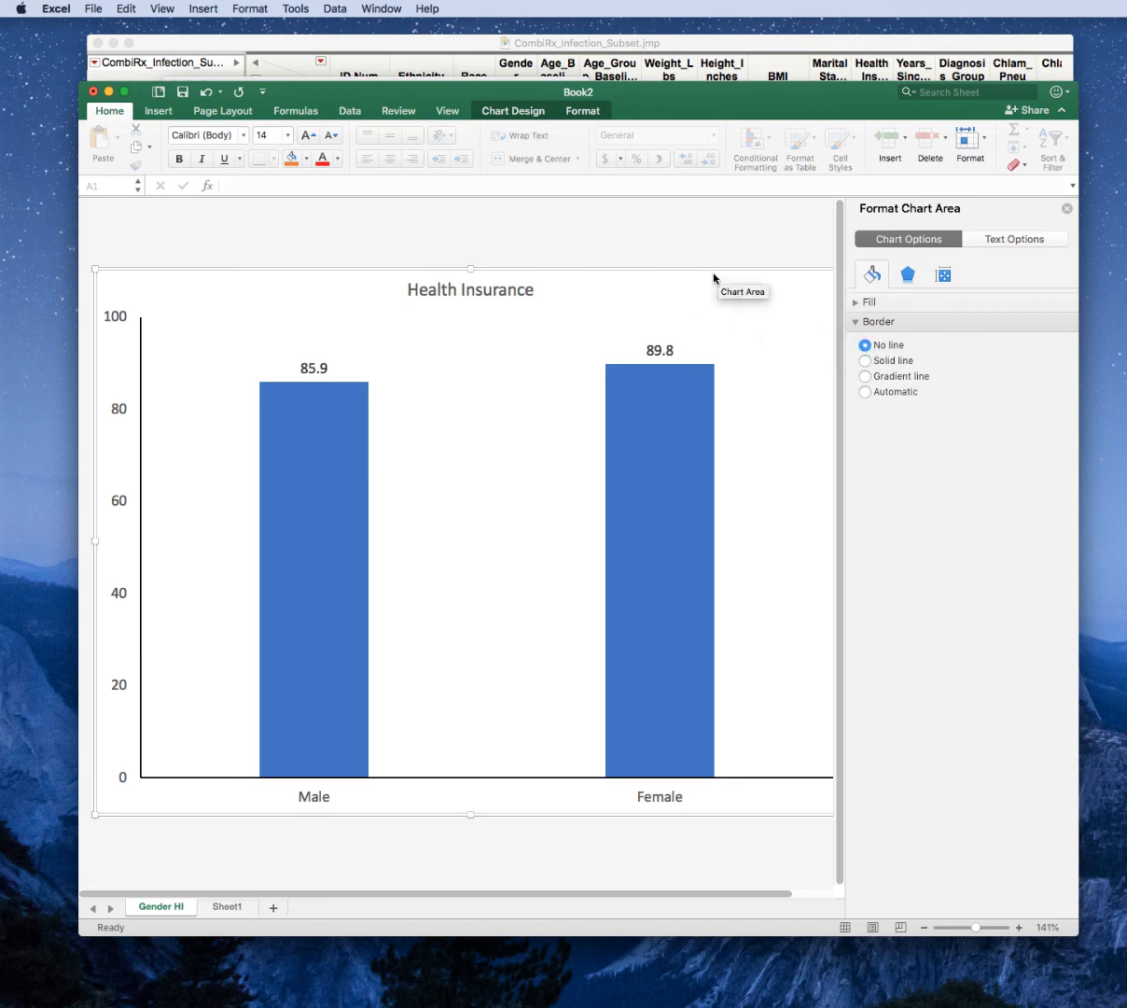
pyautogui.click(1067, 209)
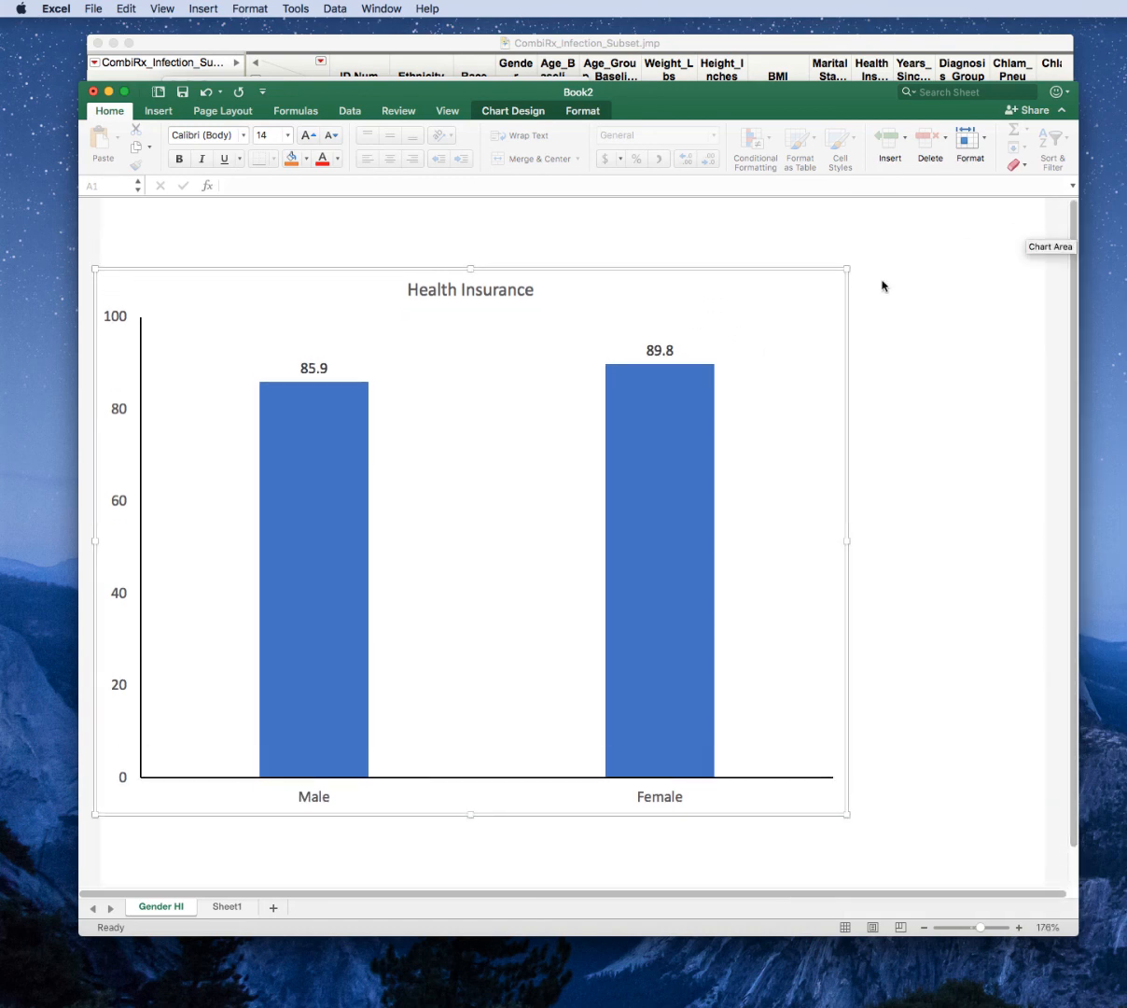
# Save the Health Insurance chart as a PNG picture named Picture1 in the Pictures folder.
pyautogui.scroll(3, 651, 327)
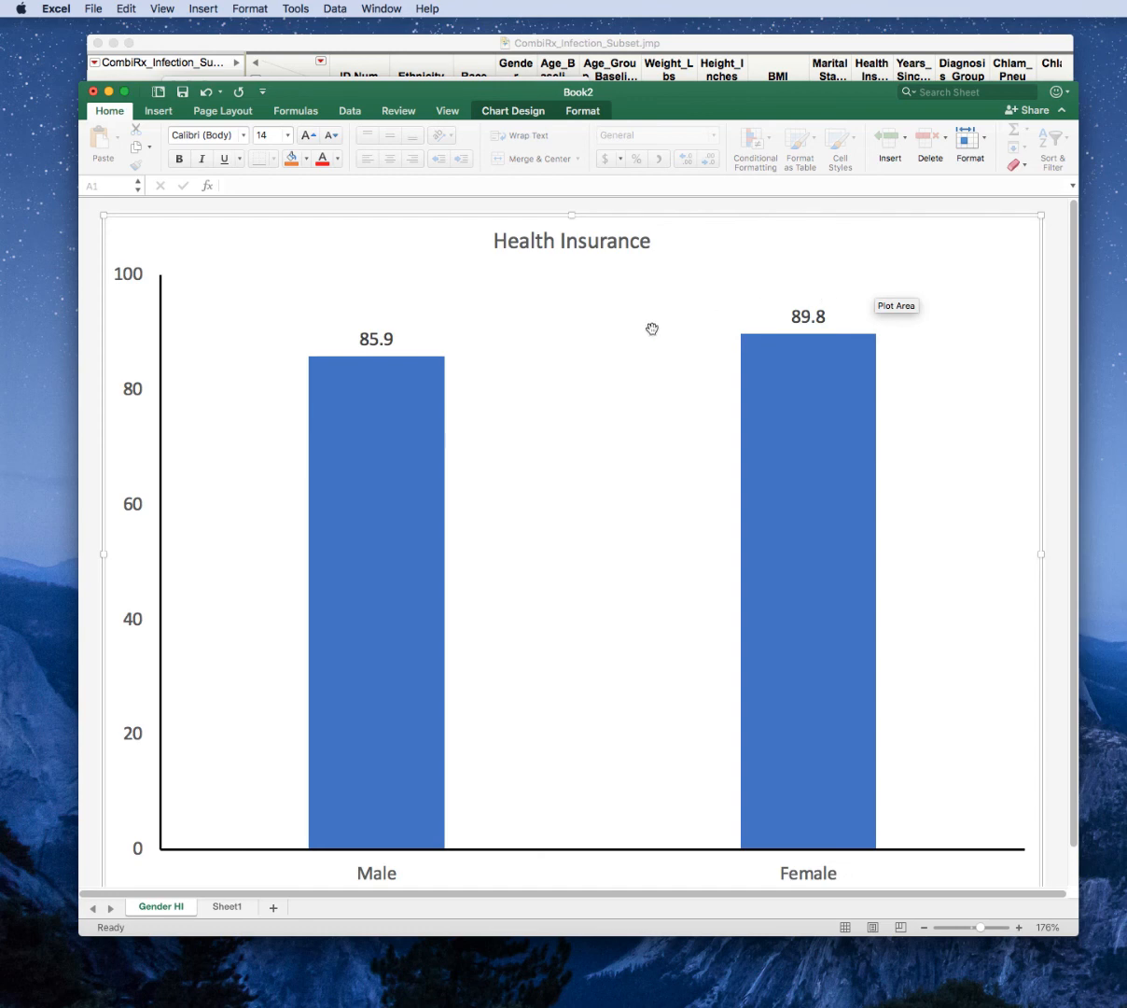
pyautogui.rightClick(334, 252)
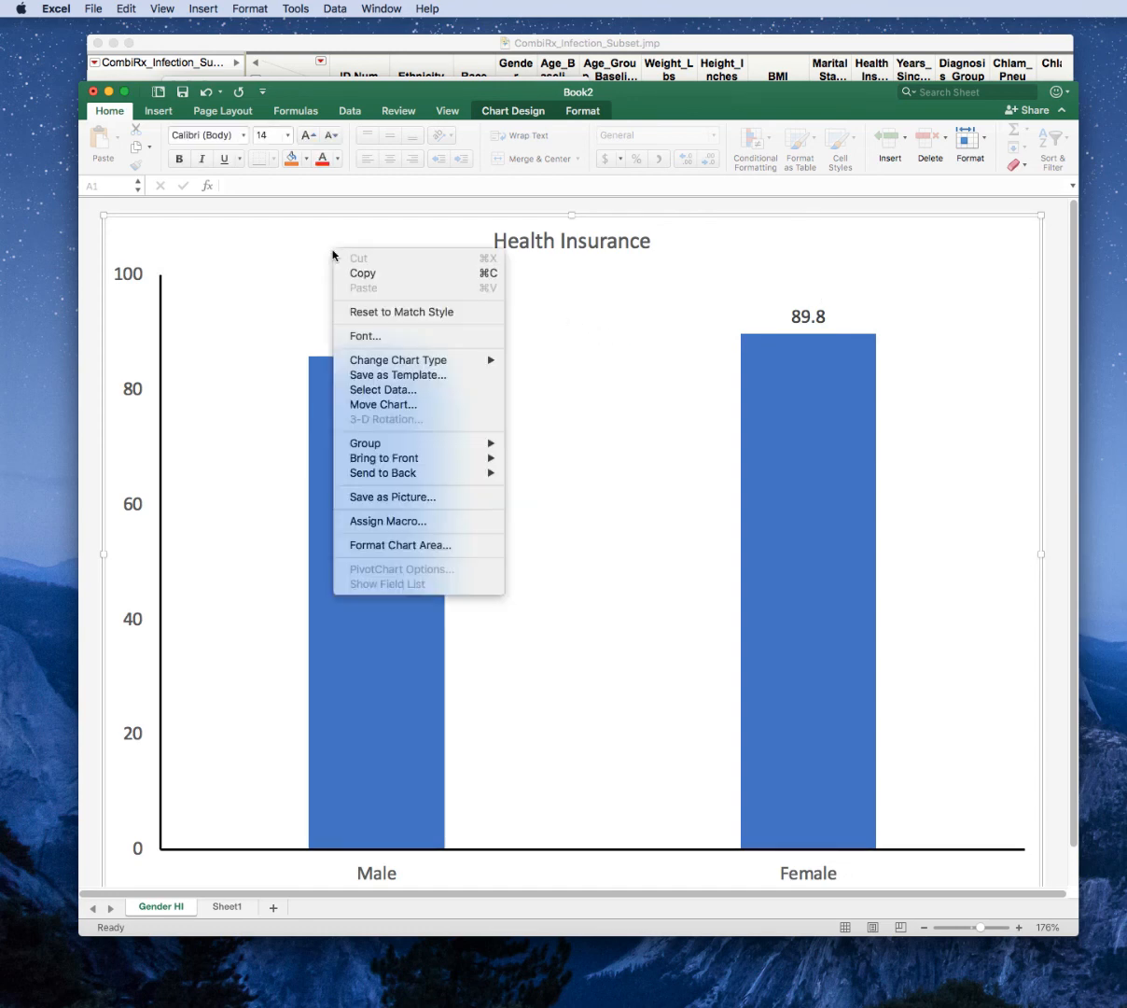
pyautogui.click(424, 502)
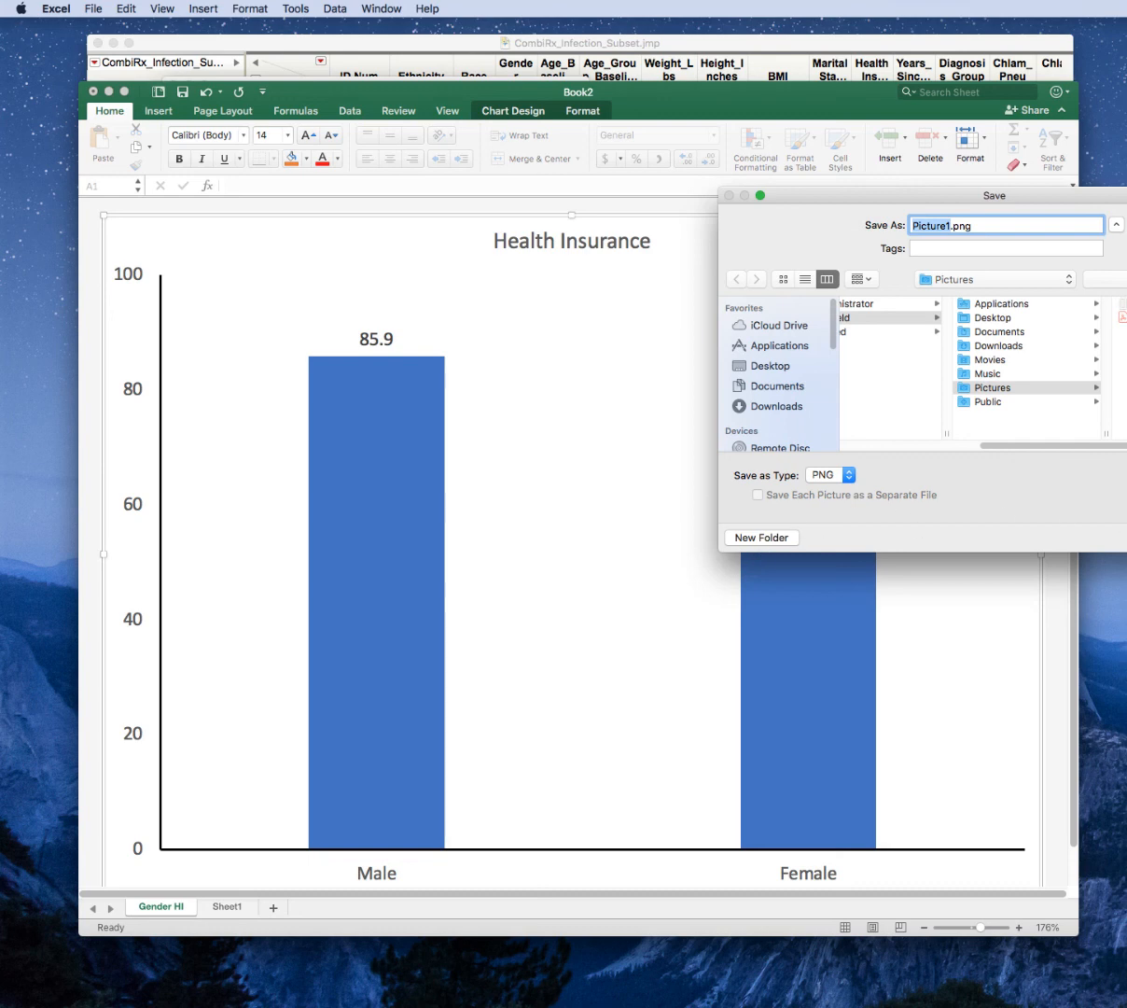
pyautogui.press('Return')
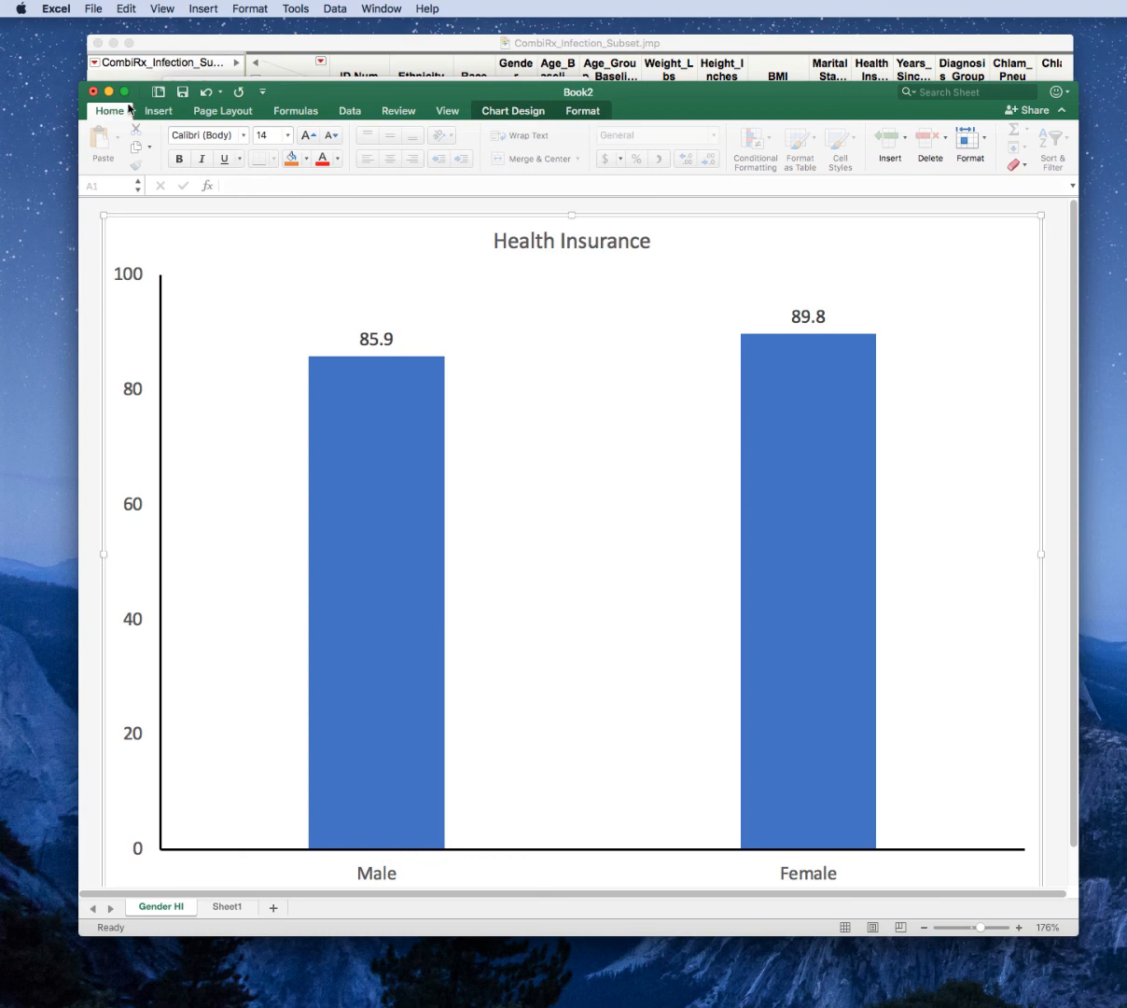
# Display Sheet1 in the workbook, and switch to JMP to close the Health_Insurance by Gender report.
pyautogui.click(227, 906)
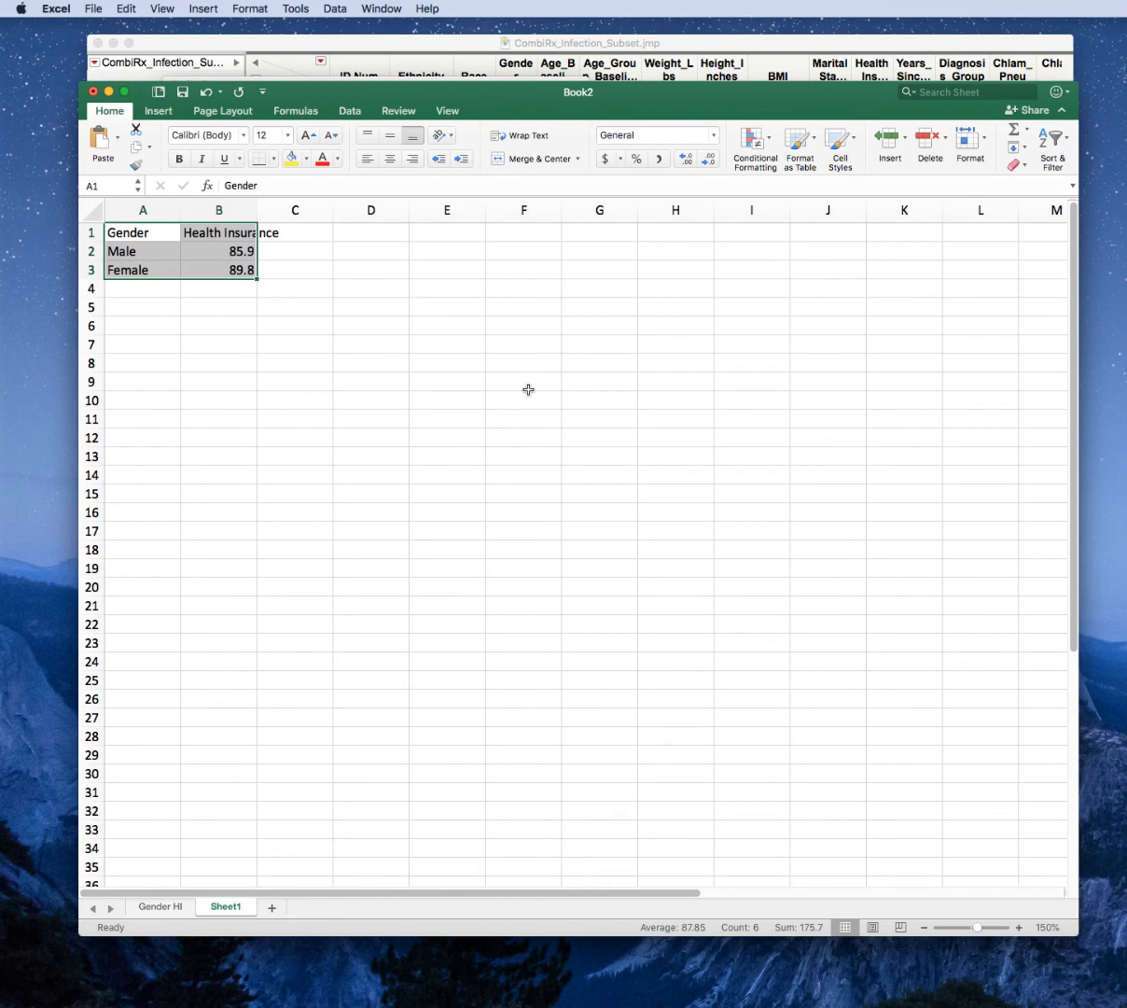
pyautogui.press('super+Tab')
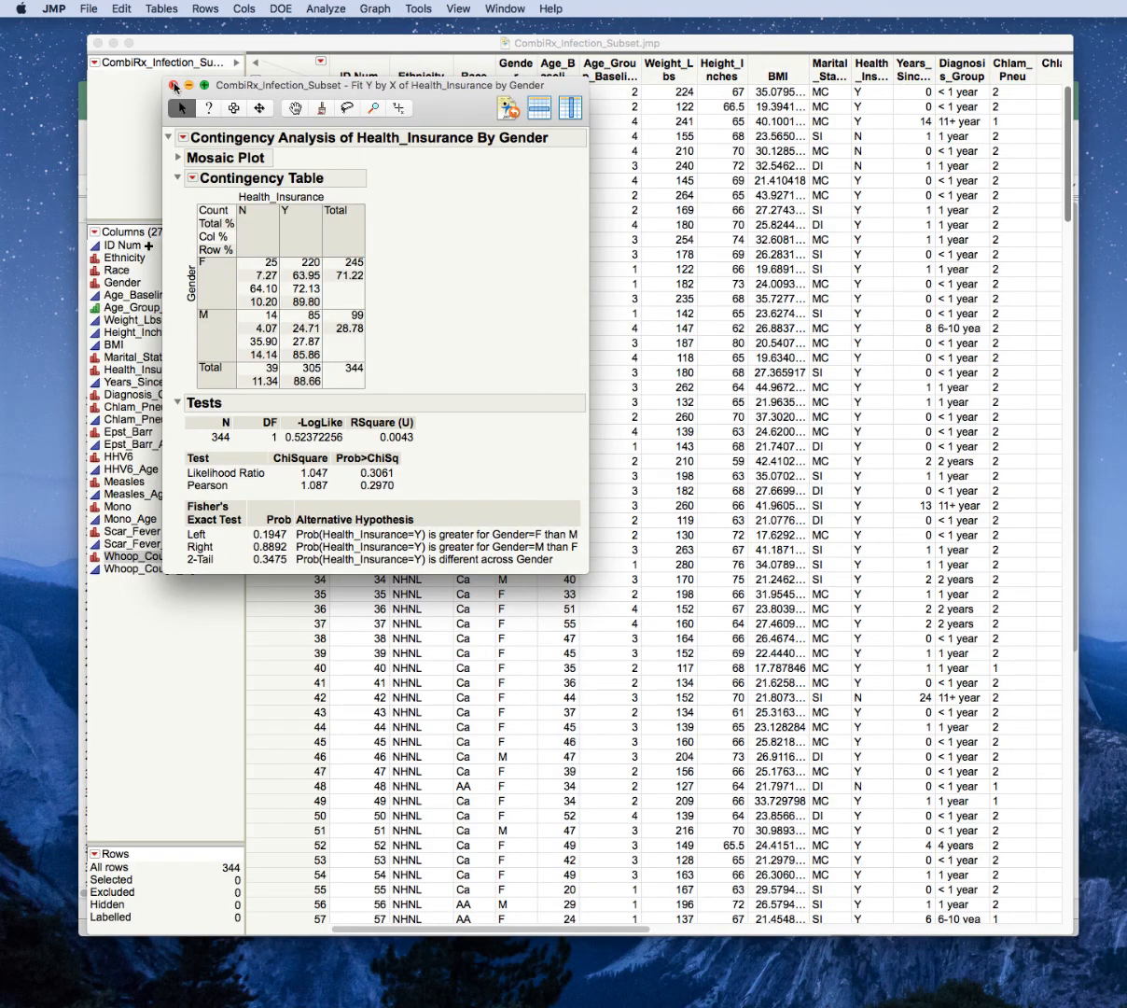
pyautogui.click(173, 85)
# Run a Fit Y by X analysis of Health_Insurance by Marital_Status, and close its report.
pyautogui.click(320, 10)
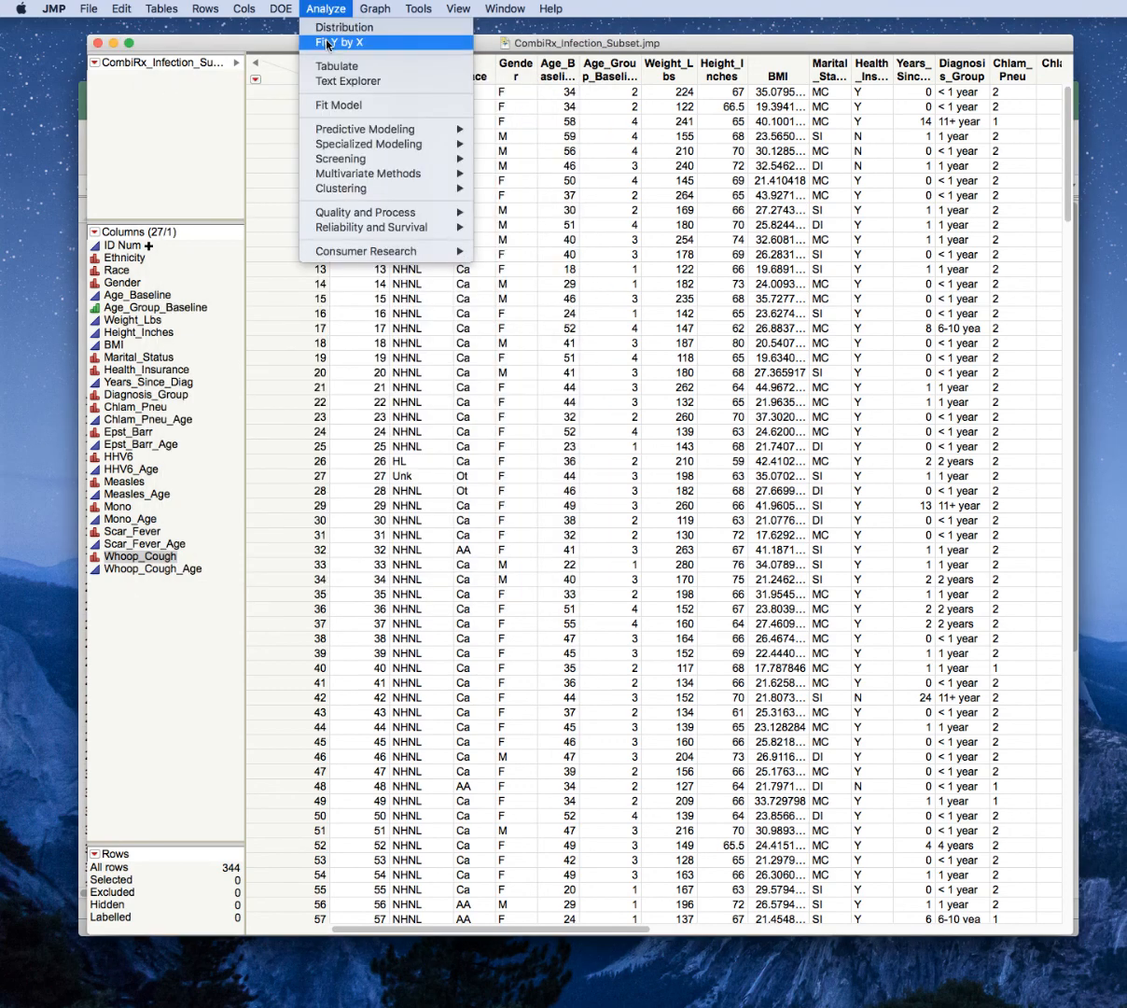
pyautogui.click(322, 43)
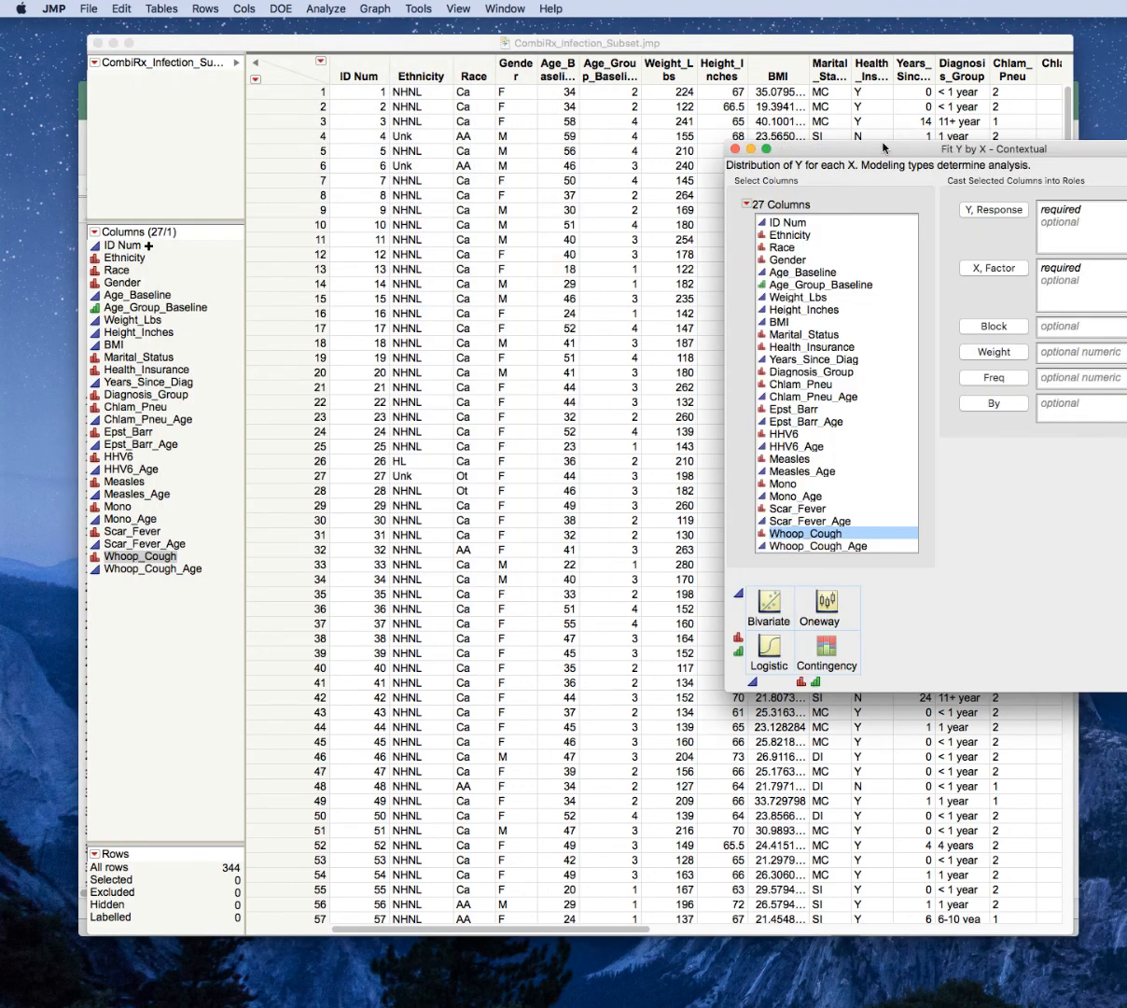
pyautogui.moveTo(836, 145); pyautogui.dragTo(591, 102)
pyautogui.click(553, 303)
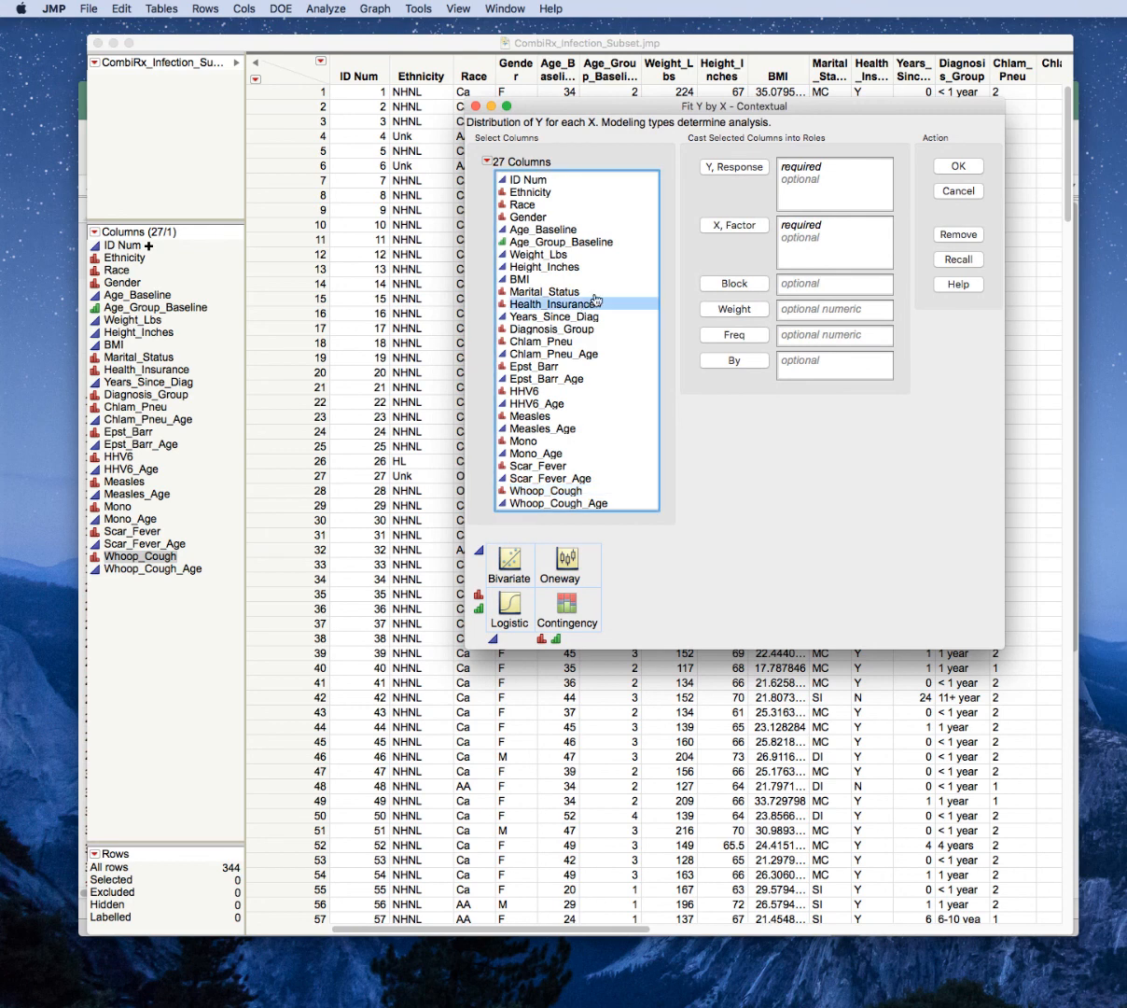
pyautogui.click(737, 167)
pyautogui.click(601, 292)
pyautogui.click(717, 225)
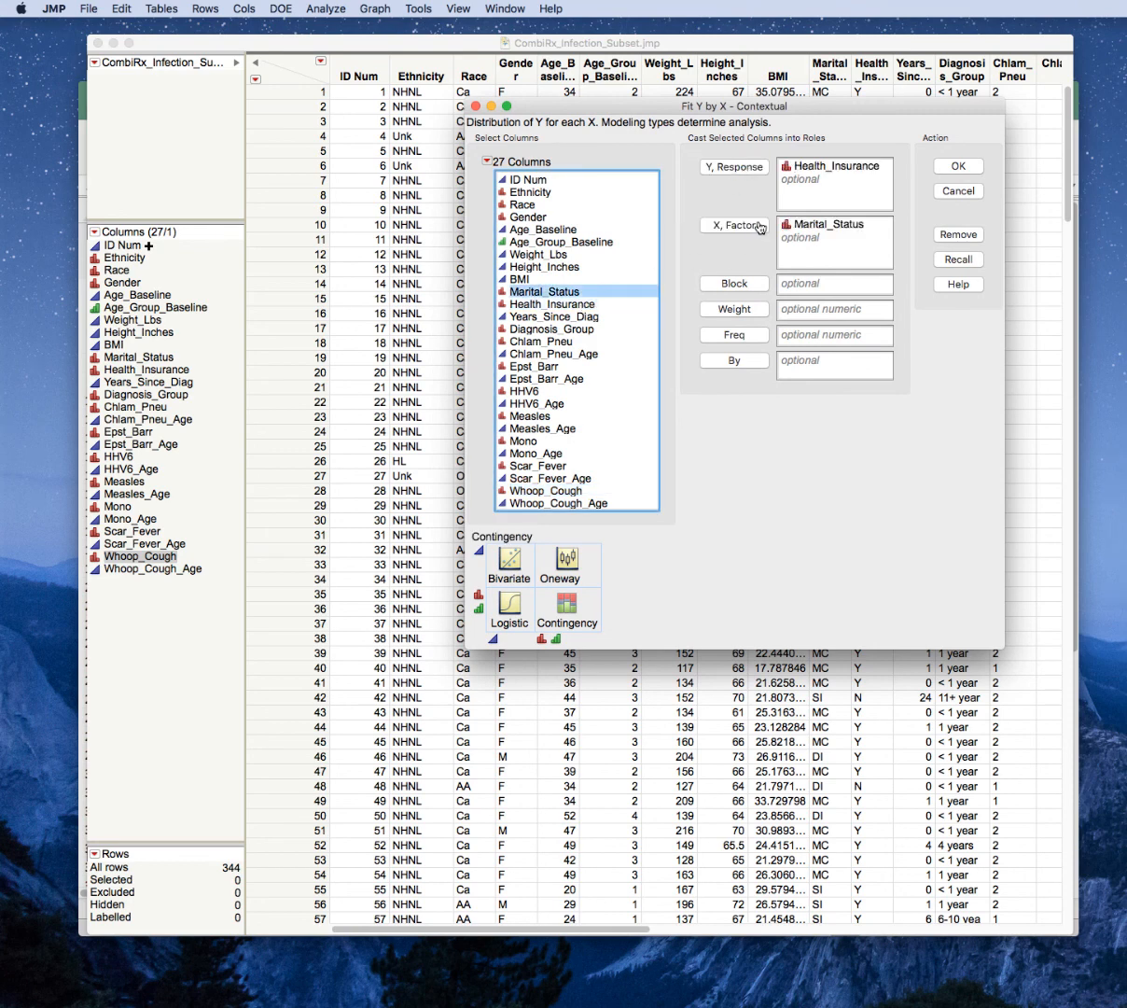
pyautogui.click(953, 166)
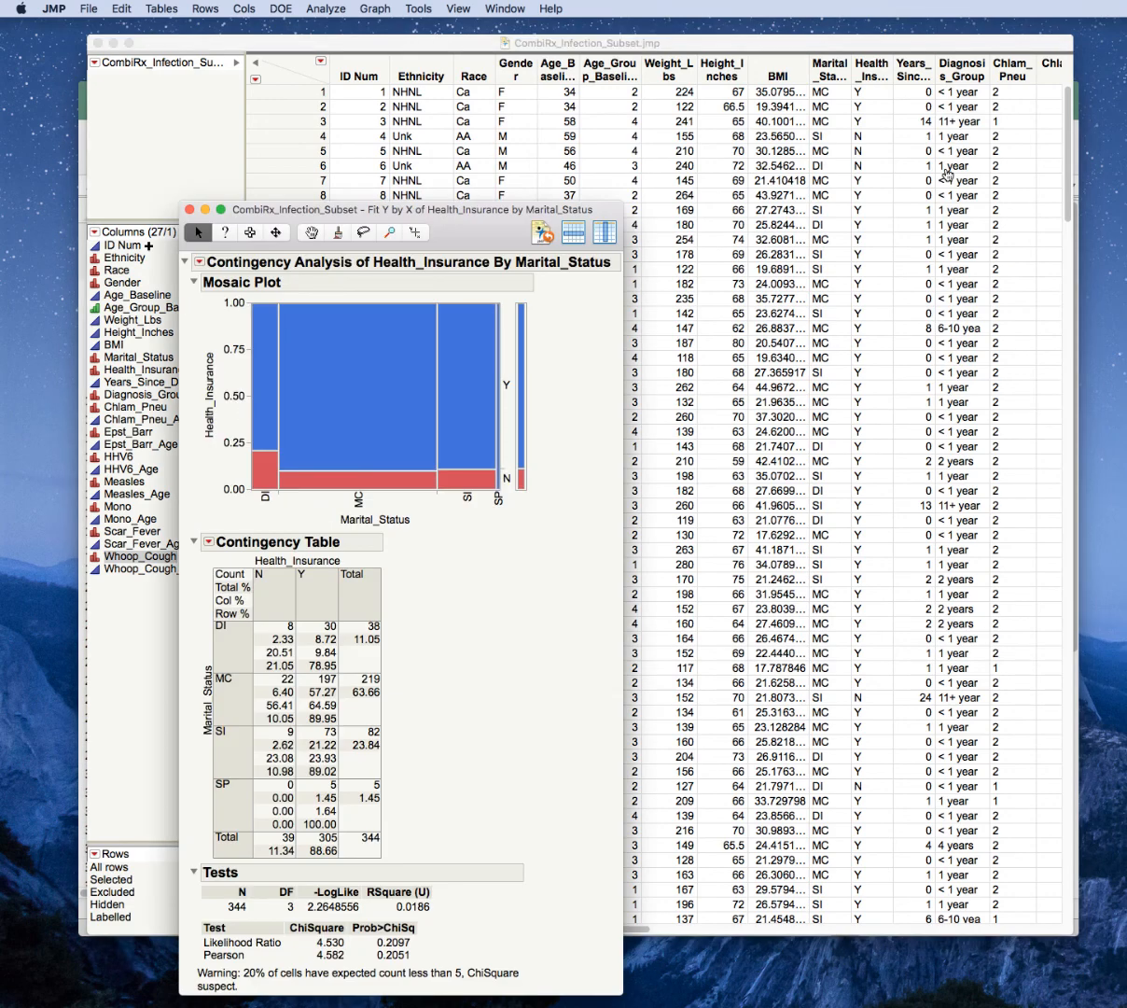
pyautogui.moveTo(456, 231); pyautogui.dragTo(675, 127)
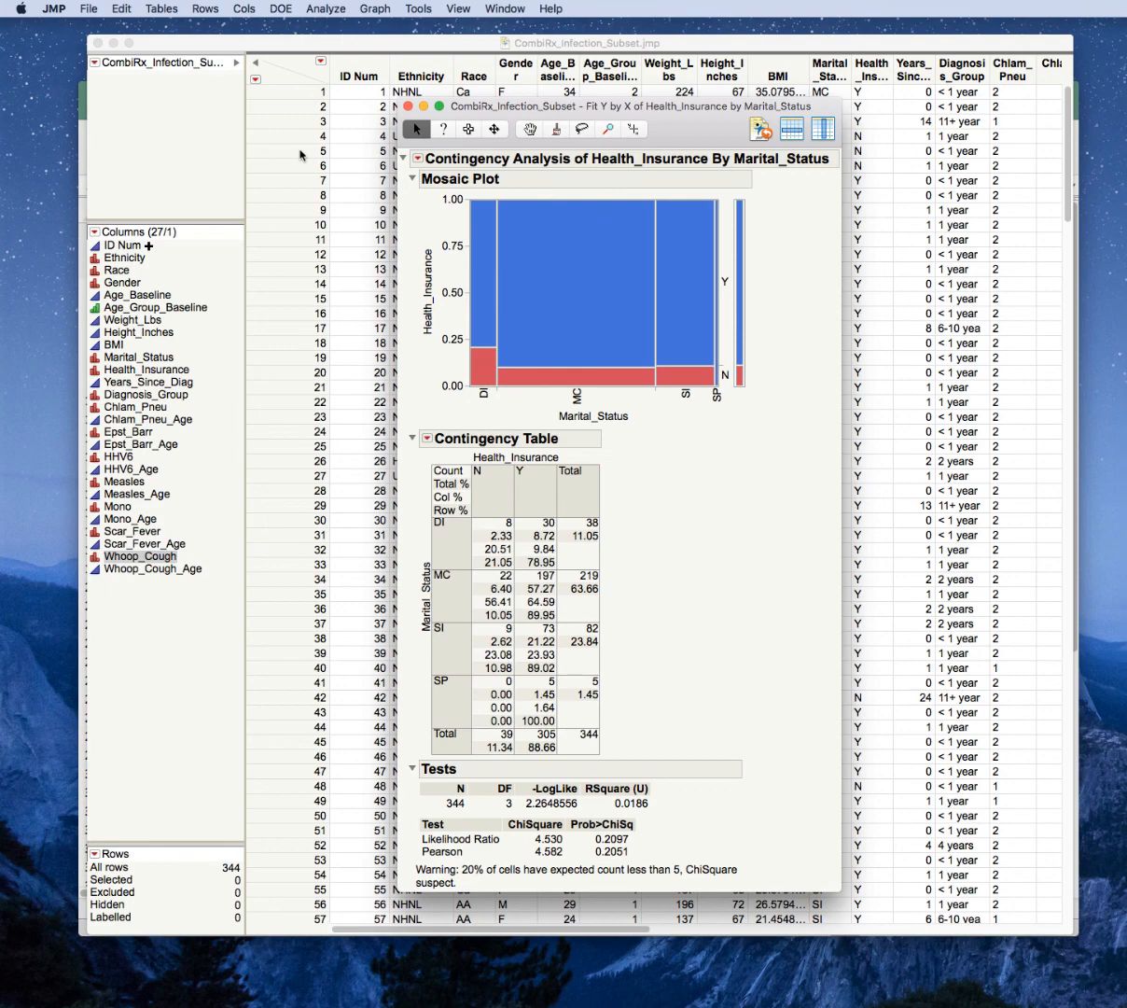
pyautogui.click(408, 106)
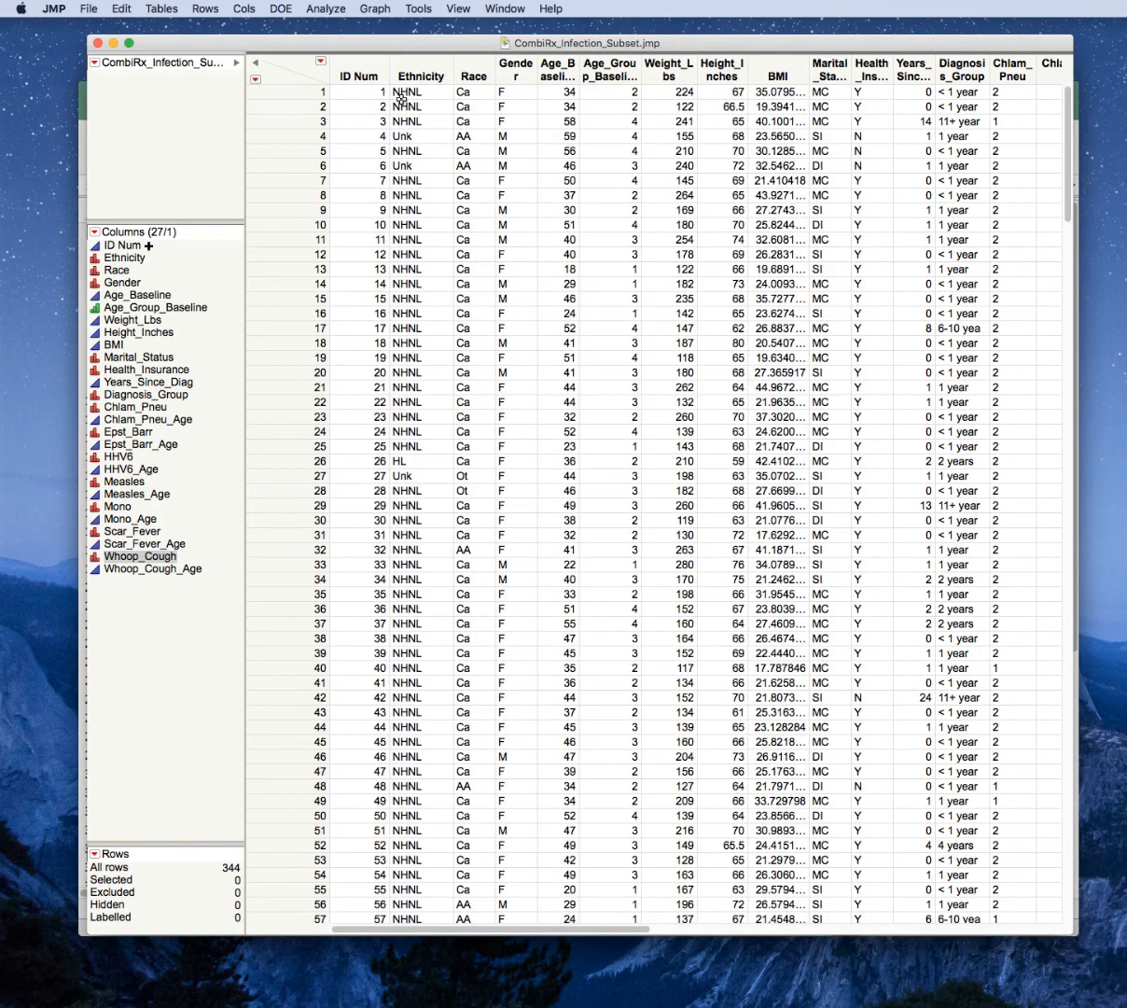
# Start a new Fit Y by X analysis with Health_Insurance as the Y response.
pyautogui.click(326, 9)
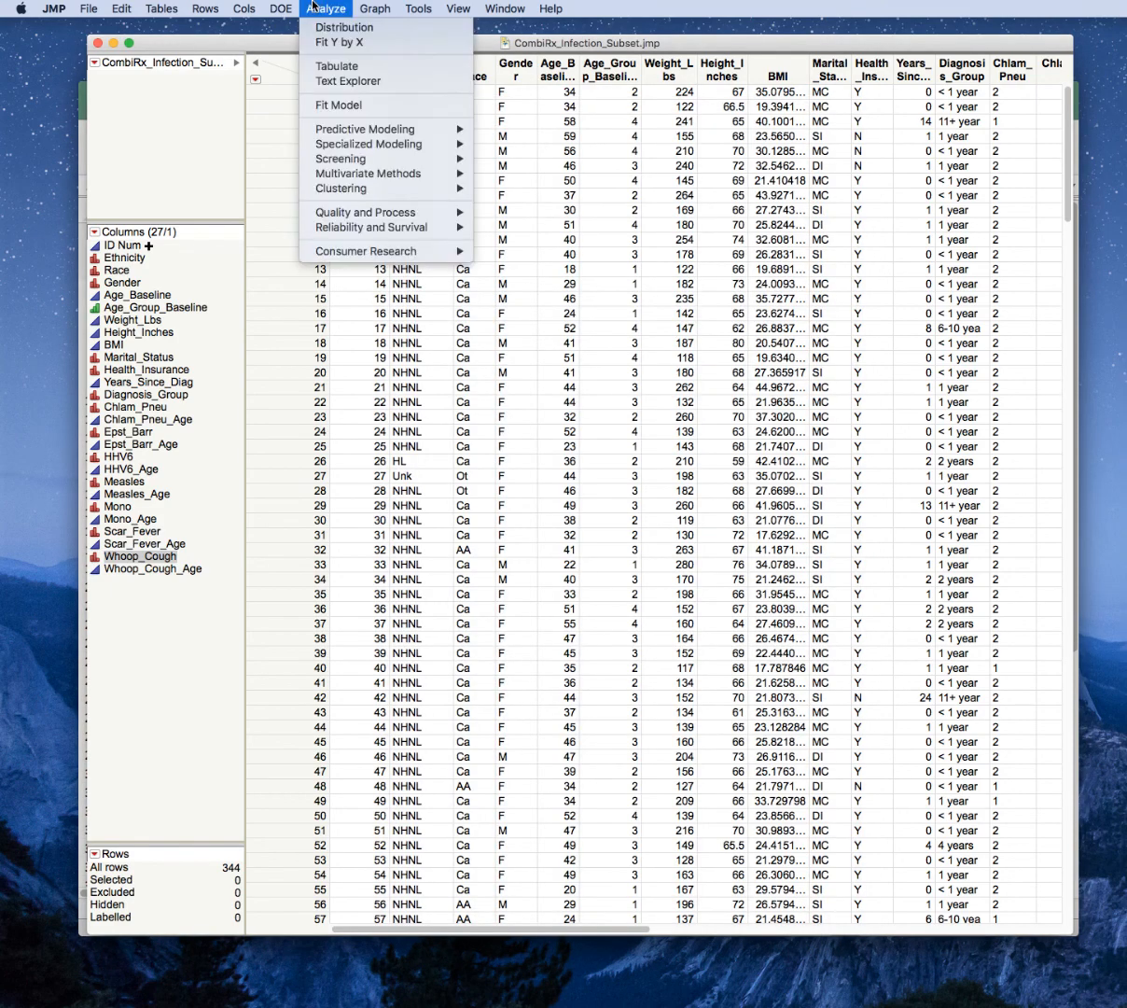
pyautogui.click(342, 42)
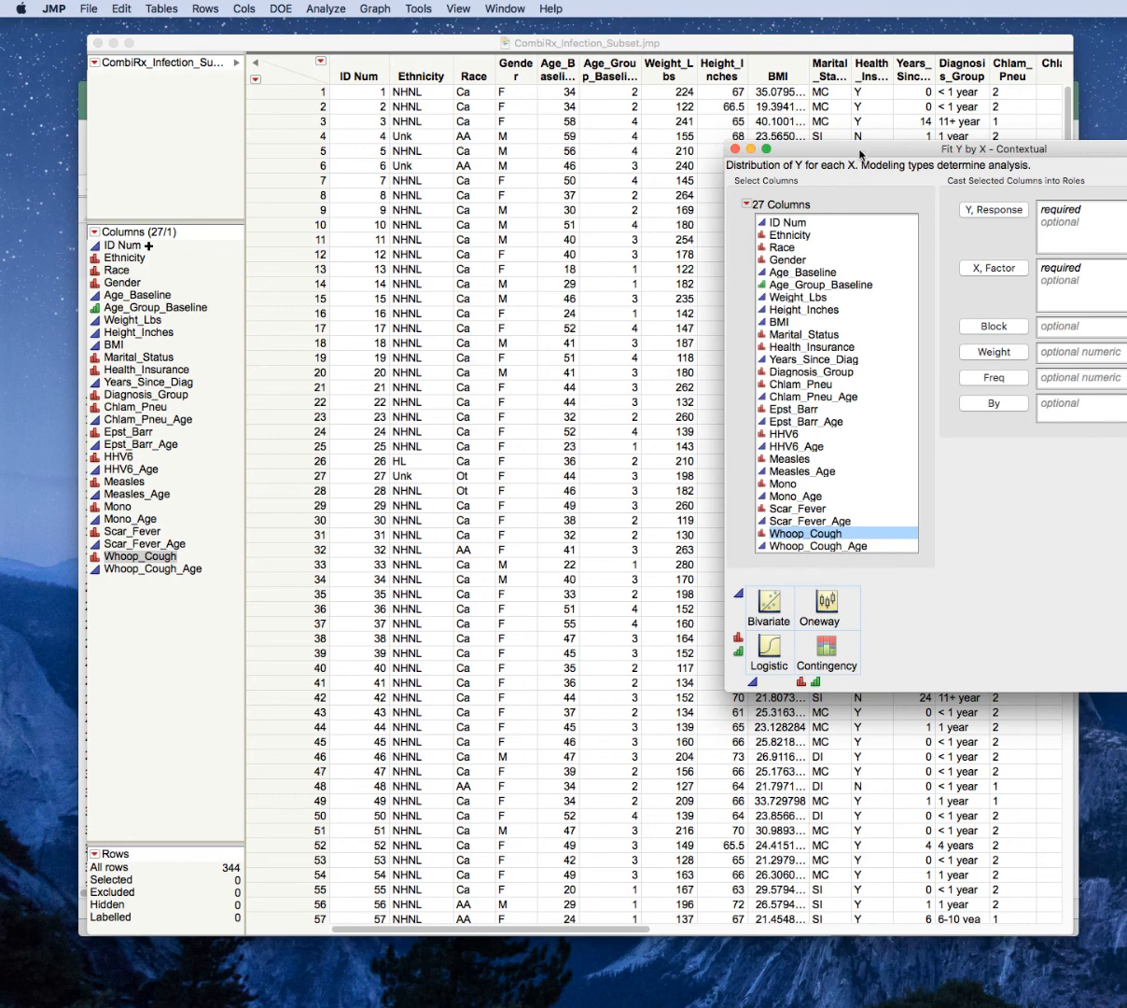
pyautogui.moveTo(812, 149); pyautogui.dragTo(518, 148)
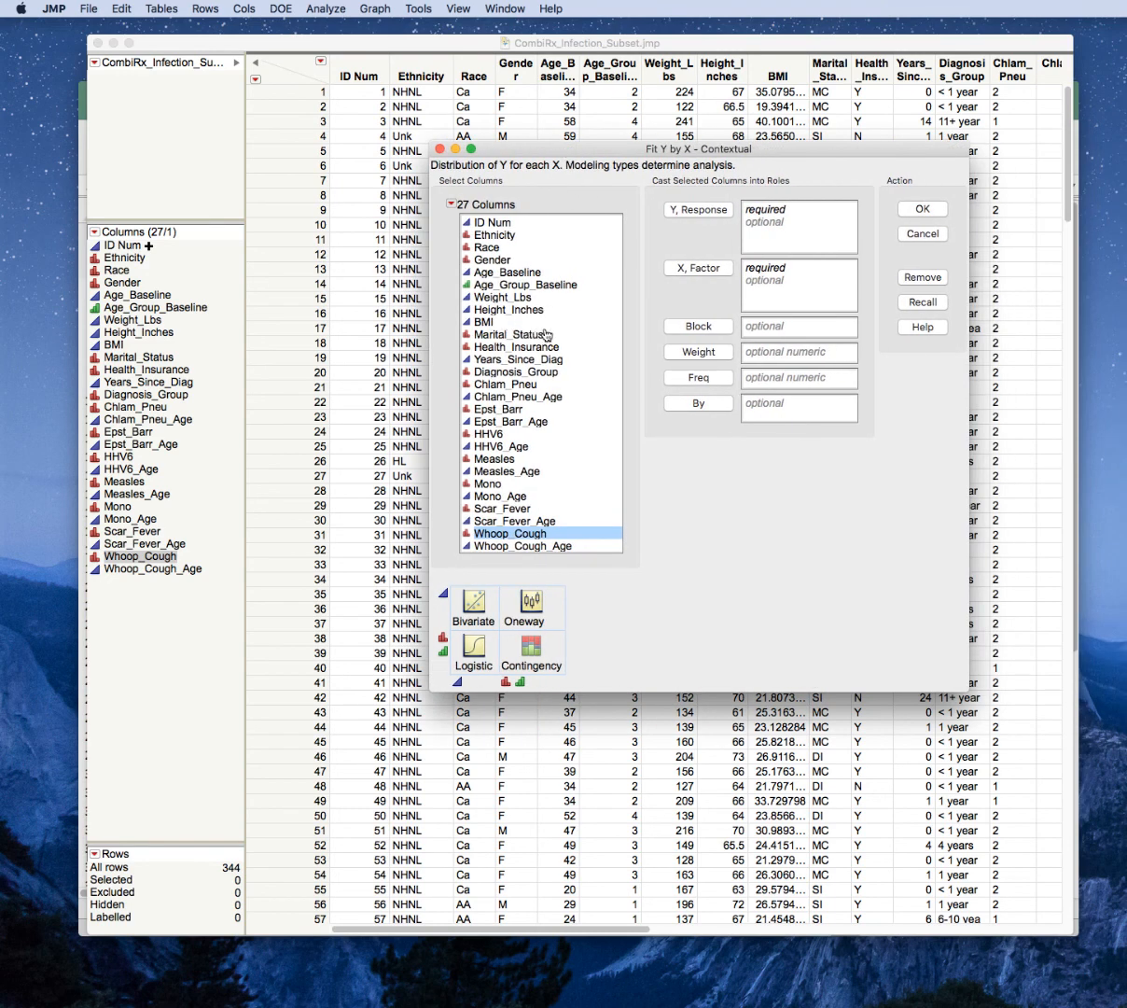
pyautogui.click(516, 346)
pyautogui.click(701, 210)
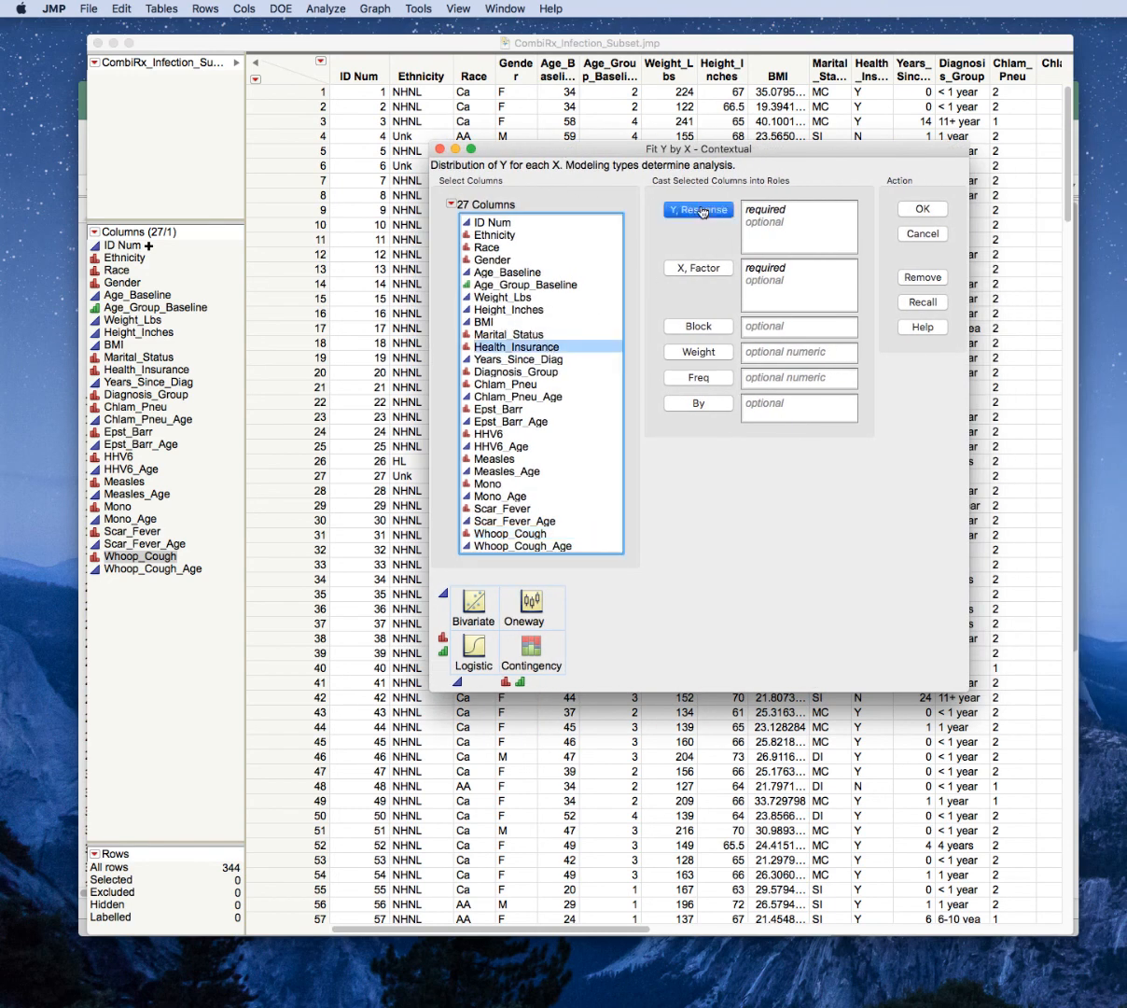
pyautogui.click(492, 260)
pyautogui.click(678, 268)
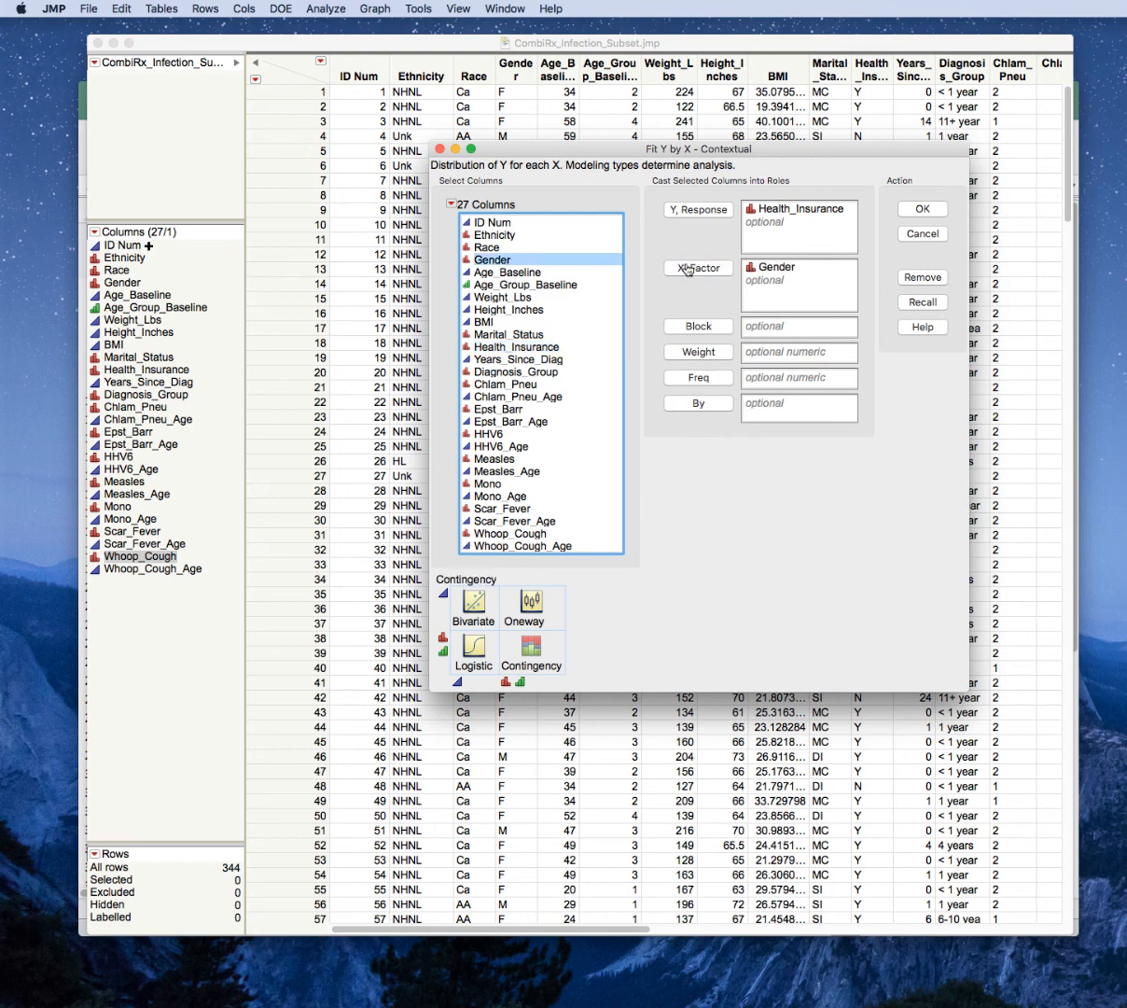
pyautogui.click(756, 267)
pyautogui.click(903, 278)
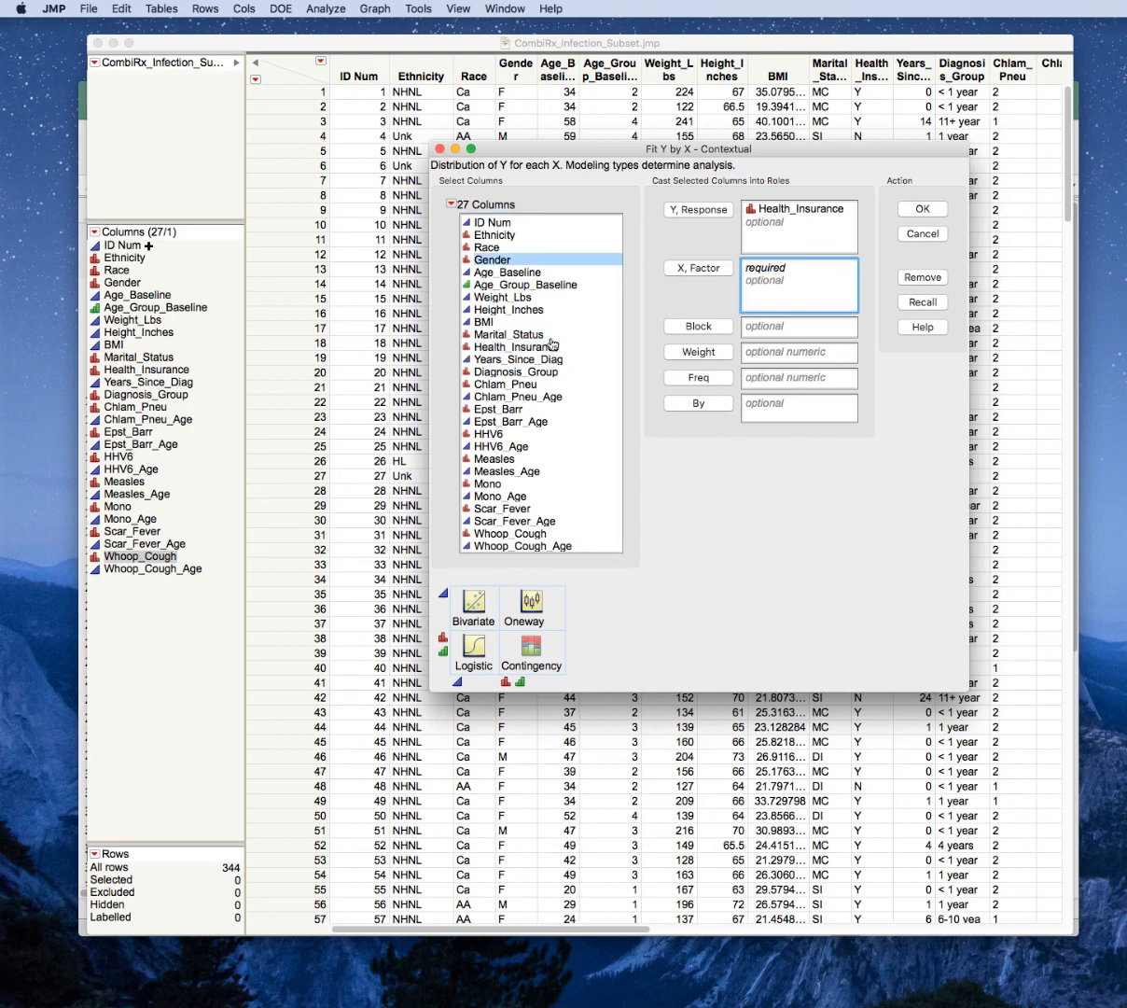
# Assign Marital_Status as the X factor and Gender as the By variable, and run the analysis.
pyautogui.click(514, 333)
pyautogui.click(700, 270)
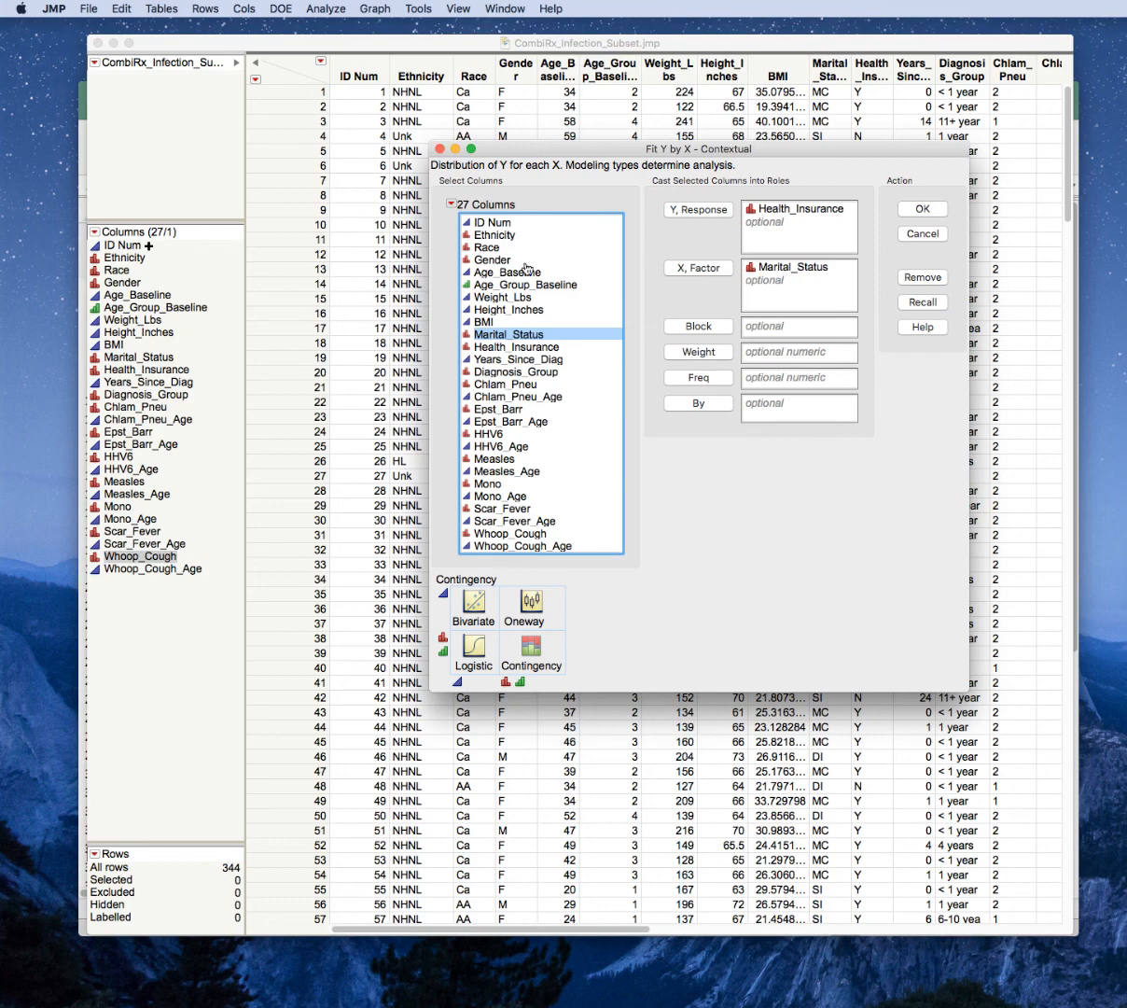
pyautogui.click(499, 259)
pyautogui.click(709, 404)
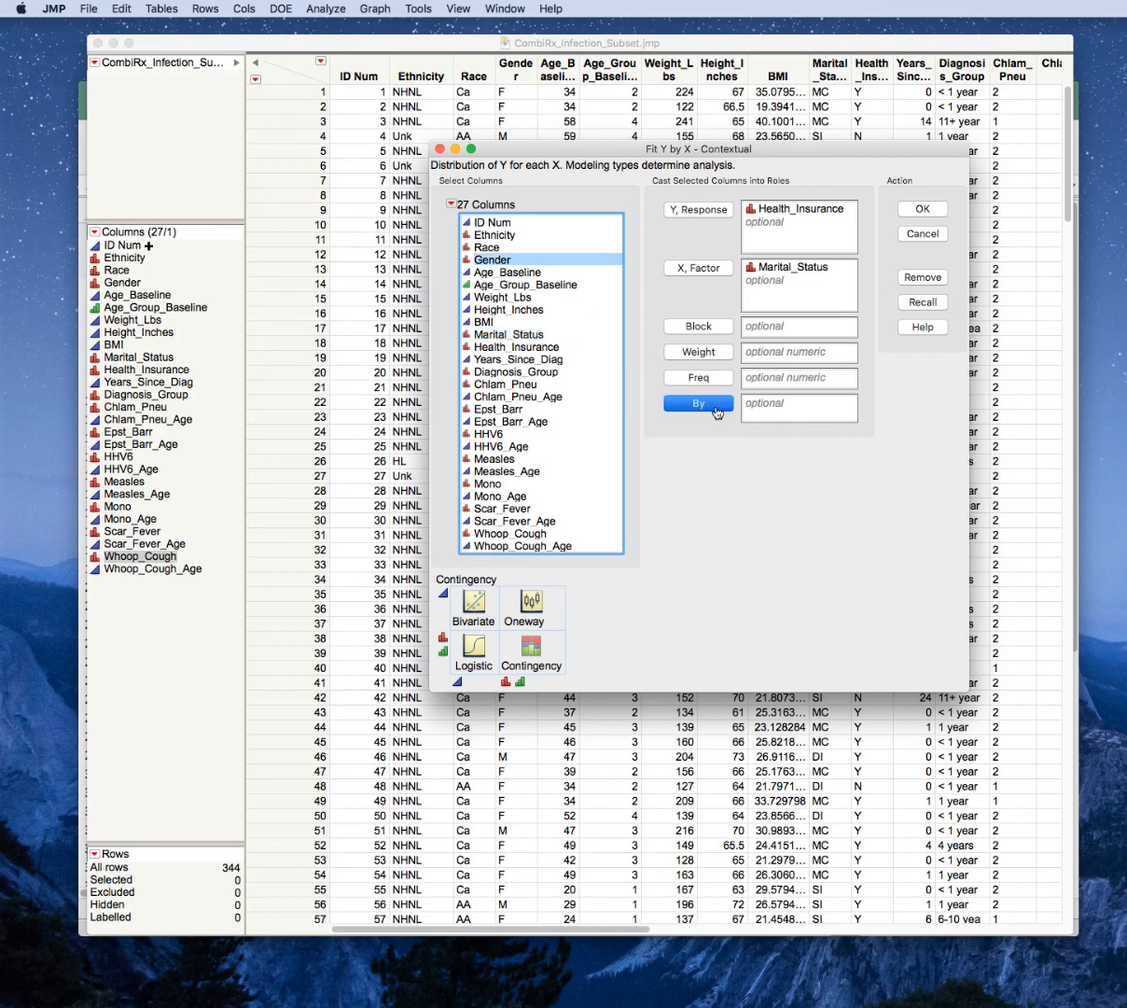
pyautogui.click(922, 209)
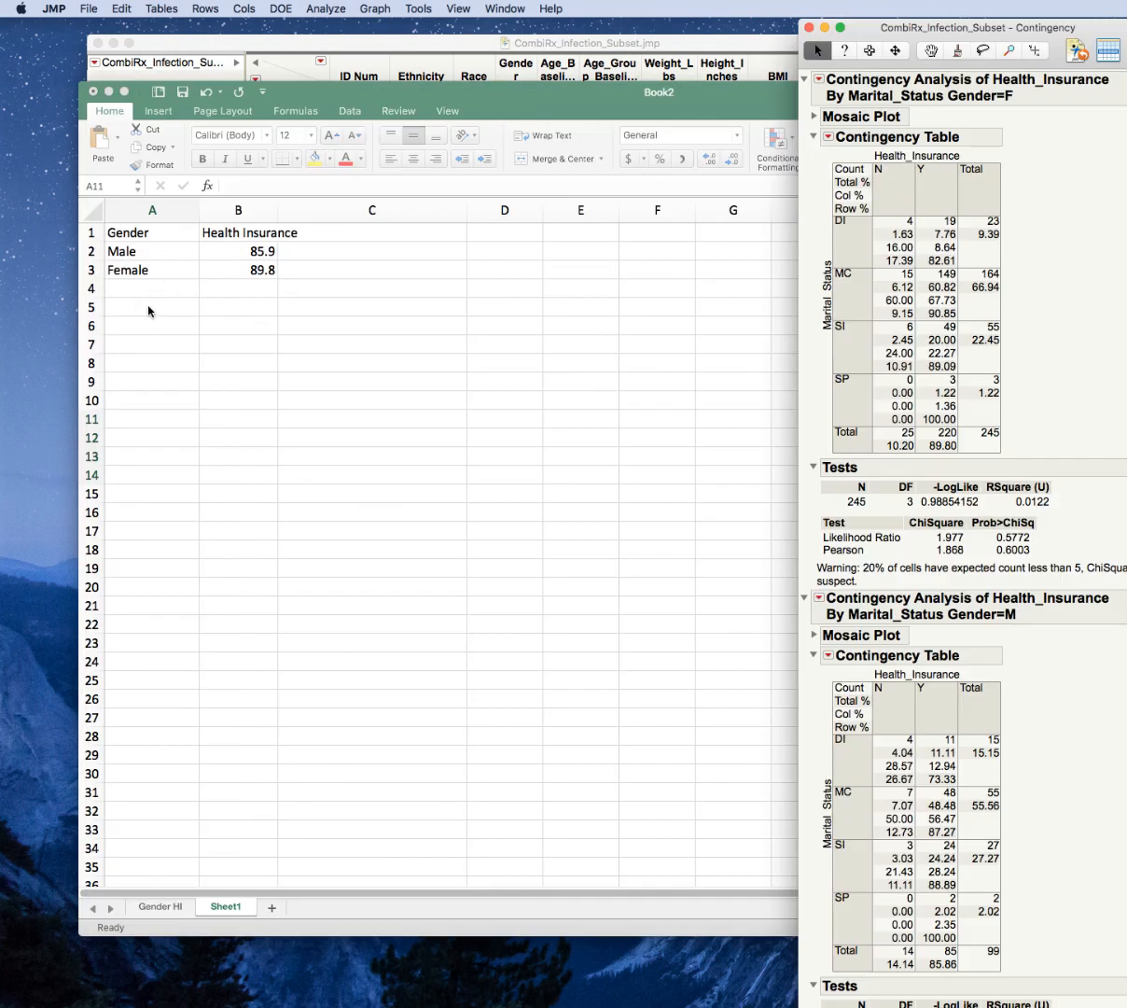
# Switch to the Excel workbook and narrow its window so it sits beside the JMP contingency report.
pyautogui.click(148, 309)
pyautogui.click(151, 305)
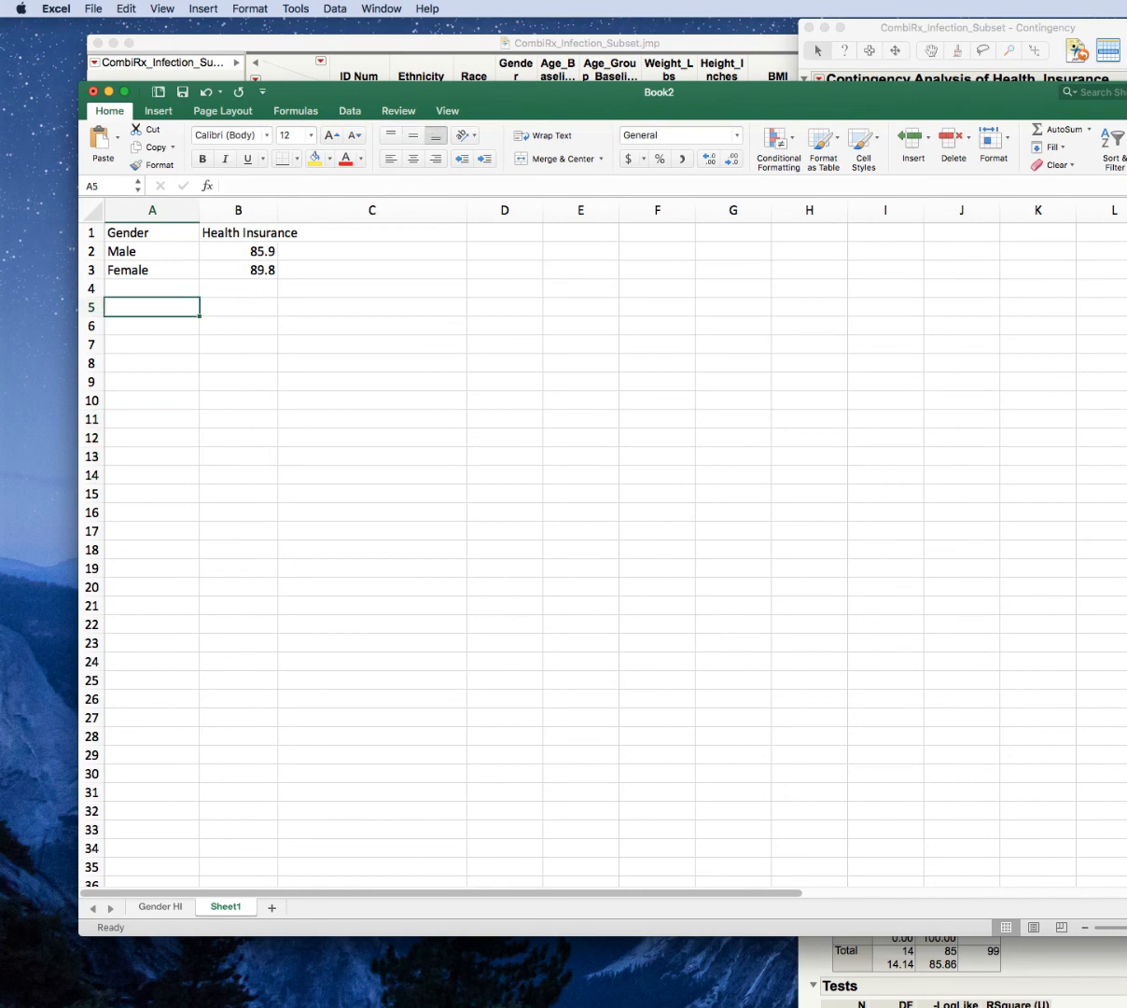
pyautogui.moveTo(1126, 657); pyautogui.dragTo(772, 657)
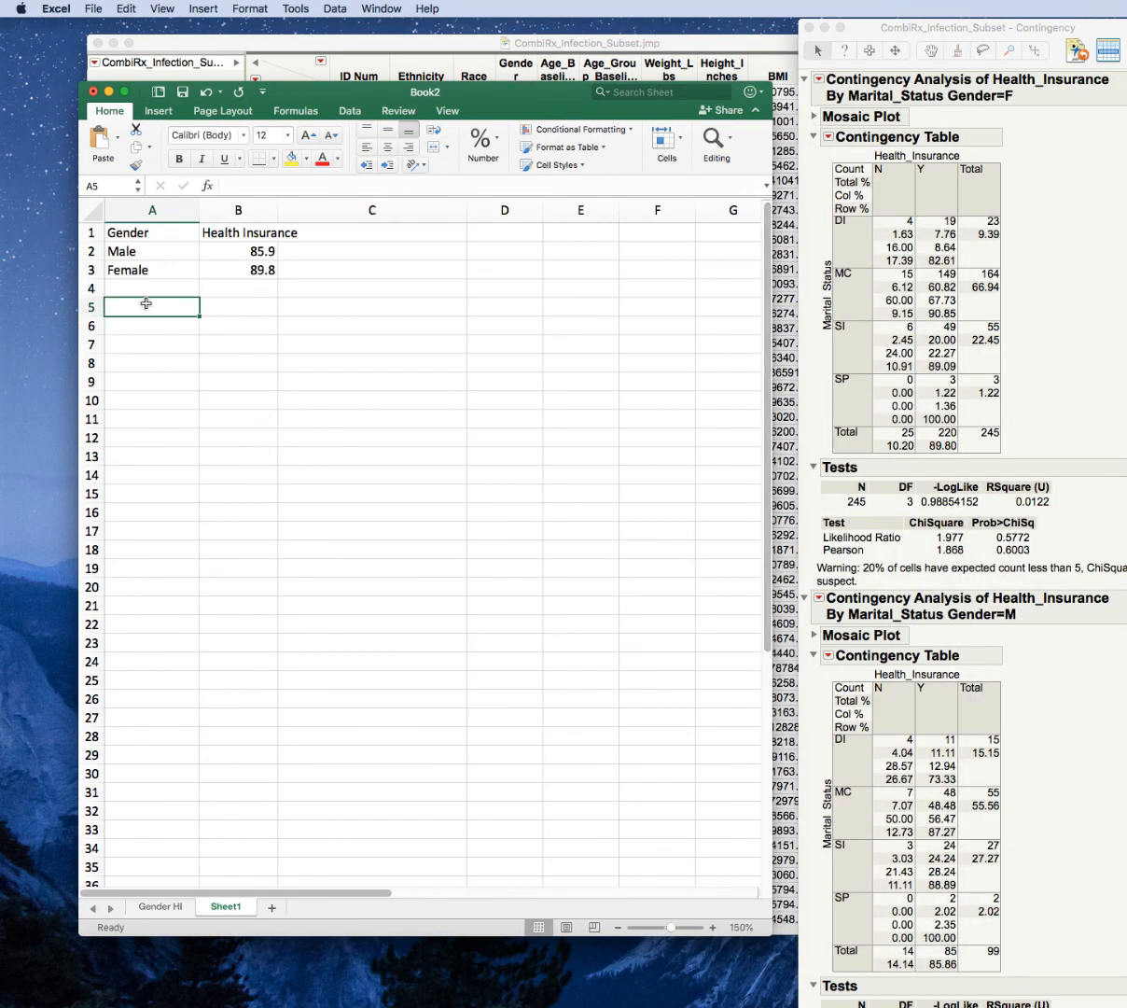
# Enter the heading Marital Status in A5 with Married, Divorced, Separated and Single listed beneath it in A6:A9.
pyautogui.write('Ma')
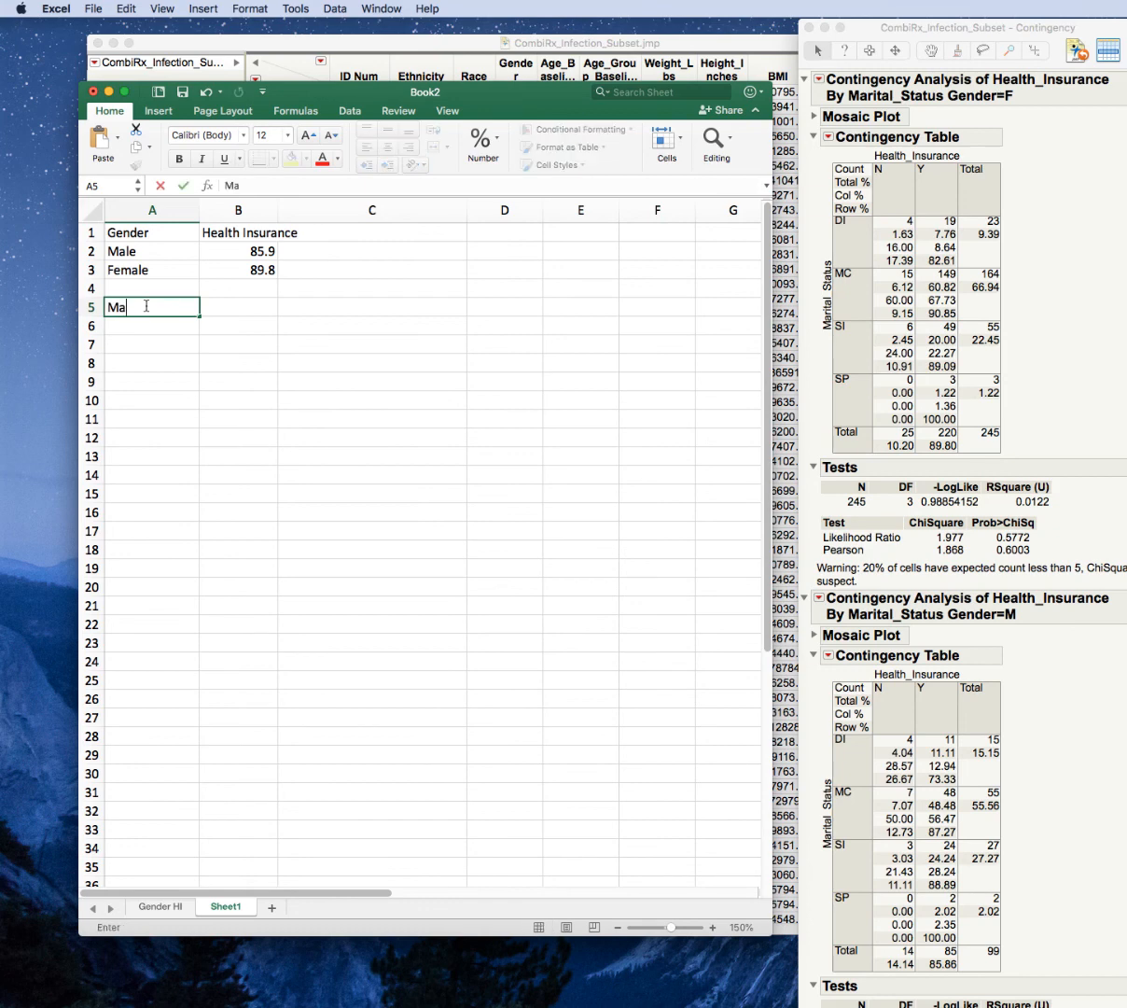
pyautogui.write('rital Status')
pyautogui.press('Return')
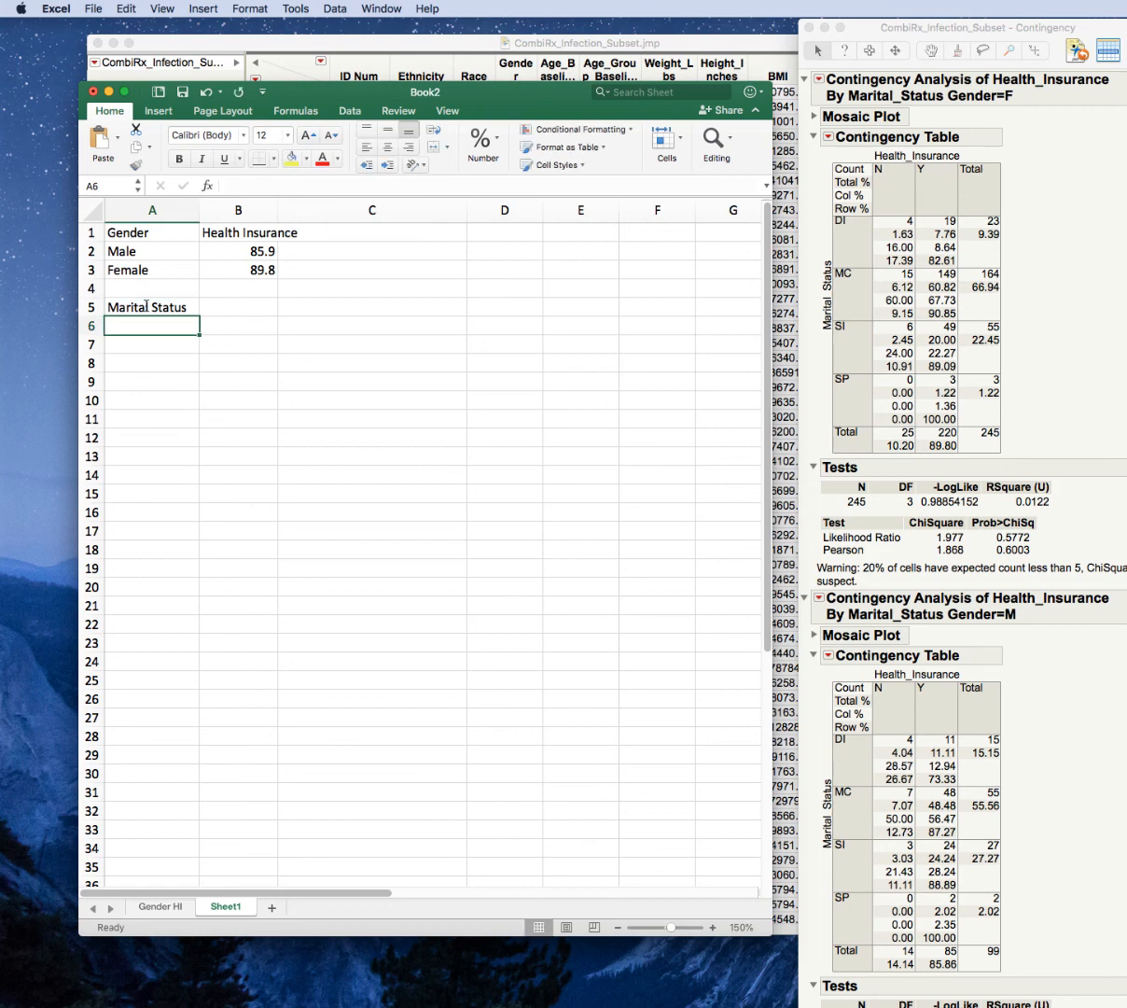
pyautogui.write('Married')
pyautogui.press('Return')
pyautogui.write('Di')
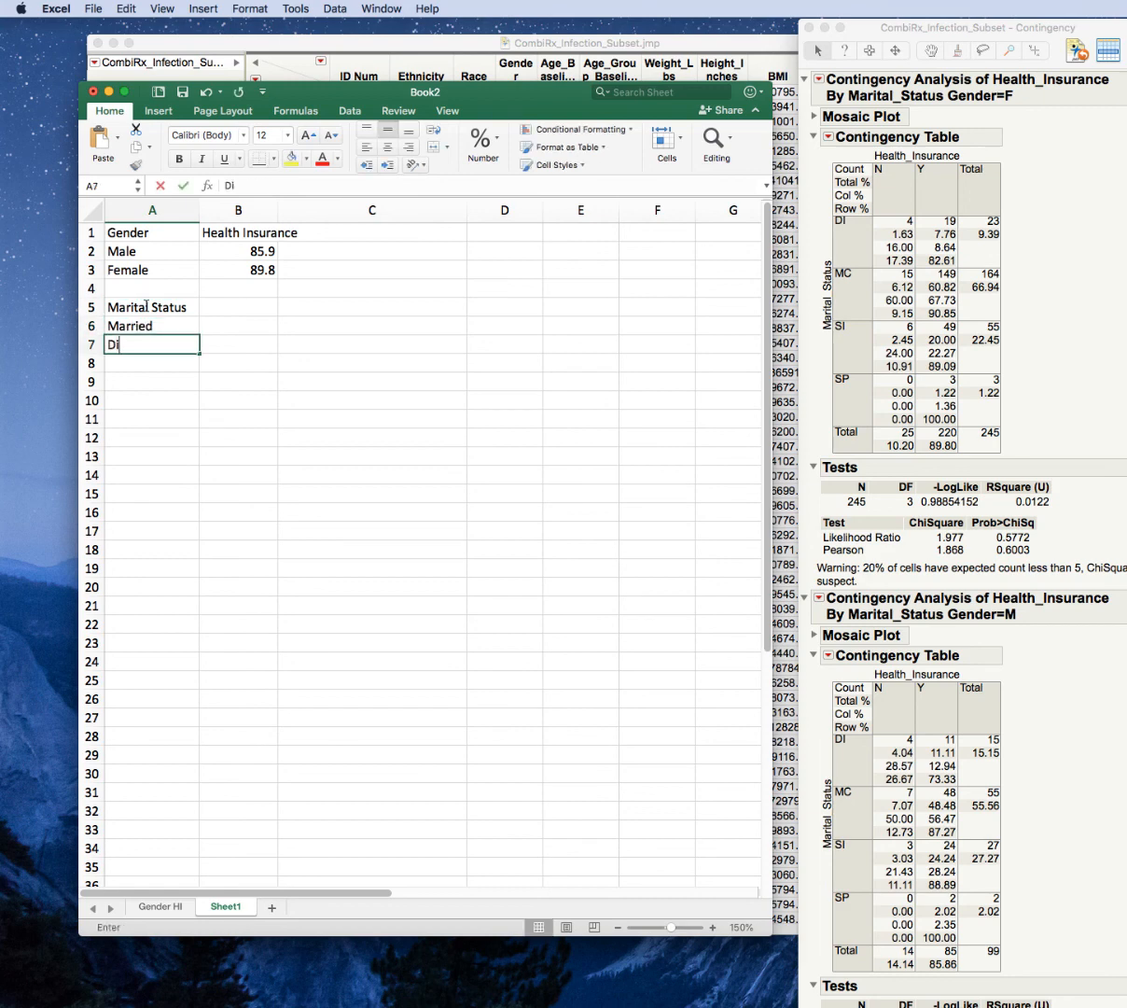
pyautogui.write('vorced')
pyautogui.press('Return')
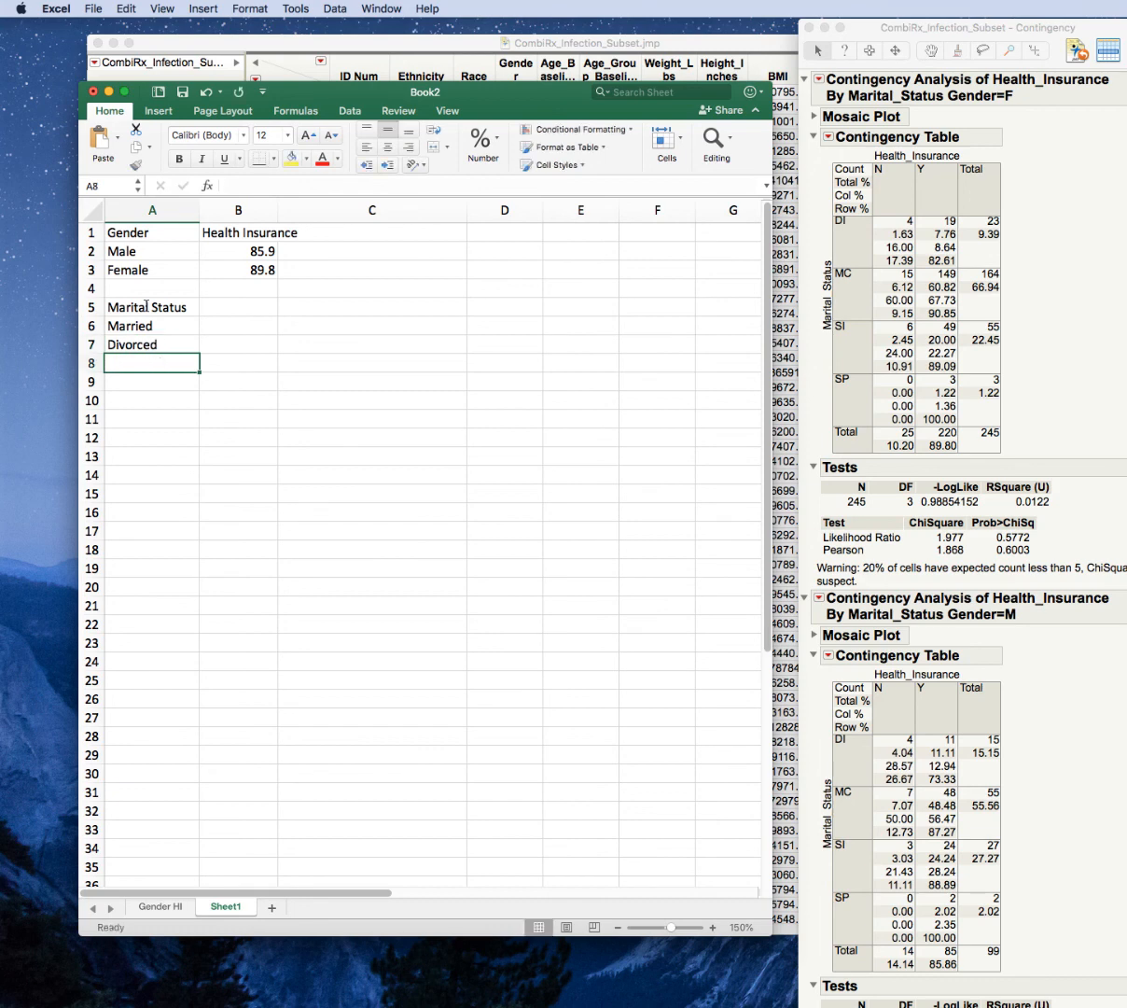
pyautogui.write('Separate')
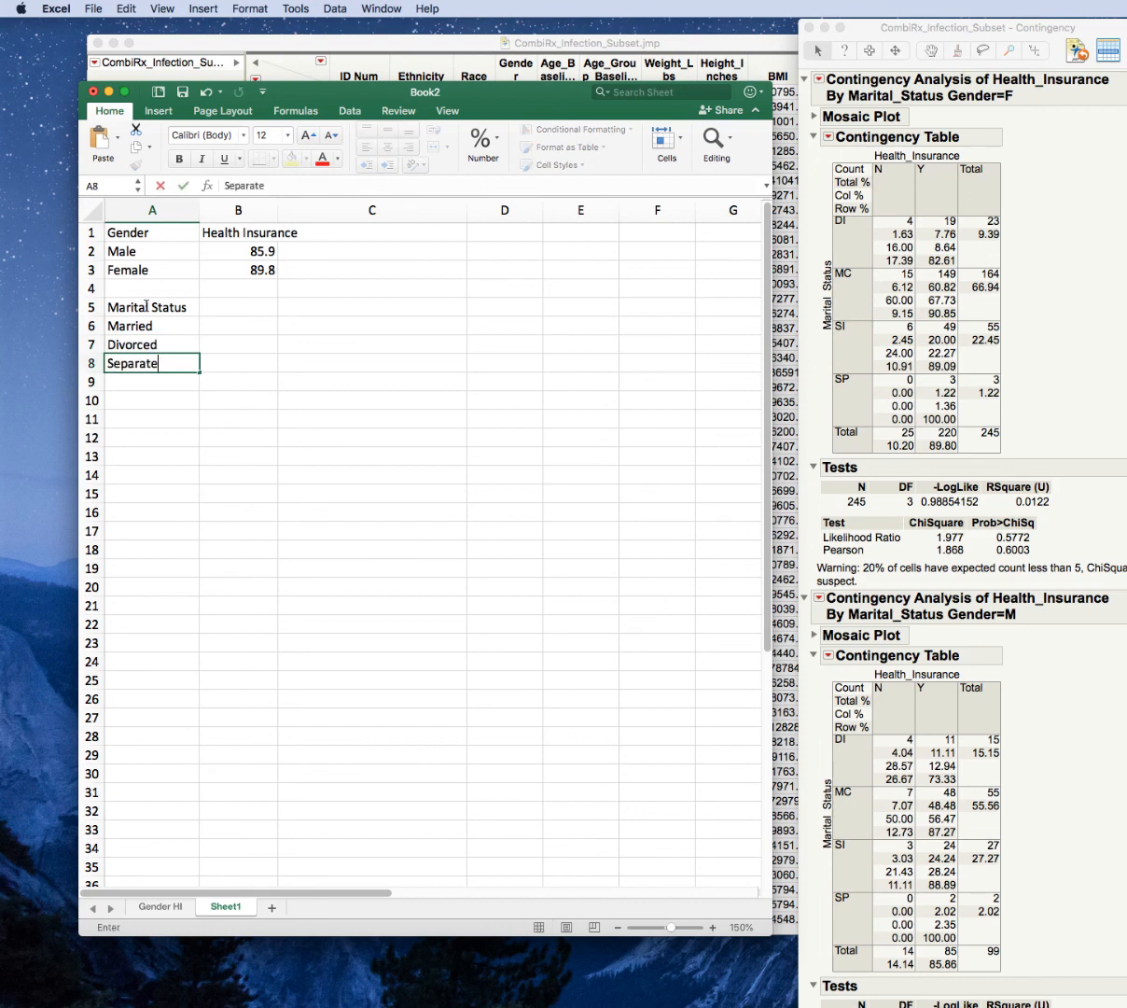
pyautogui.write('d')
pyautogui.press('Return')
pyautogui.write('Single')
pyautogui.press('Return')
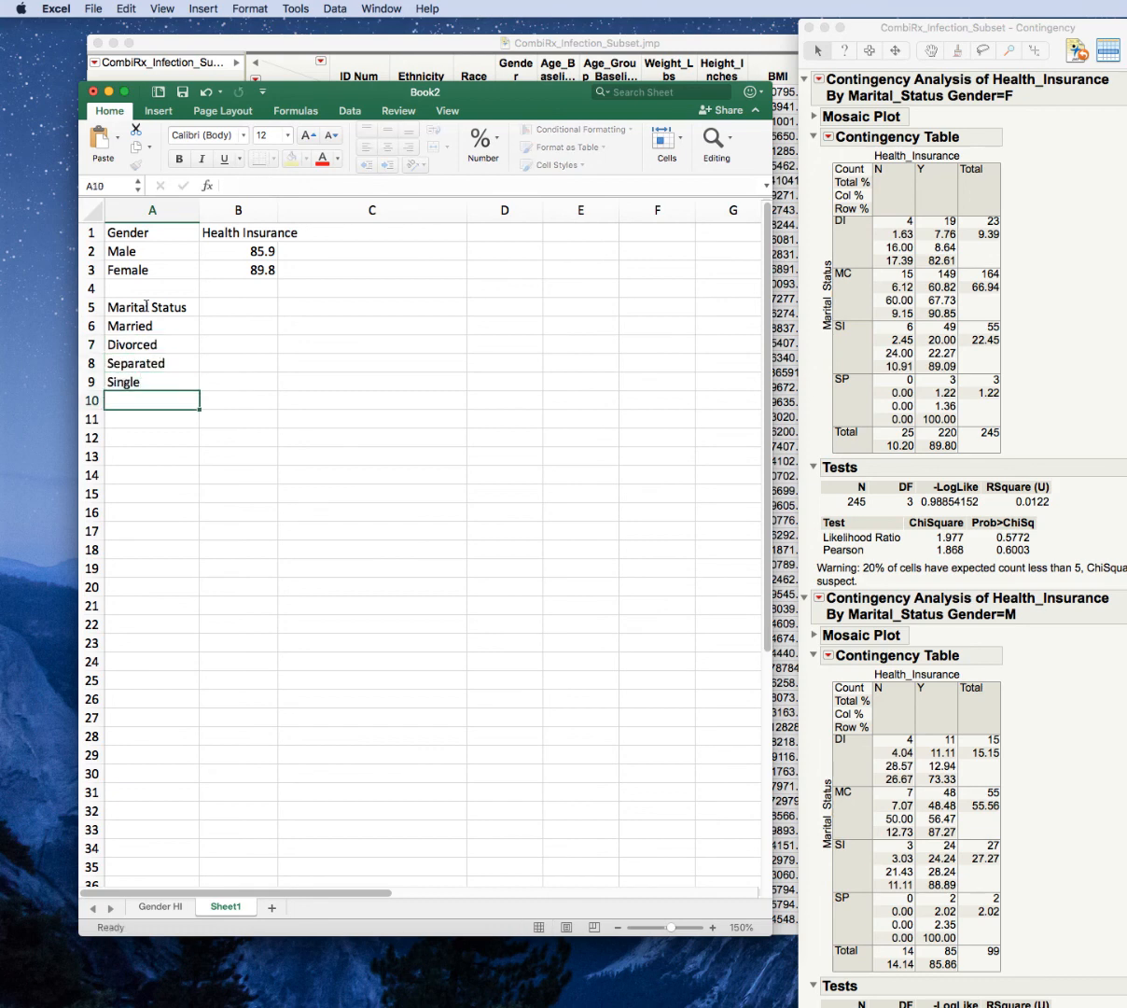
# Enter the column headings Male in B5 and Female in C5 beside Marital Status.
pyautogui.click(215, 307)
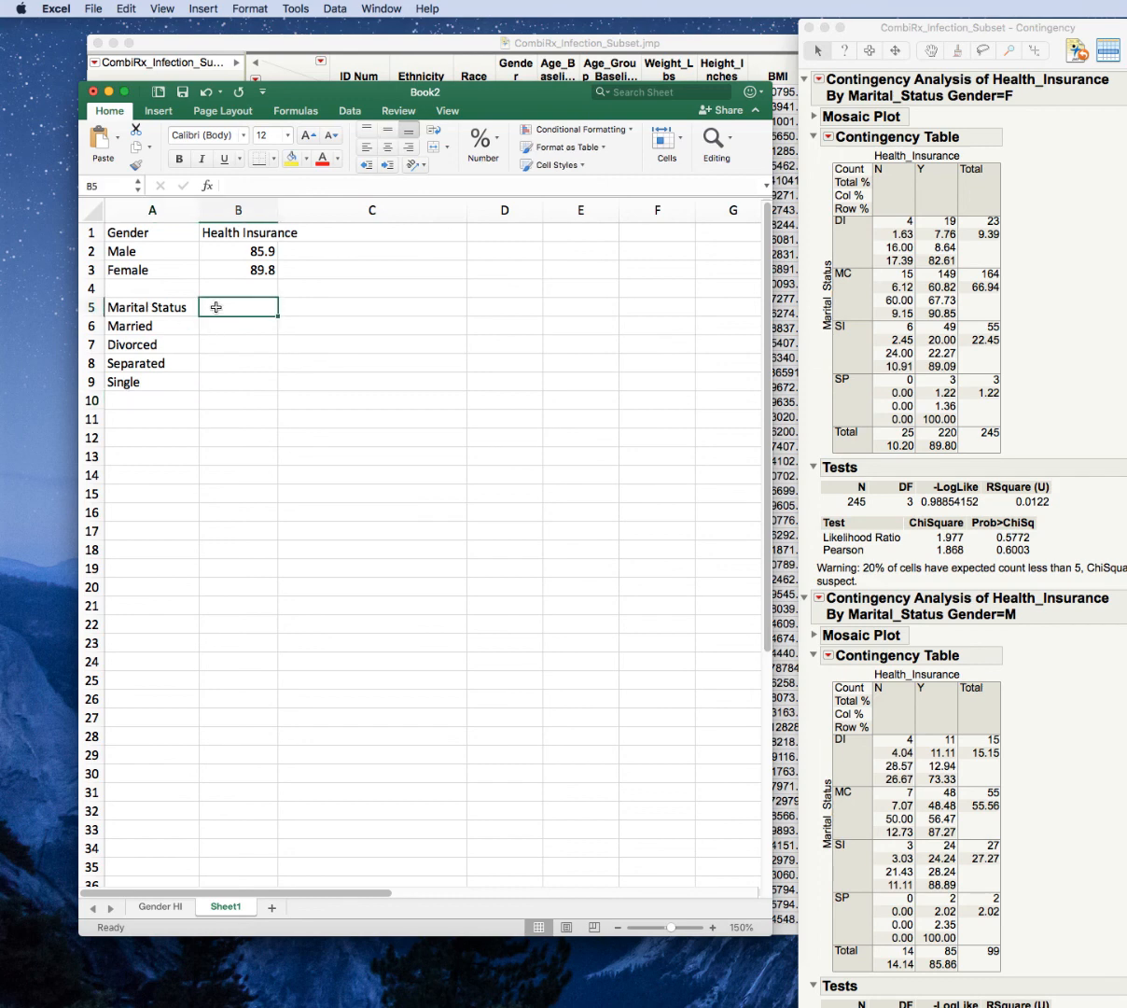
pyautogui.write('Male')
pyautogui.press('Tab')
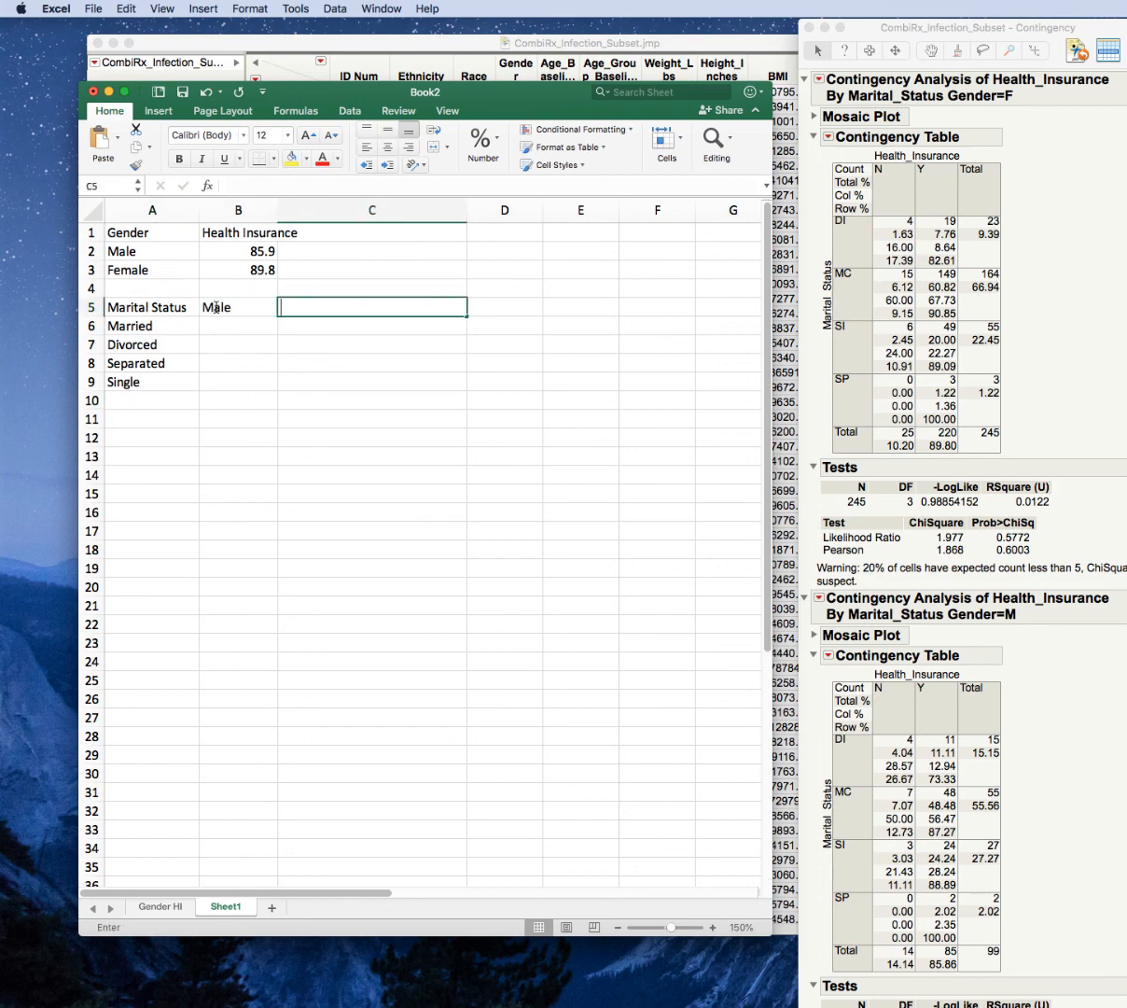
pyautogui.write('Female')
pyautogui.press('Return')
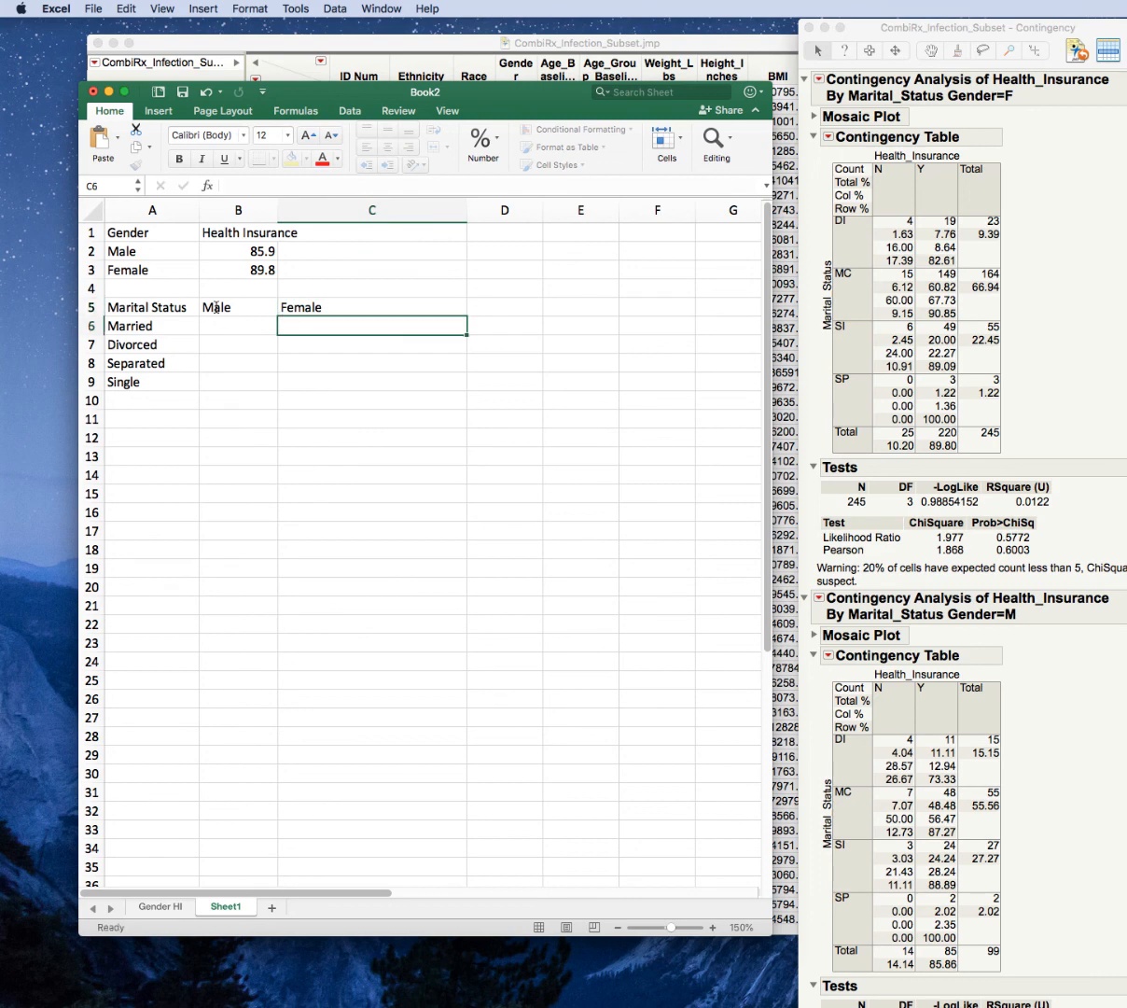
pyautogui.press('Left')
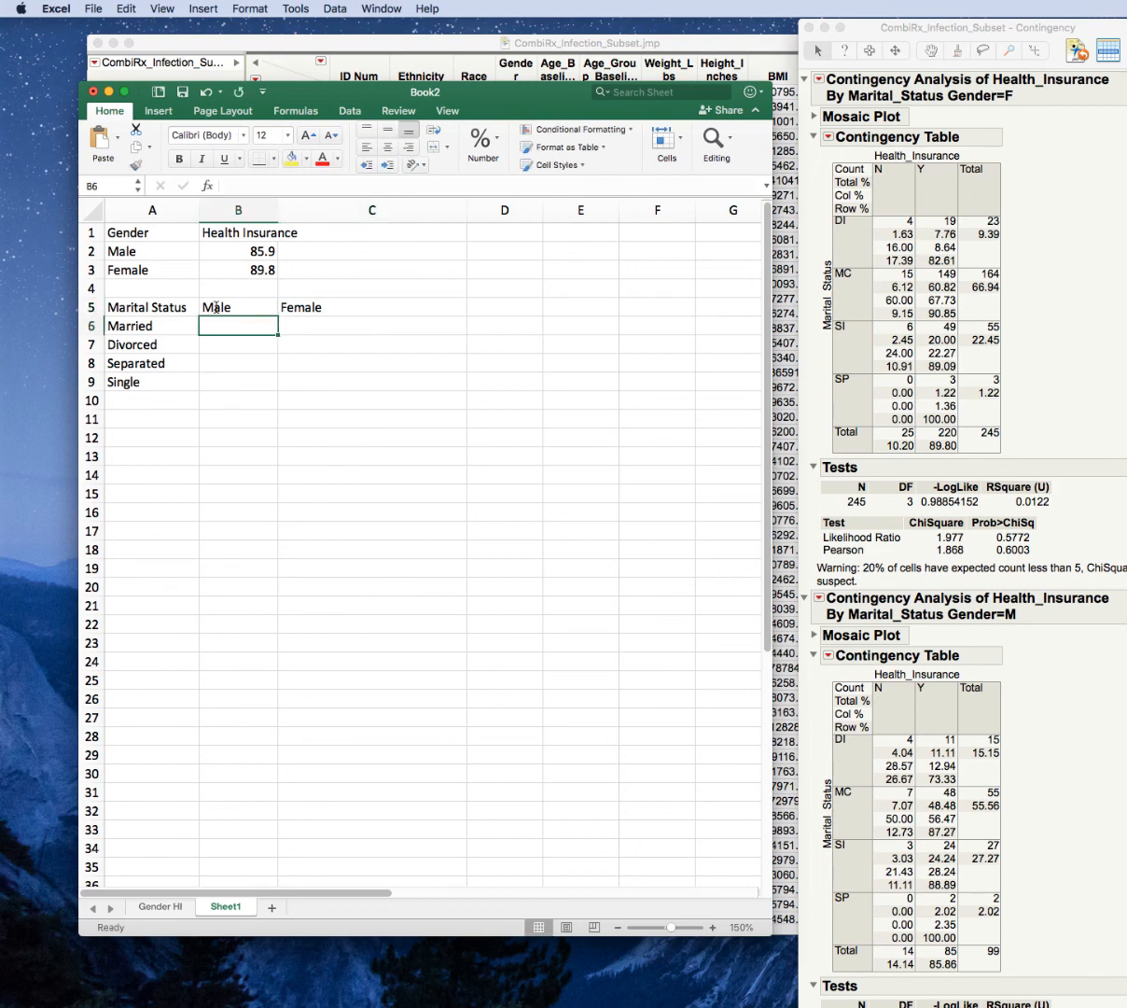
pyautogui.press('Right')
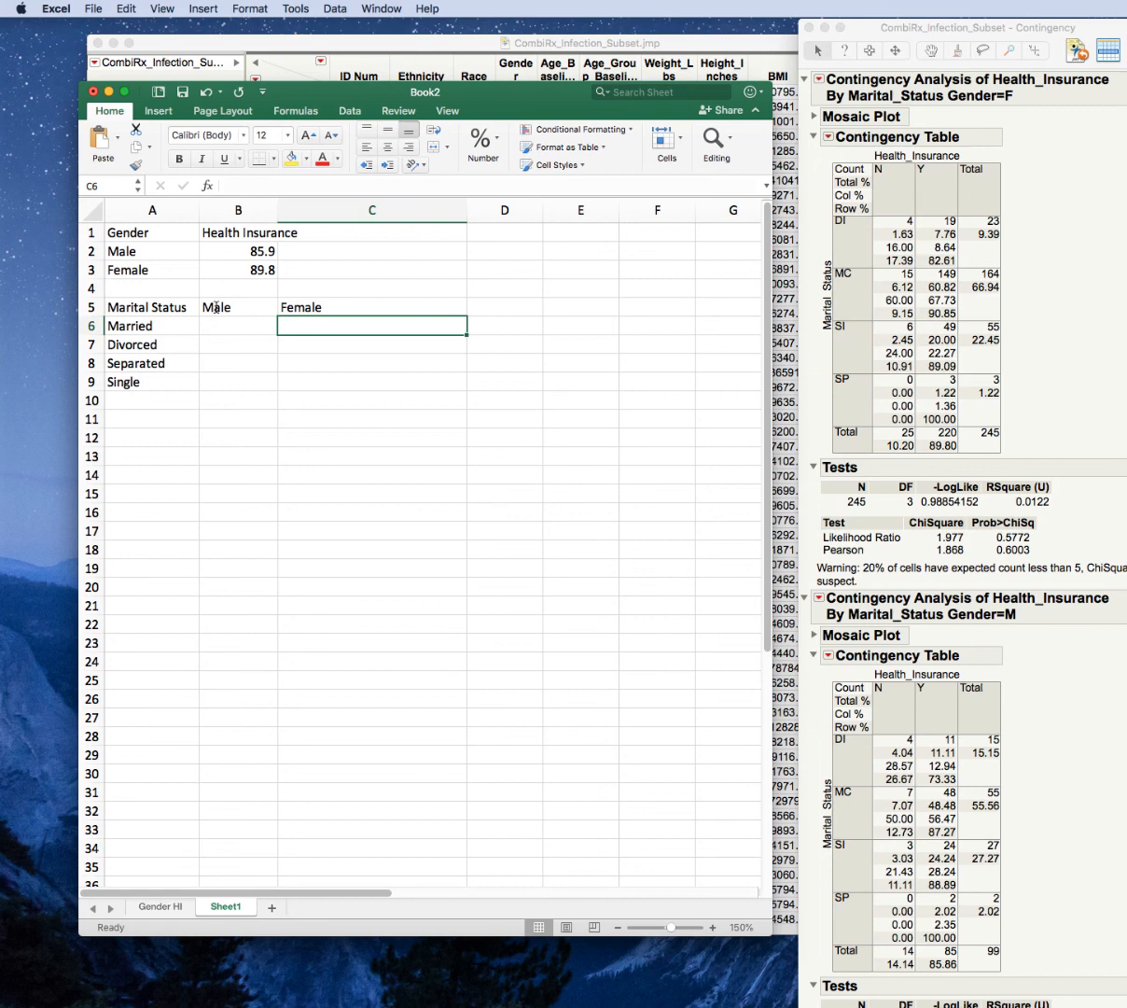
# Enter the Female percentages 90.9, 82.6, 100 and 89.1 in C6:C9 for Married, Divorced, Separated and Single.
pyautogui.write('90.9')
pyautogui.press('Return')
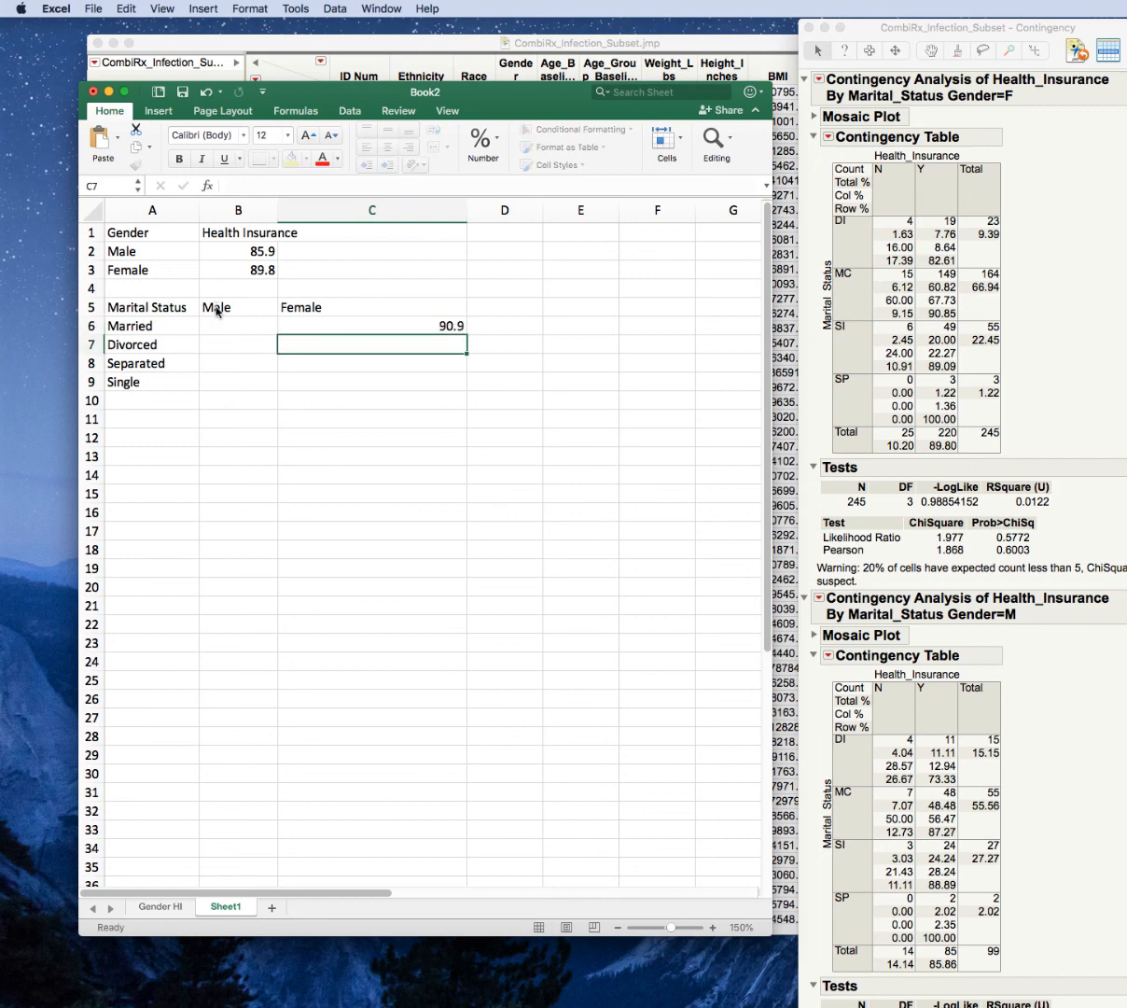
pyautogui.write('82.6')
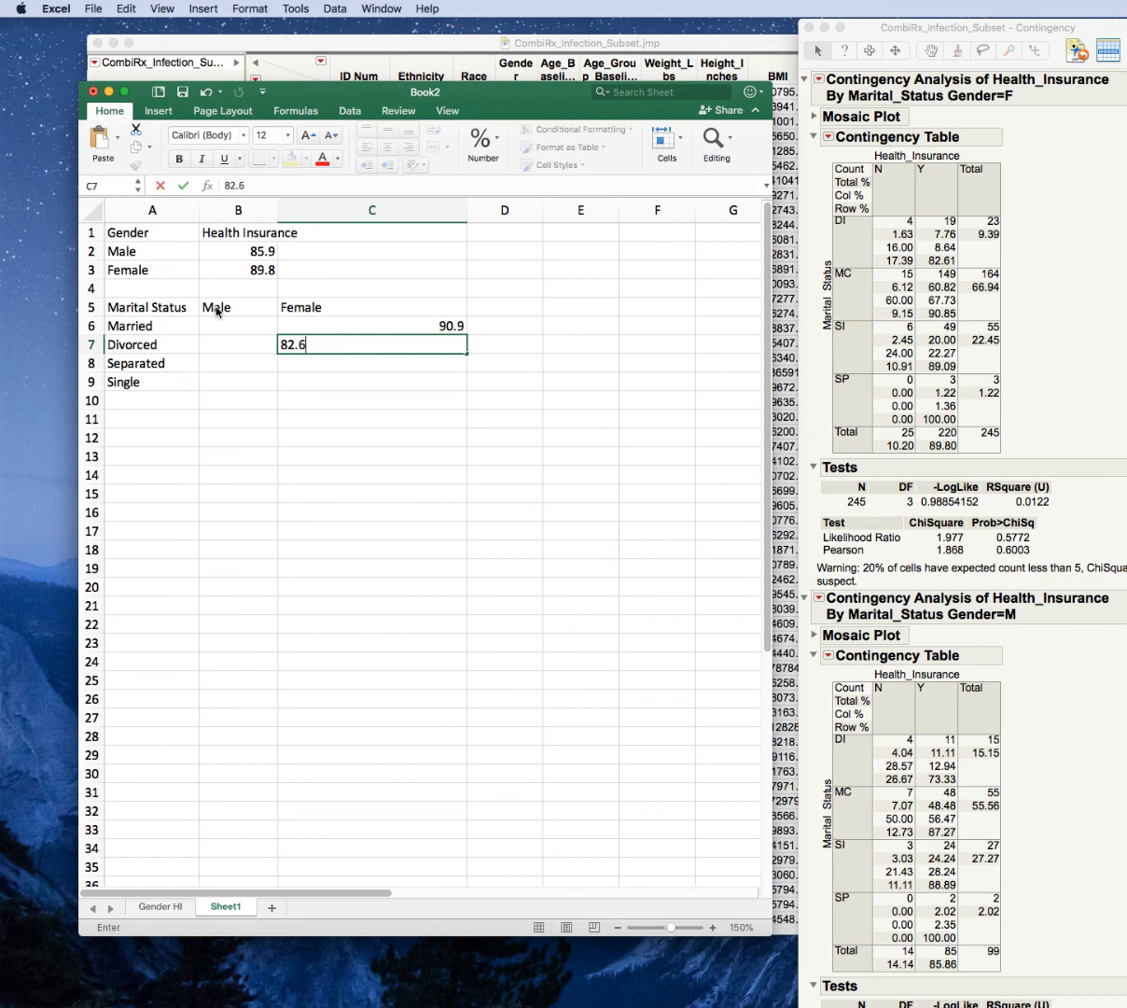
pyautogui.press('Return')
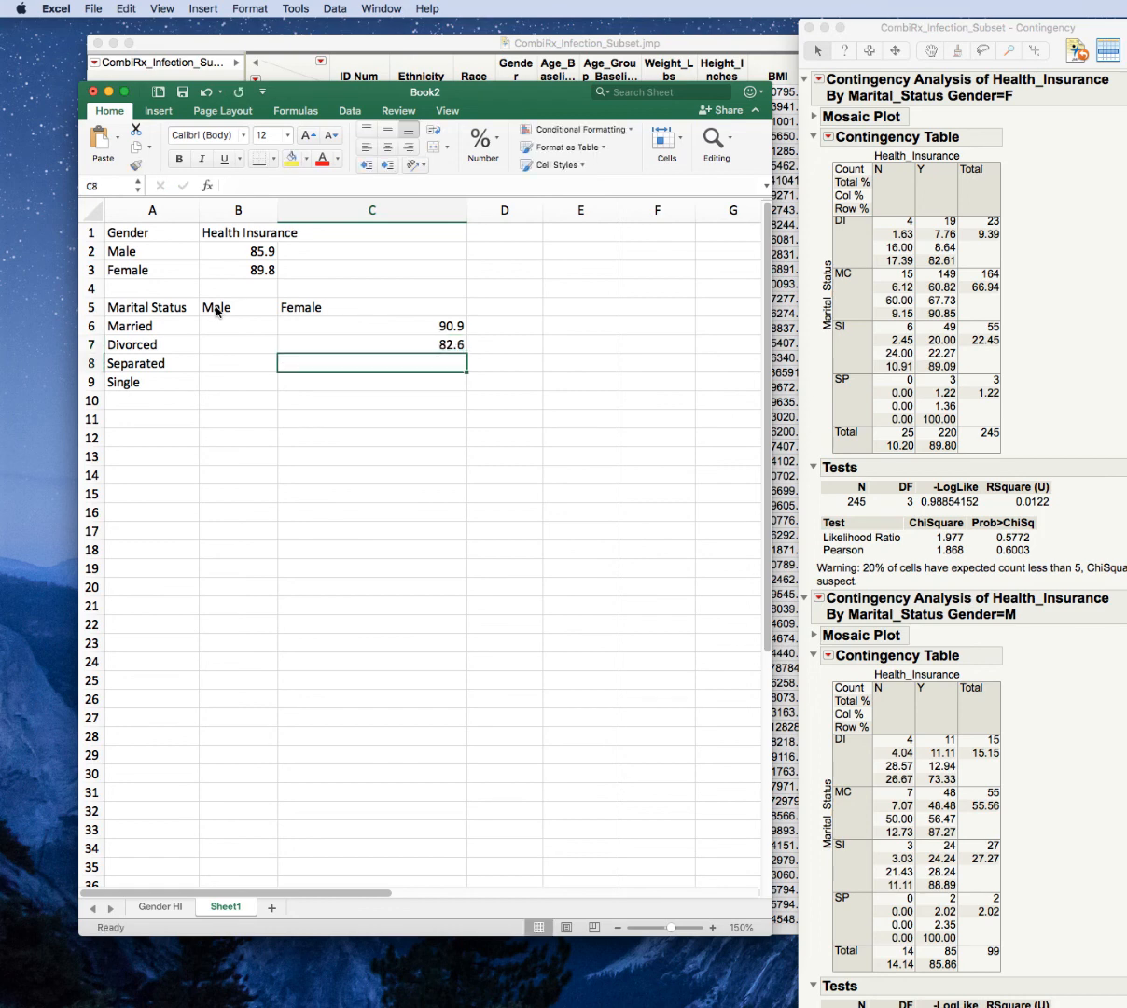
pyautogui.write('100')
pyautogui.press('Return')
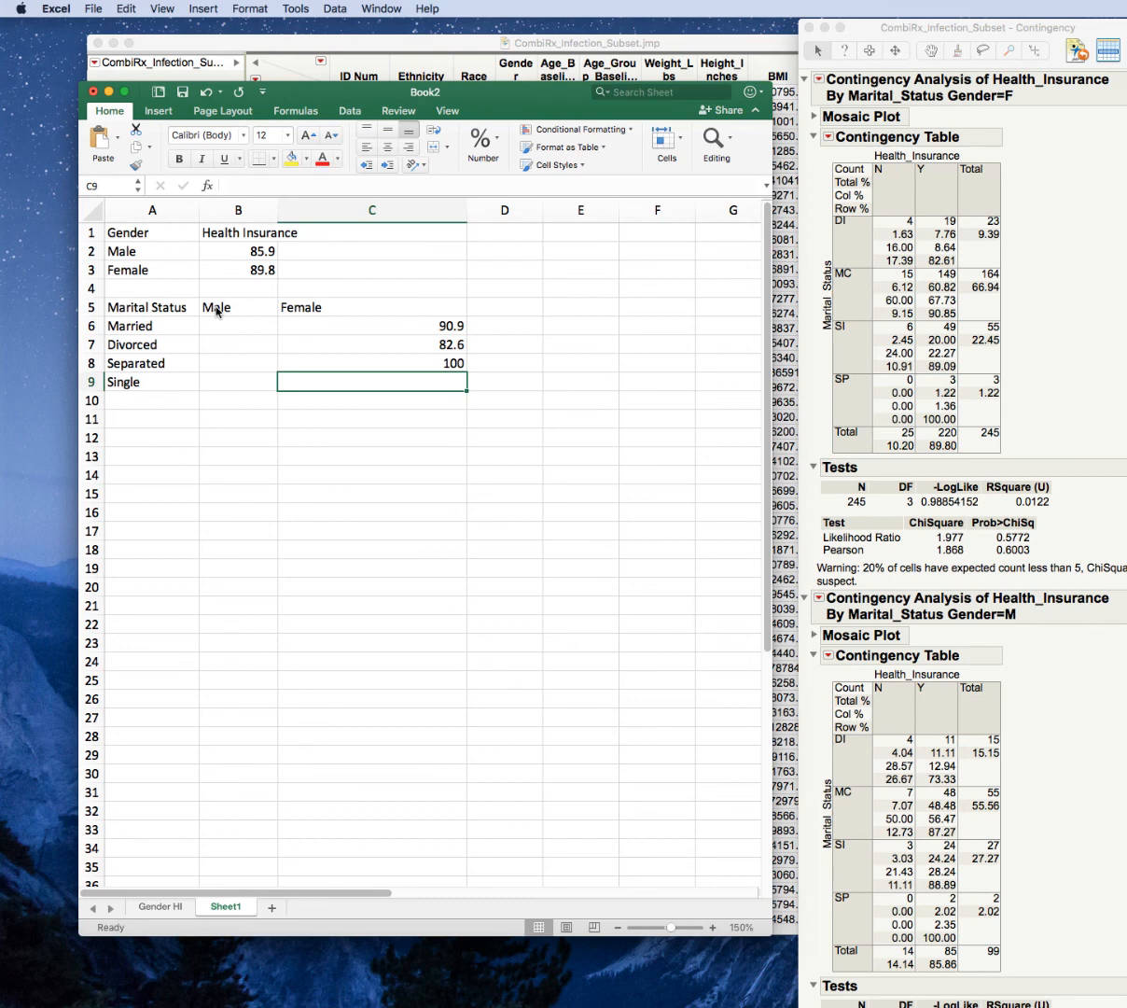
pyautogui.write('89.1')
pyautogui.press('Return')
# Enter the Male percentages 87.3, 73.3, 100 and 88.9 in B6:B9 for Married, Divorced, Separated and Single.
pyautogui.press('Up')
pyautogui.press('Up')
pyautogui.press('Up')
pyautogui.press('Up')
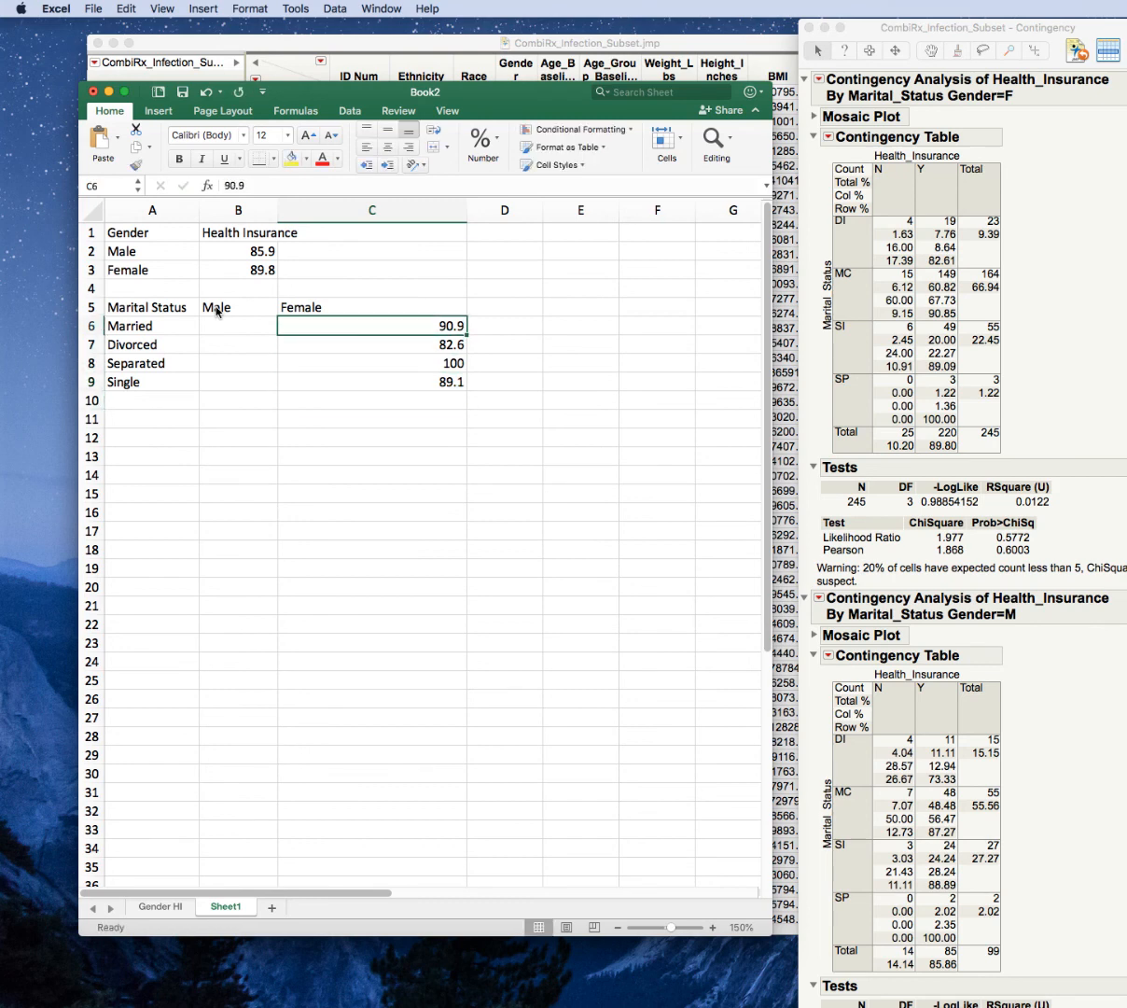
pyautogui.press('Left')
pyautogui.press('Left')
pyautogui.press('Right')
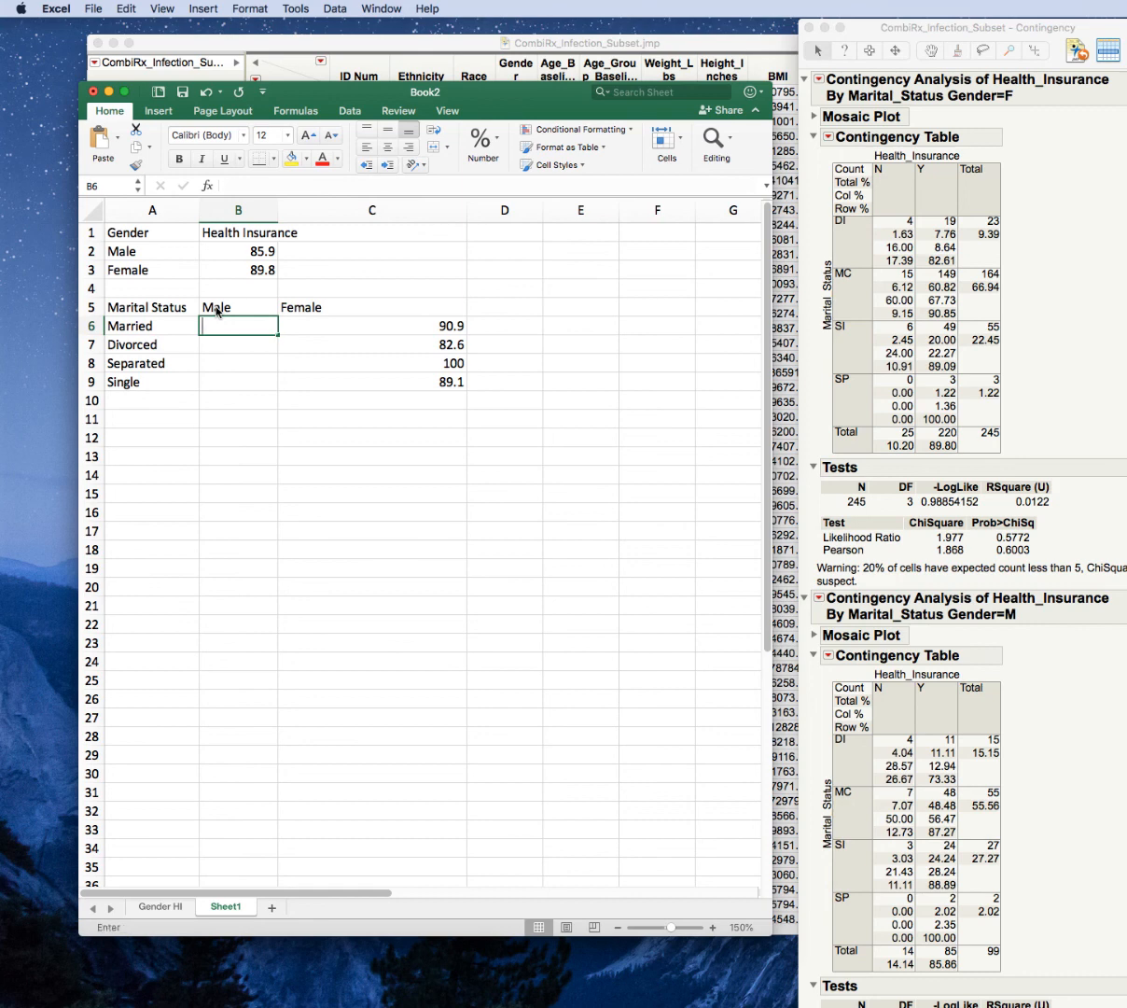
pyautogui.write('87.3')
pyautogui.press('Return')
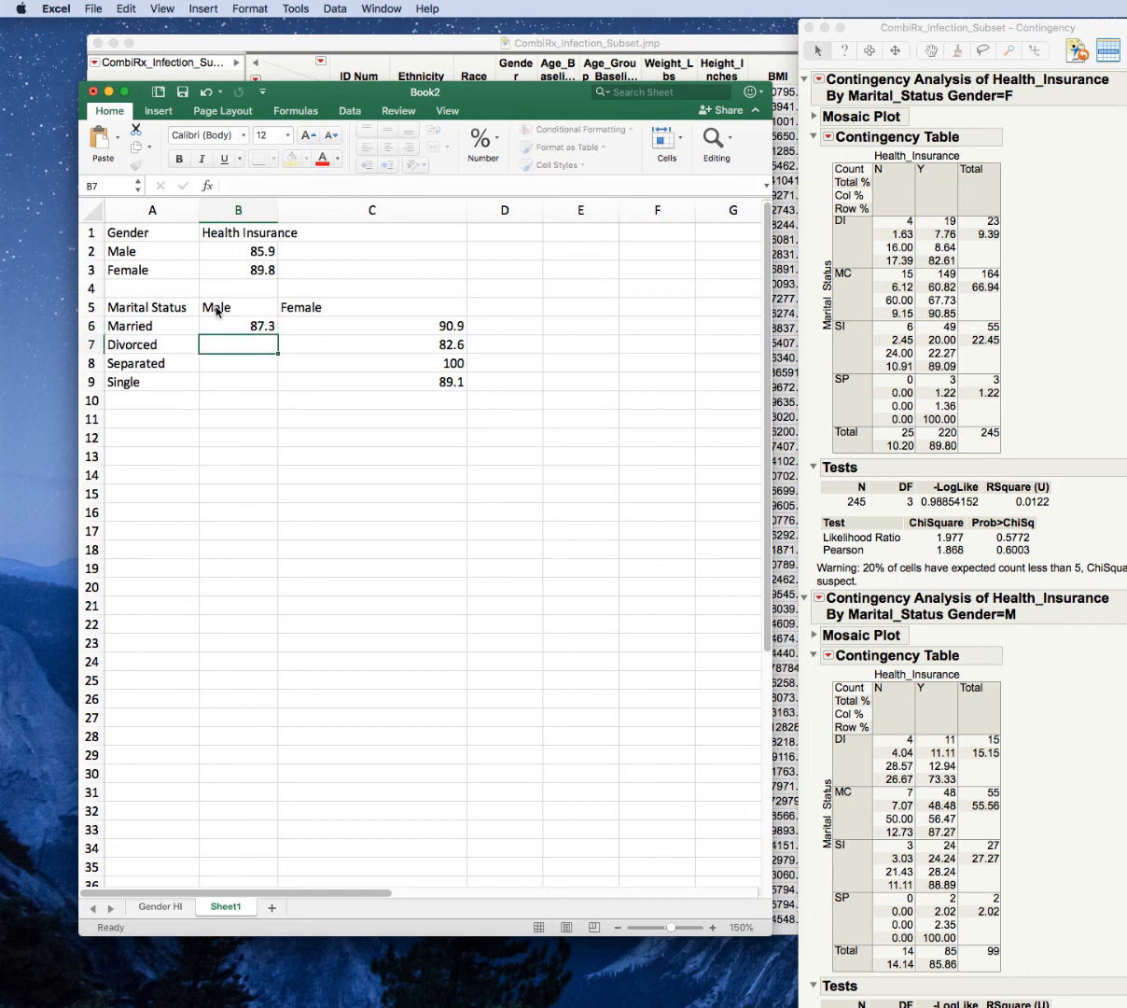
pyautogui.write('7.')
pyautogui.write('3.3')
pyautogui.press('Return')
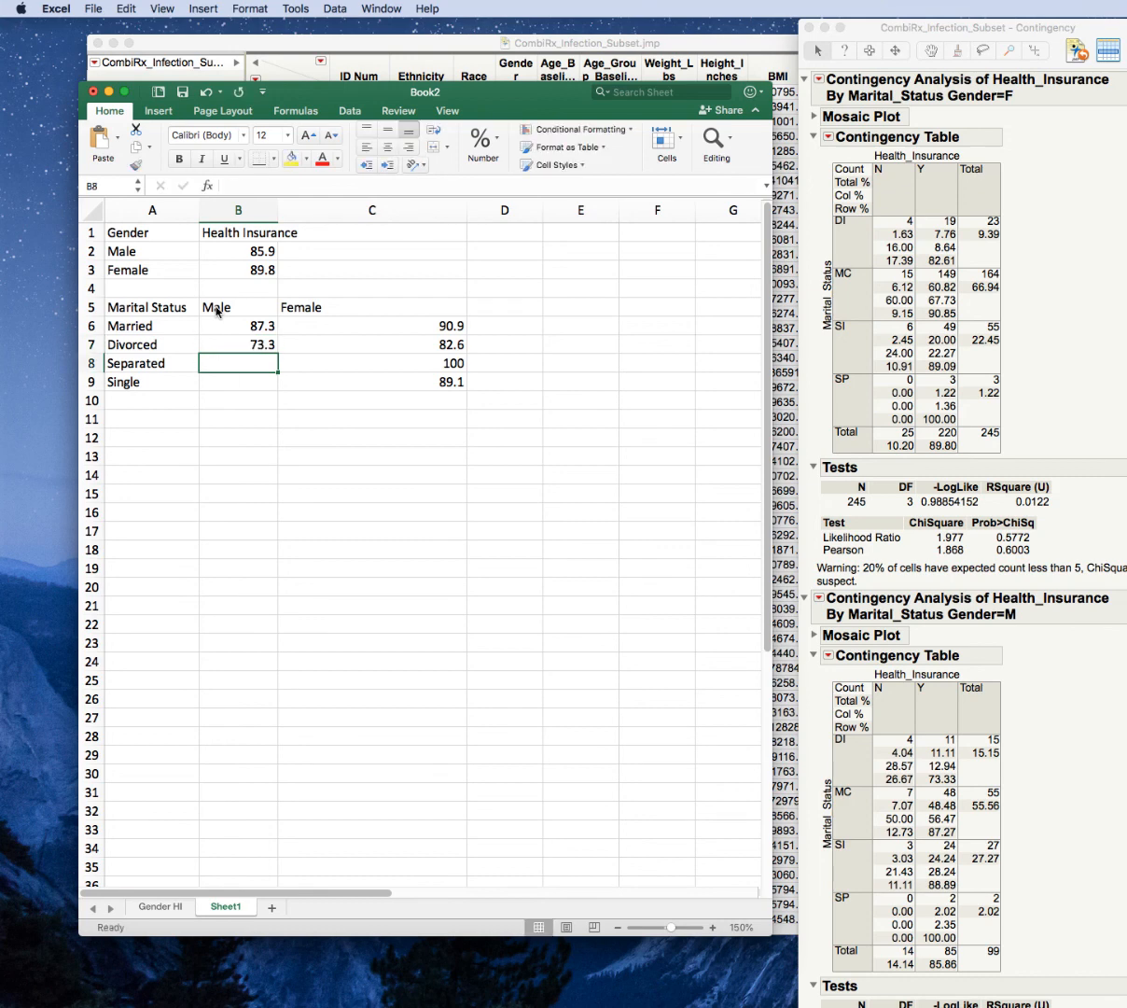
pyautogui.write('100')
pyautogui.press('Return')
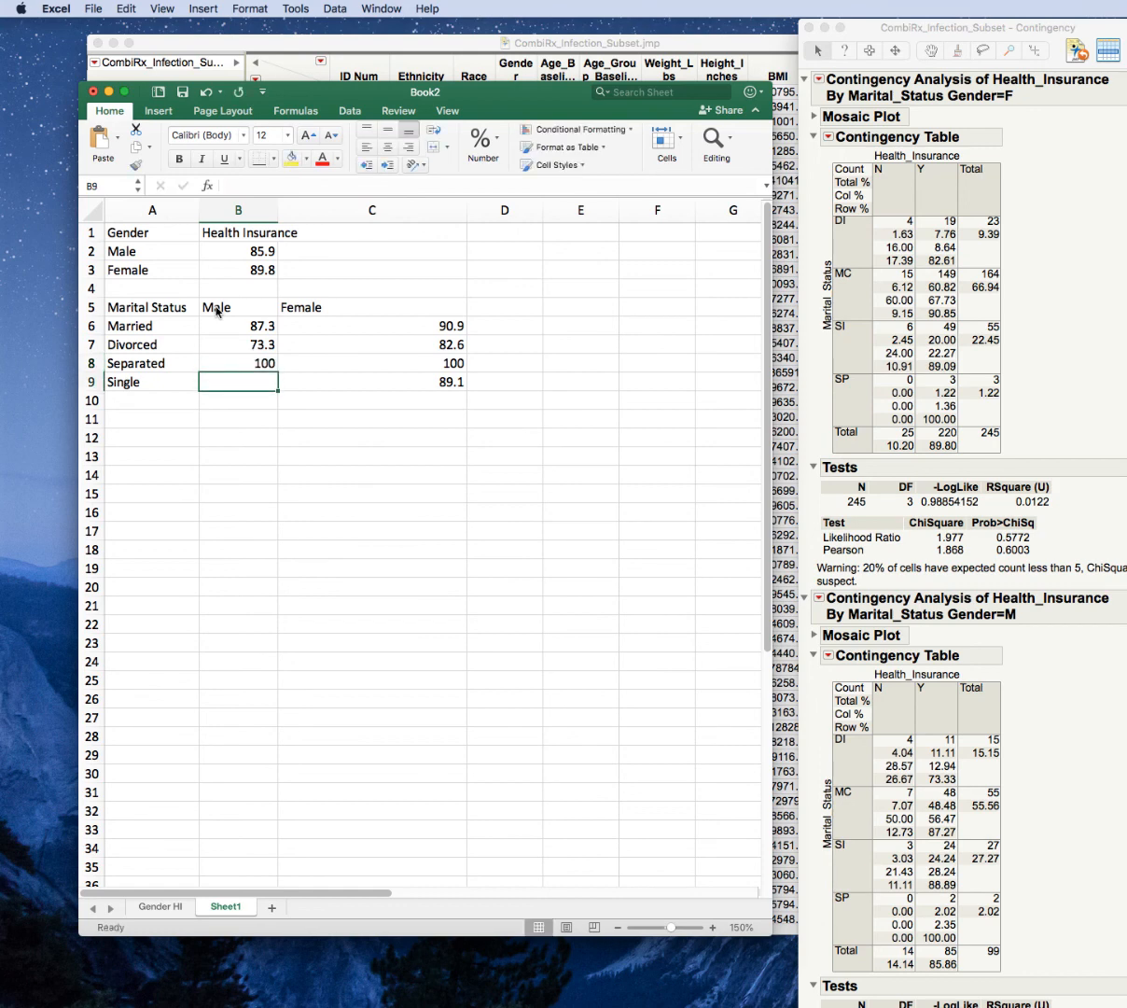
pyautogui.write('88.9')
pyautogui.press('Return')
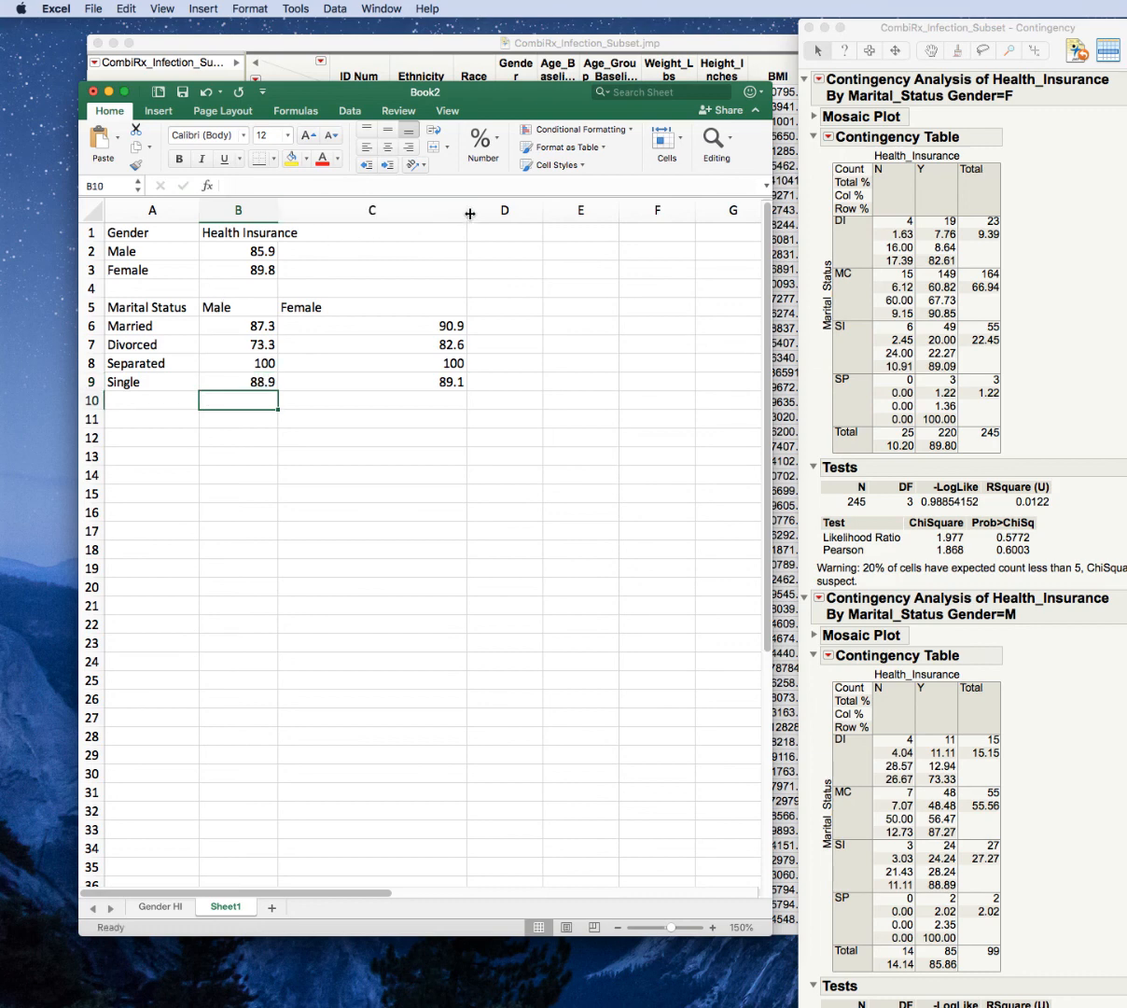
# Narrow column C to about the width of column B and format the percentages in B6:C9 to one decimal place.
pyautogui.moveTo(467, 213); pyautogui.dragTo(356, 220)
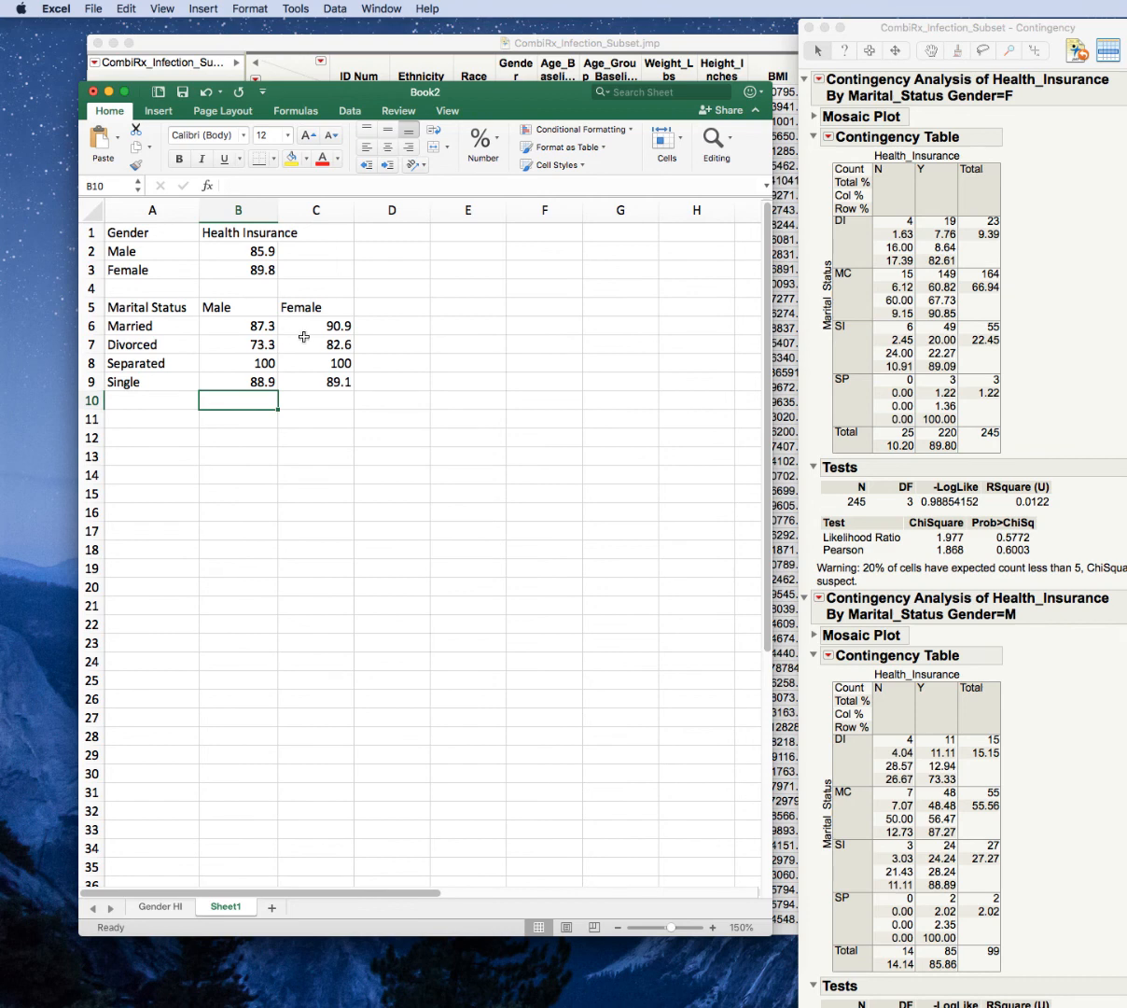
pyautogui.moveTo(259, 325); pyautogui.dragTo(331, 380)
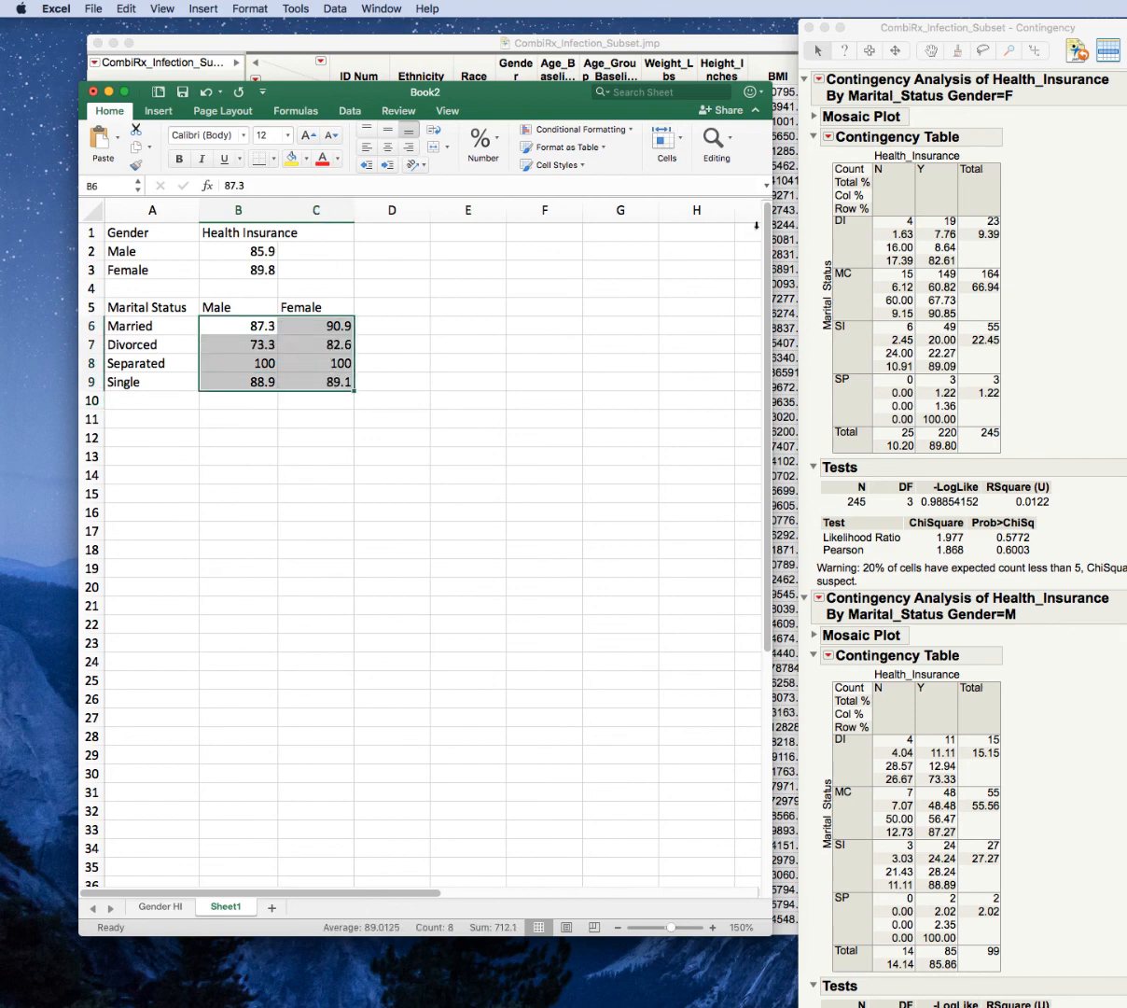
pyautogui.moveTo(1005, 193); pyautogui.dragTo(1081, 194)
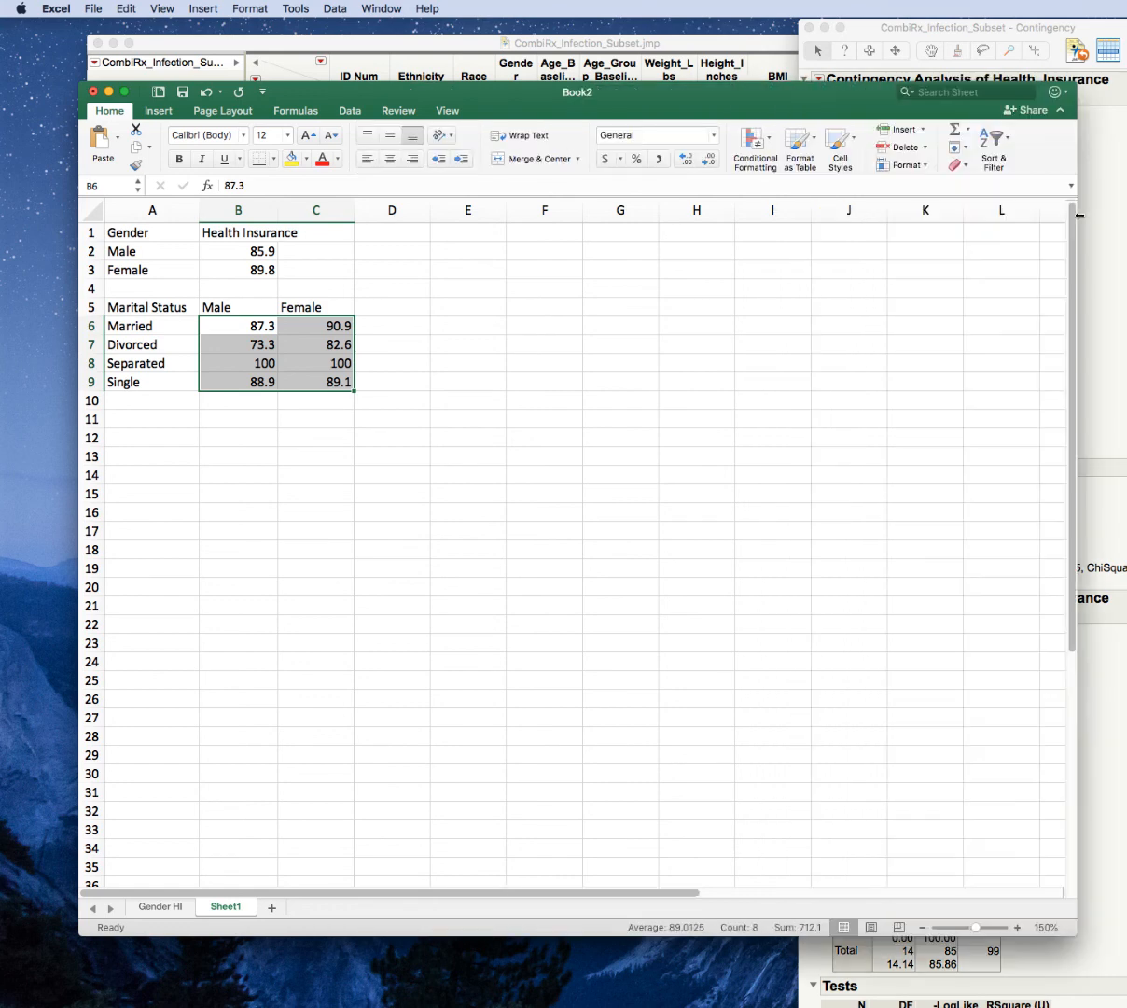
pyautogui.click(709, 158)
pyautogui.click(686, 160)
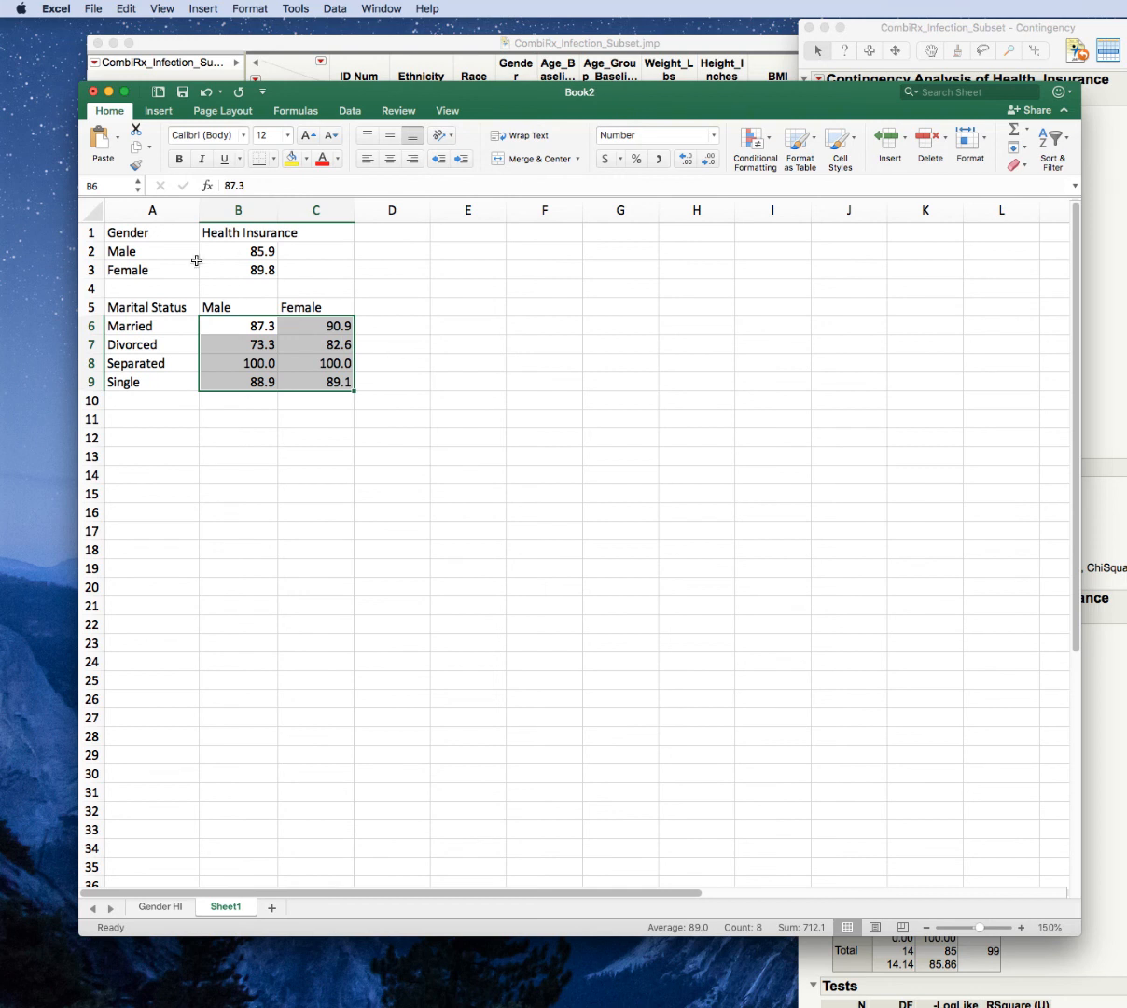
# Insert a clustered column chart from the marital status table in A5:C9.
pyautogui.click(184, 321)
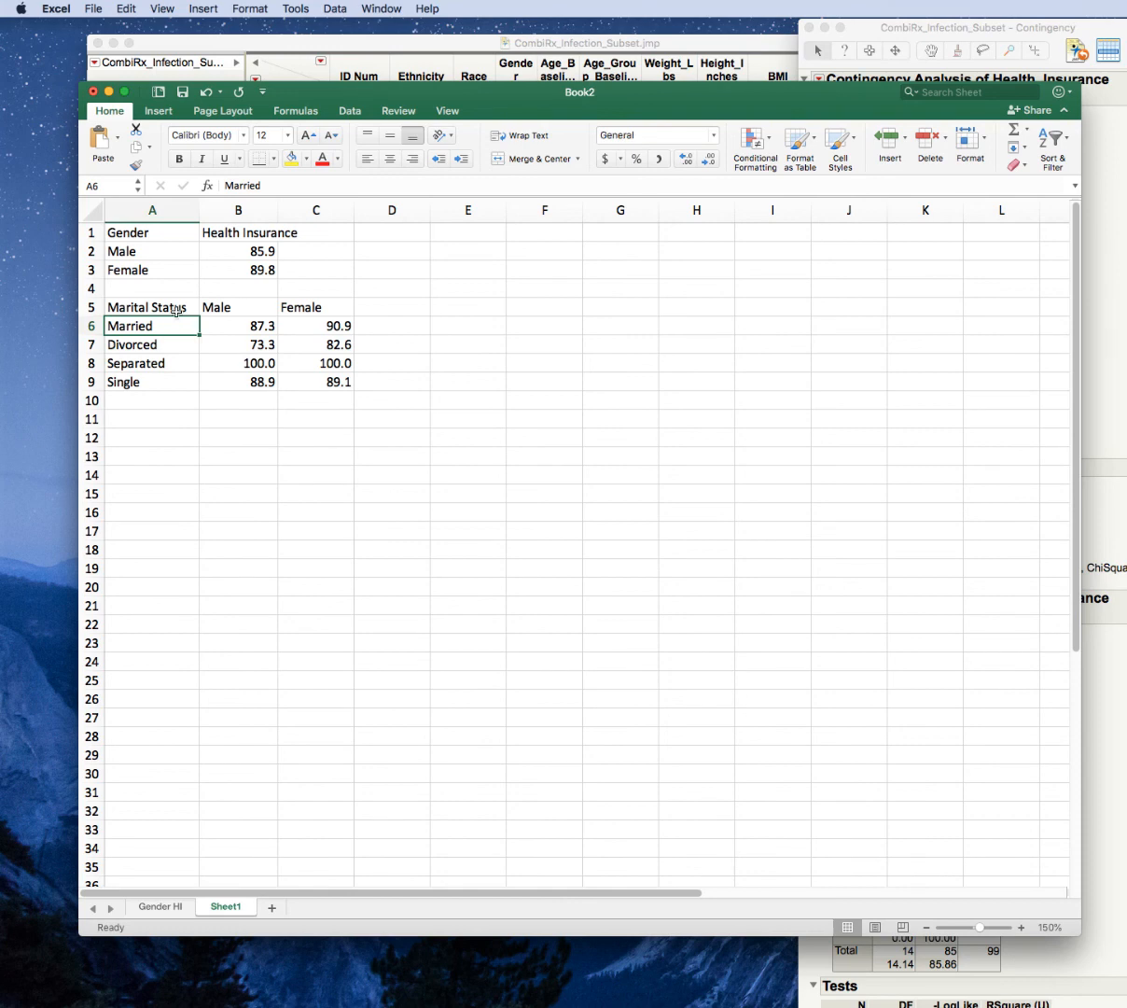
pyautogui.moveTo(174, 300); pyautogui.dragTo(294, 372)
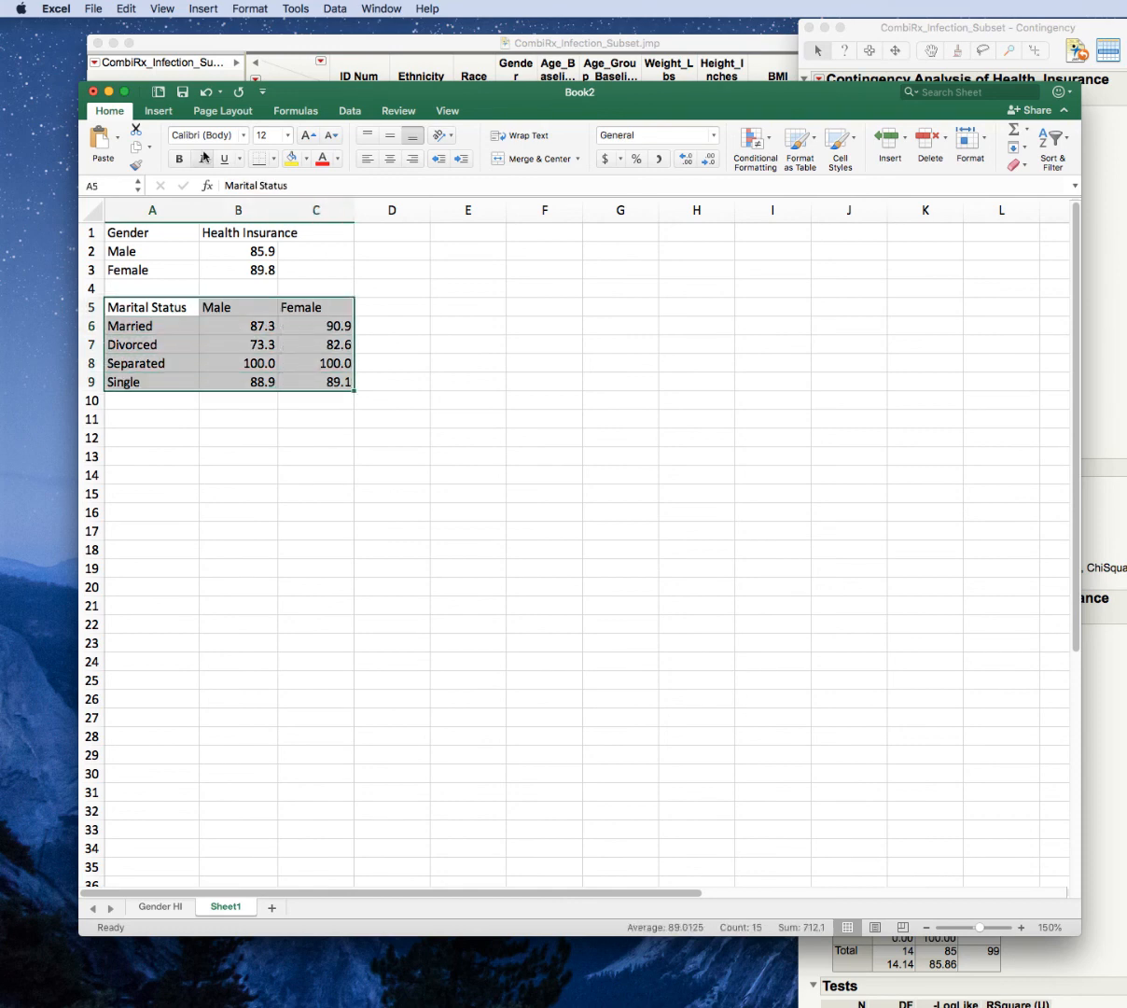
pyautogui.click(159, 112)
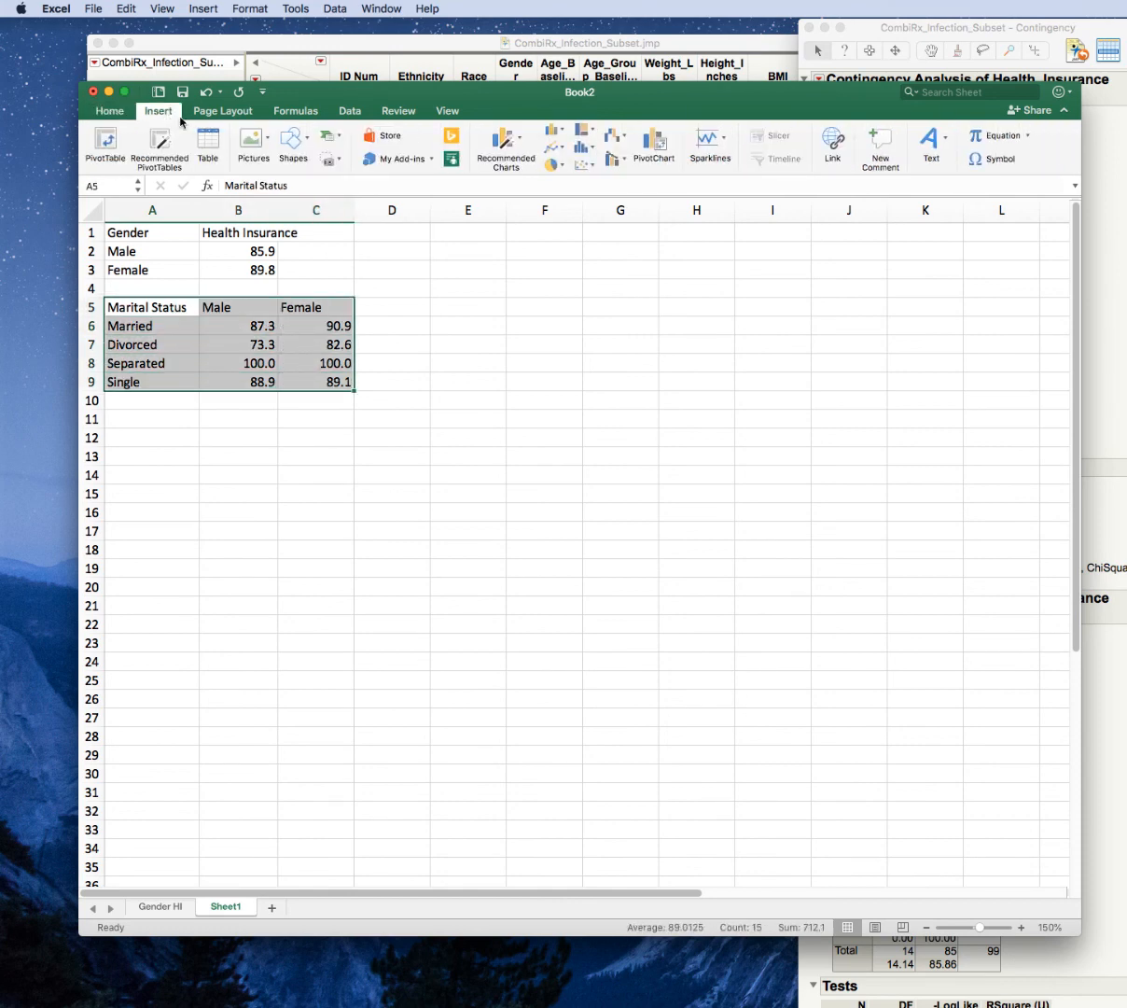
pyautogui.click(519, 141)
pyautogui.click(555, 131)
pyautogui.click(555, 132)
pyautogui.click(576, 198)
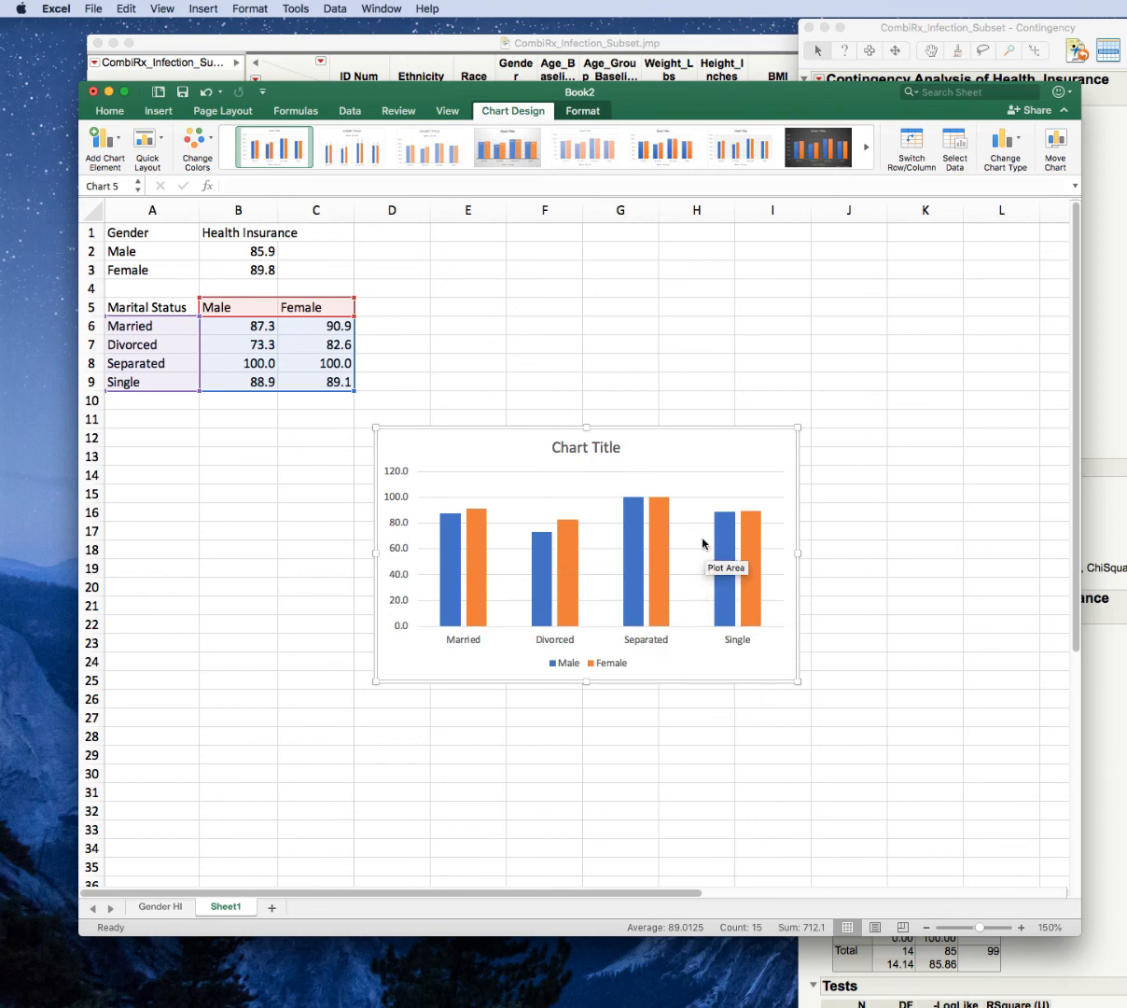
# Move the marital status chart to a new sheet named MS HI.
pyautogui.rightClick(717, 457)
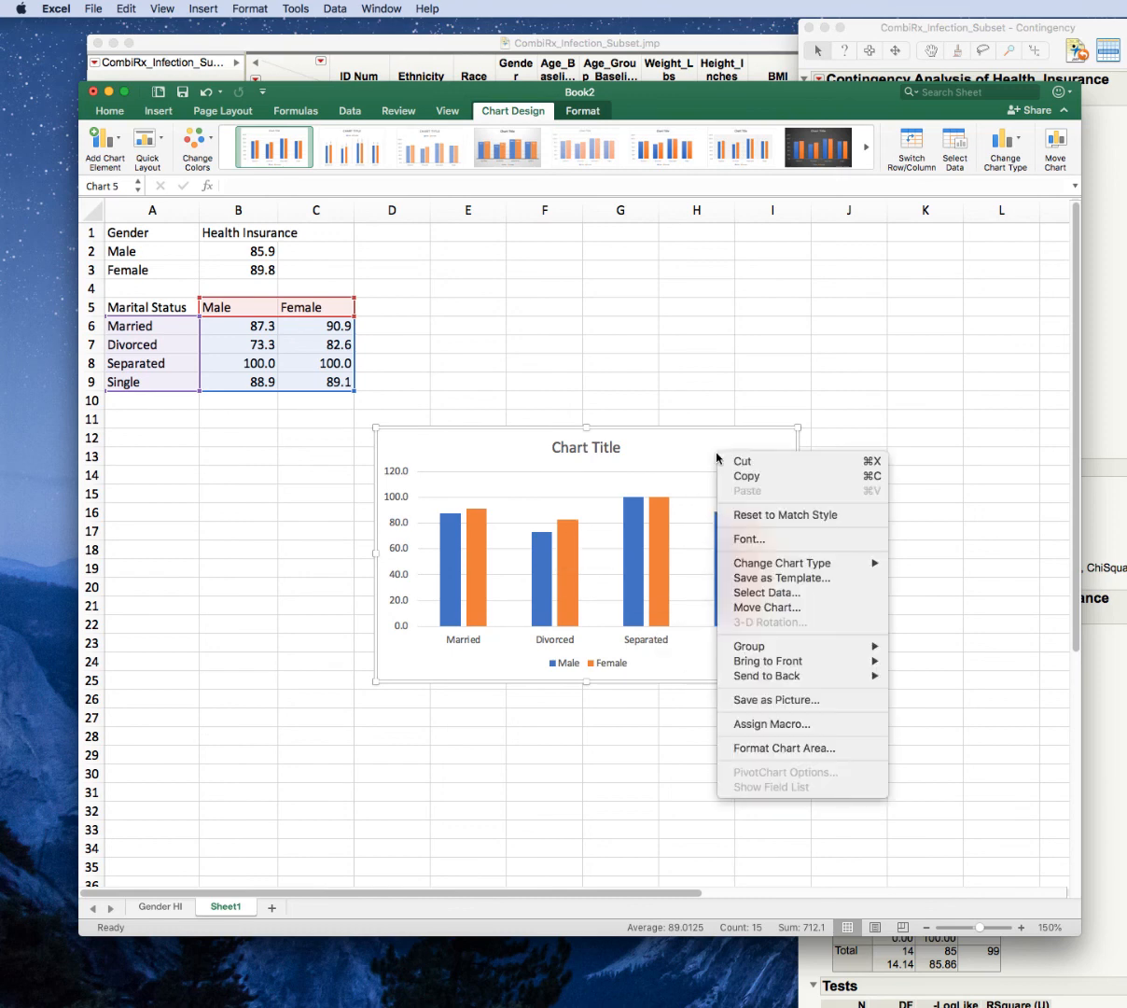
pyautogui.click(780, 608)
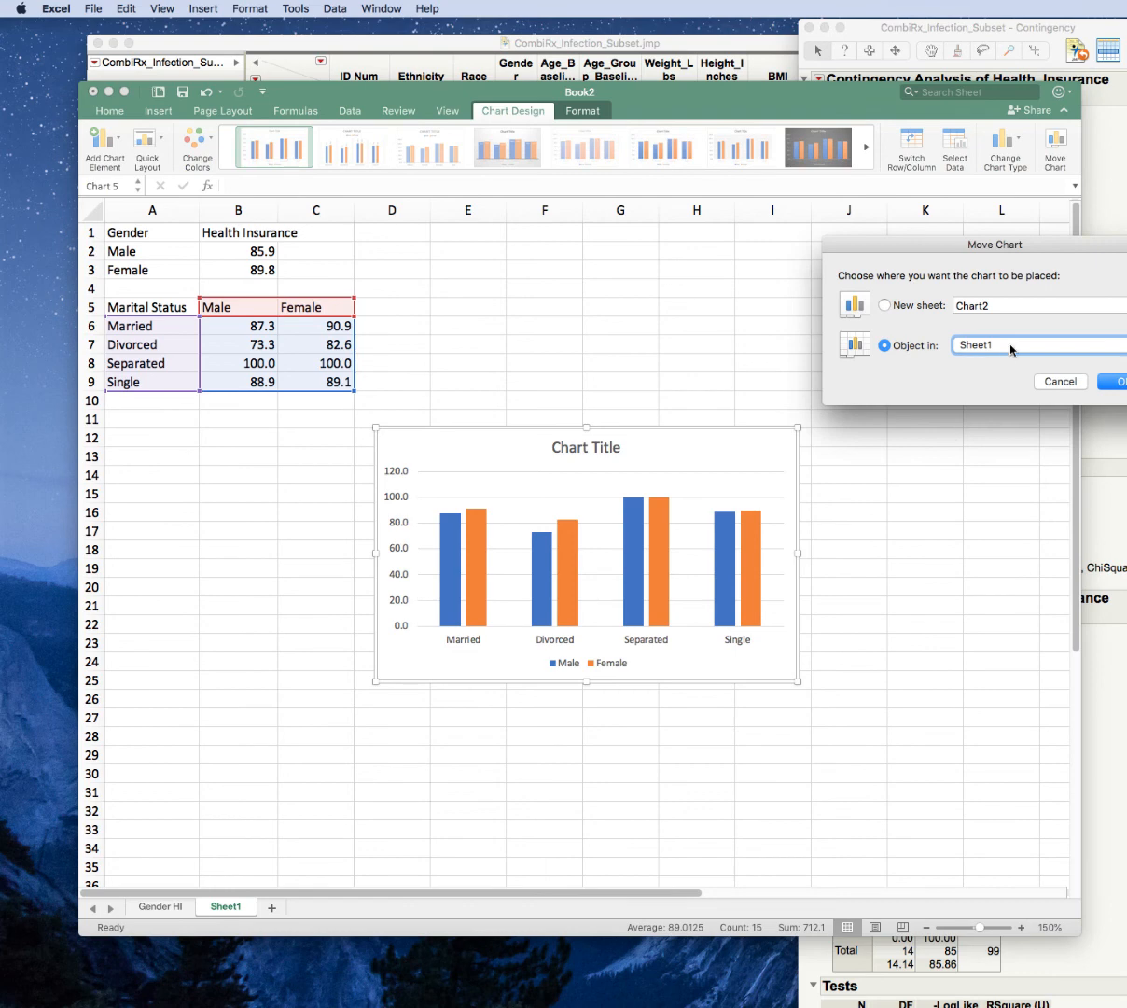
pyautogui.click(1011, 350)
pyautogui.click(1008, 280)
pyautogui.click(1009, 299)
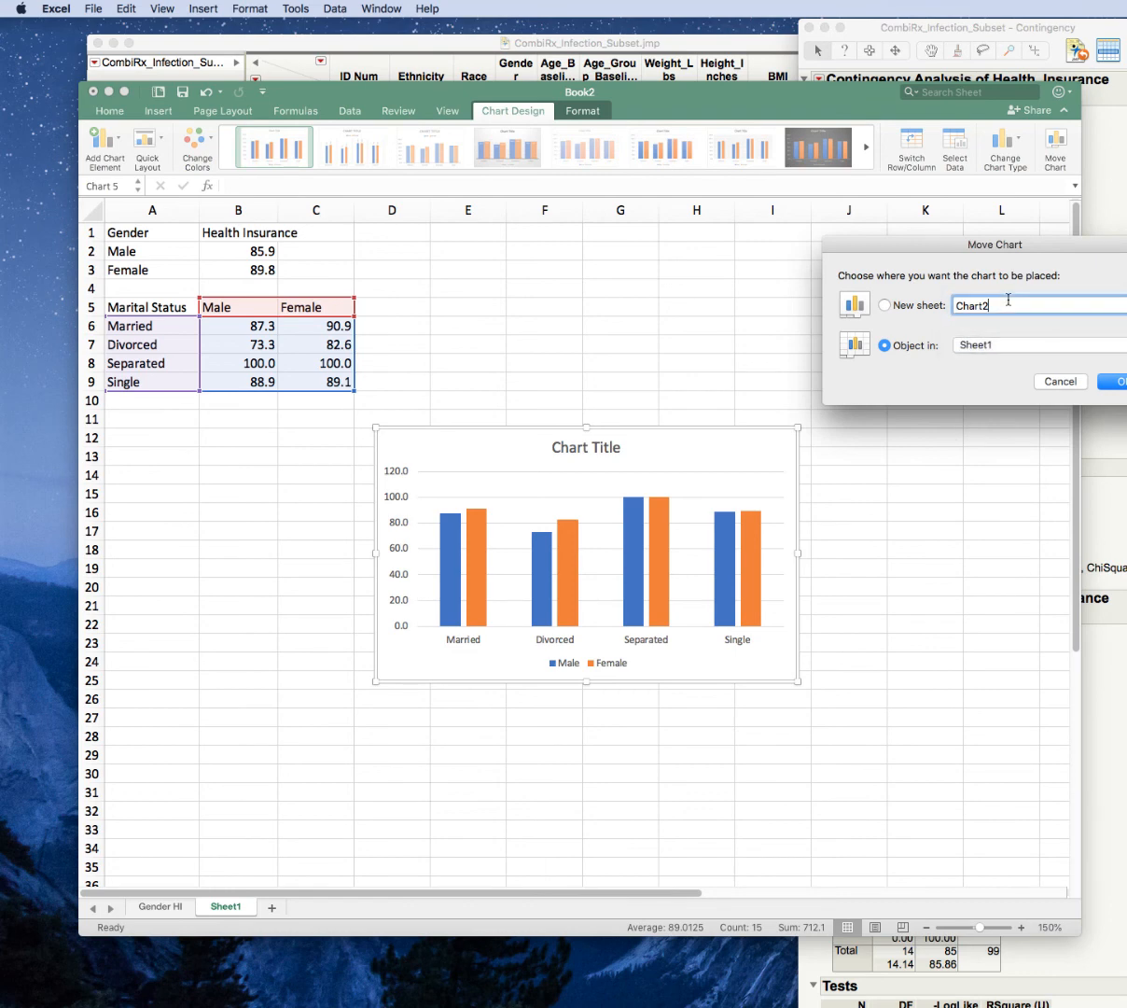
pyautogui.doubleClick(1008, 300)
pyautogui.click(885, 304)
pyautogui.write('MS HI')
pyautogui.press('Return')
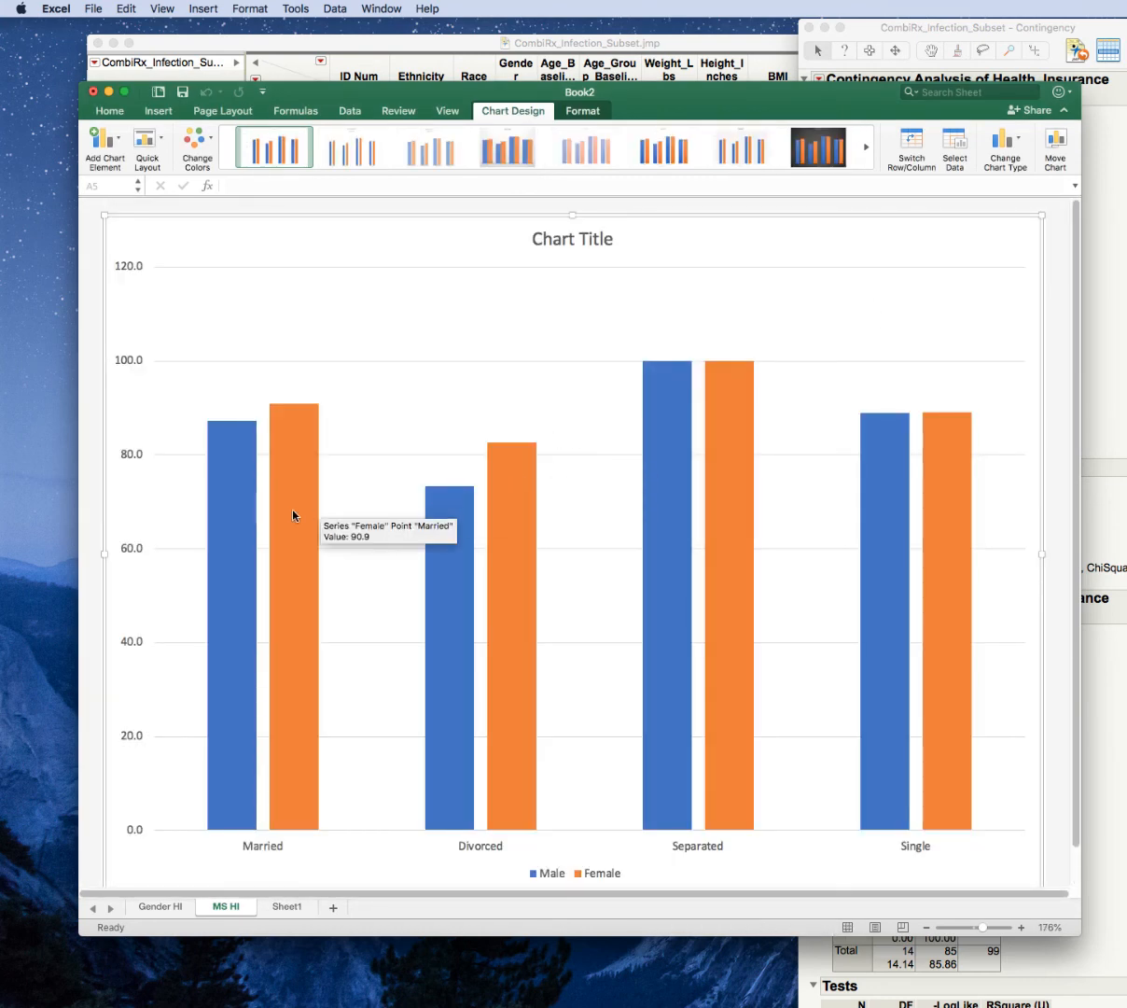
# Add data labels to both the Female and Male column series in the chart.
pyautogui.rightClick(299, 461)
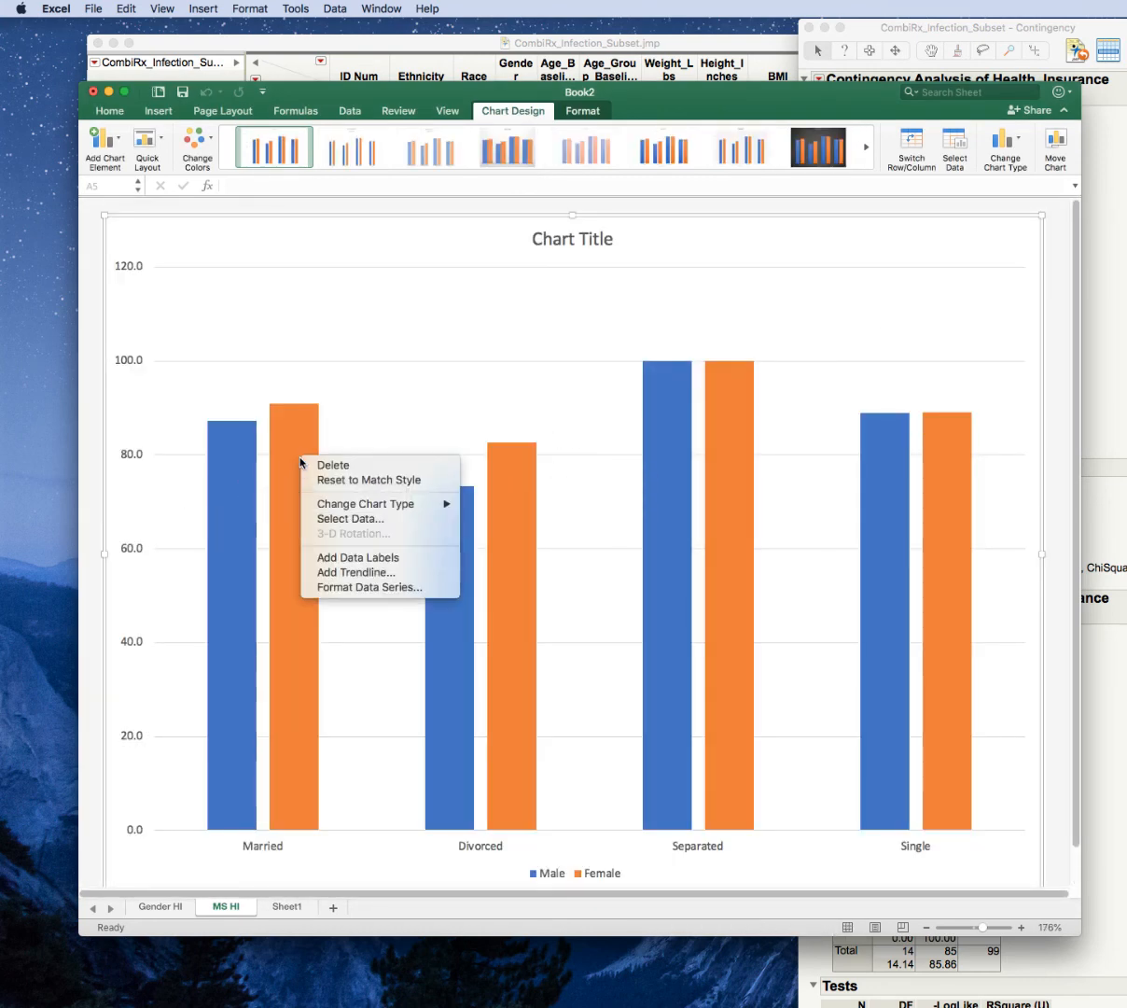
pyautogui.click(399, 562)
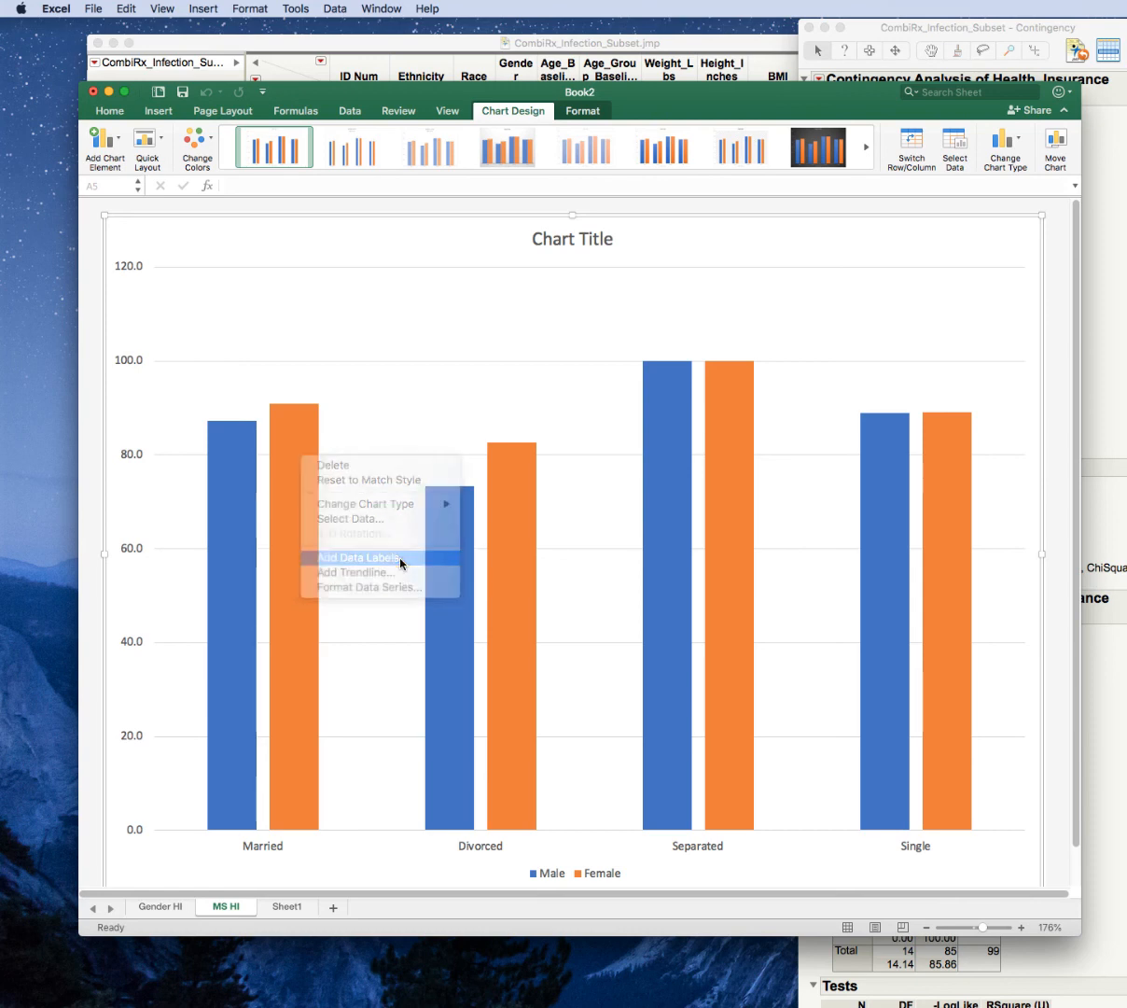
pyautogui.click(232, 478)
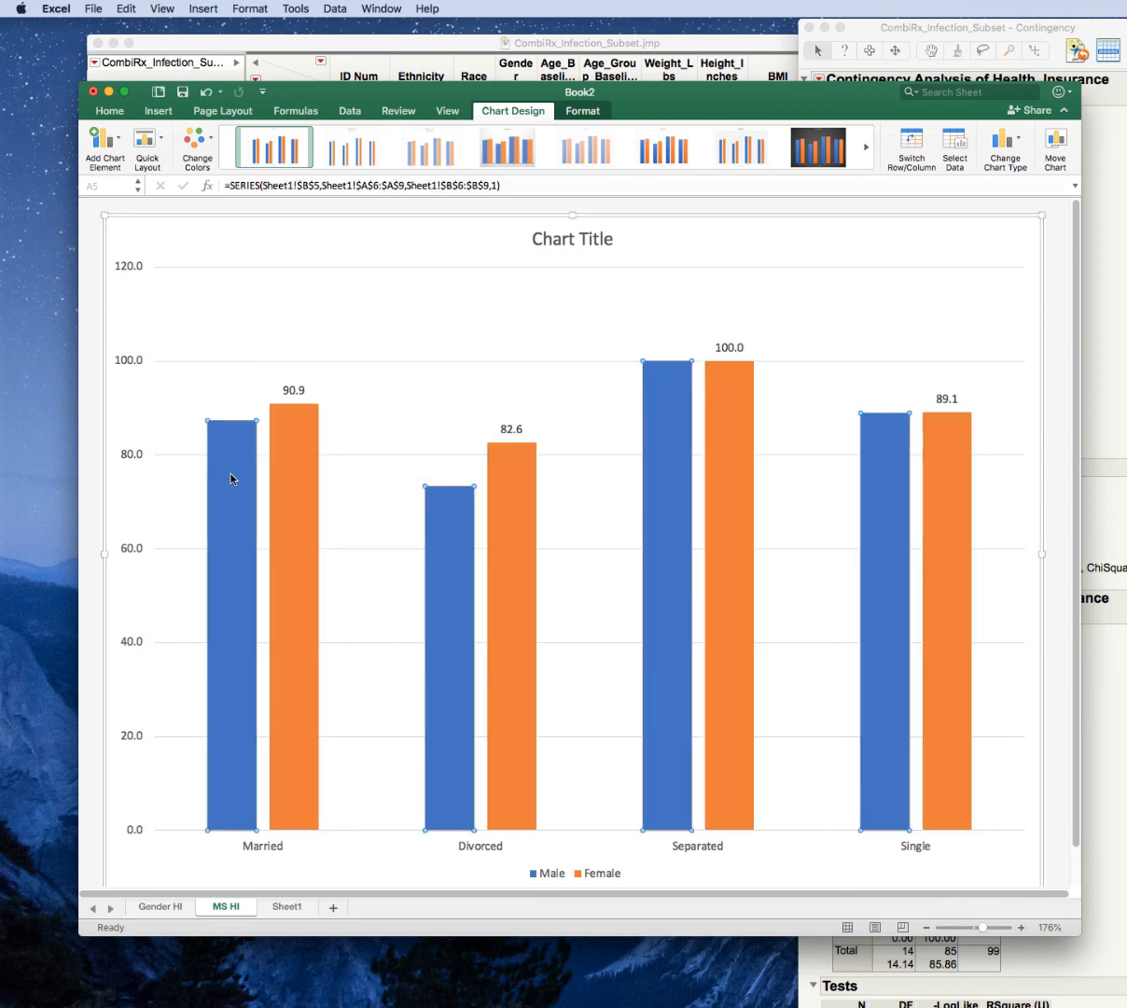
pyautogui.rightClick(231, 479)
pyautogui.click(288, 574)
pyautogui.click(295, 463)
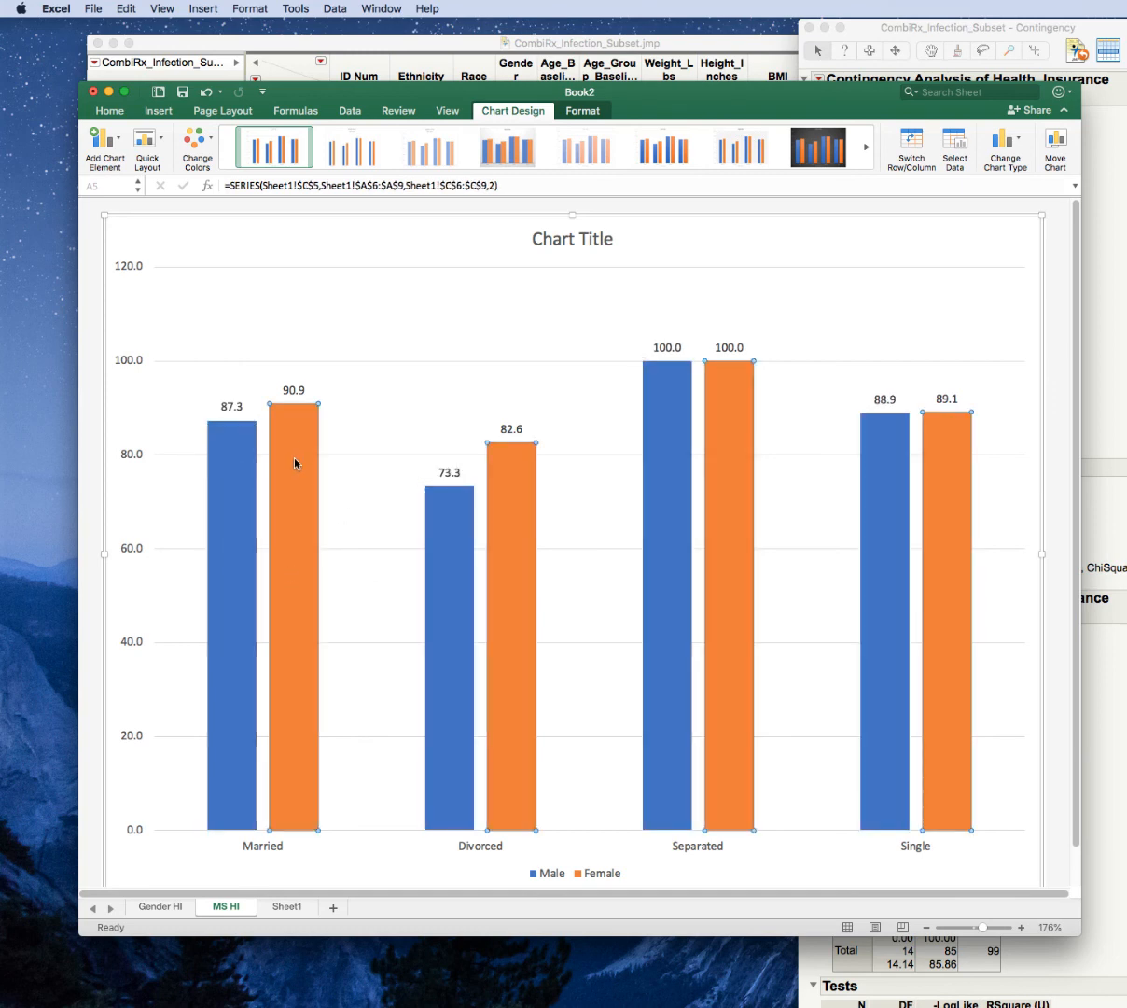
pyautogui.rightClick(295, 463)
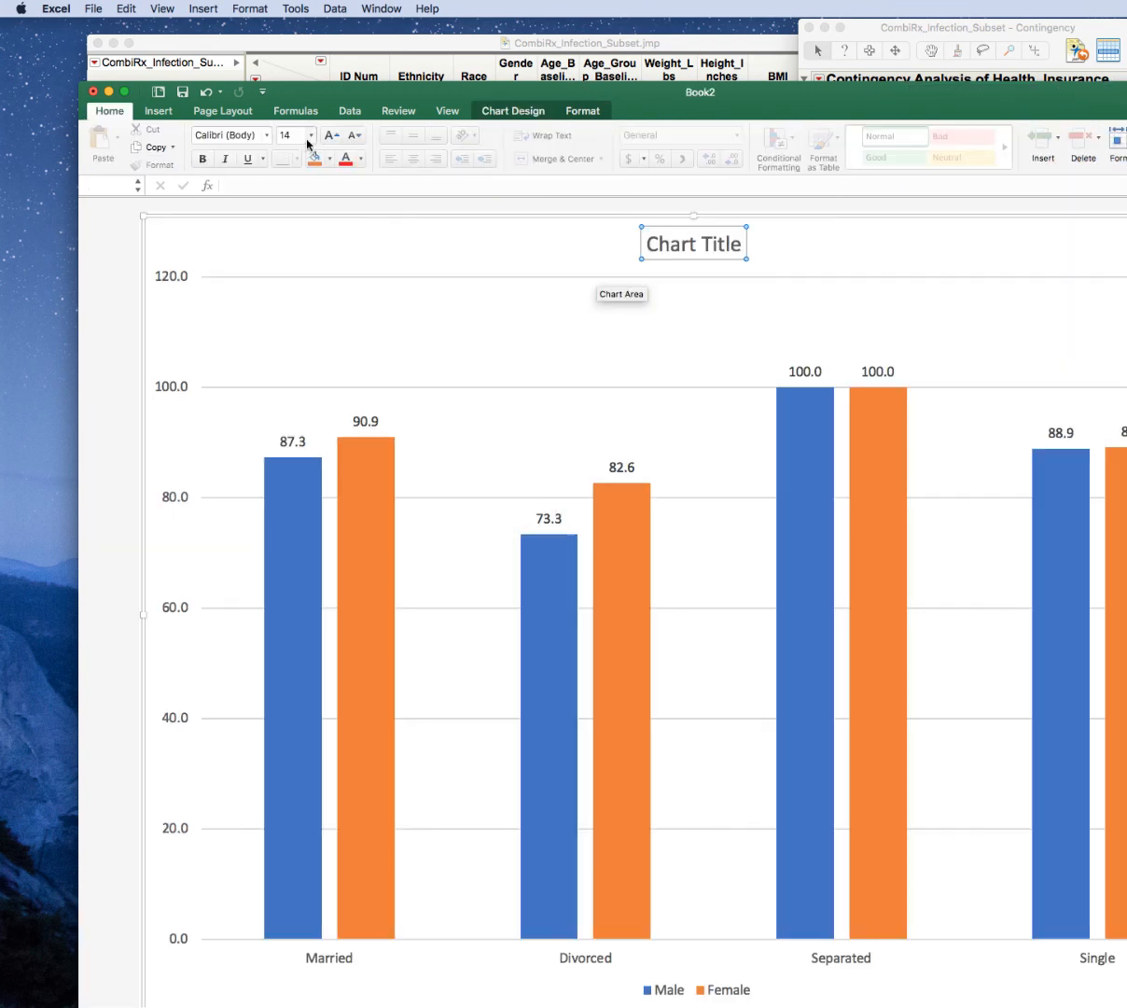
# Set the font size of all the chart's text to 16 and delete the chart title.
pyautogui.click(310, 137)
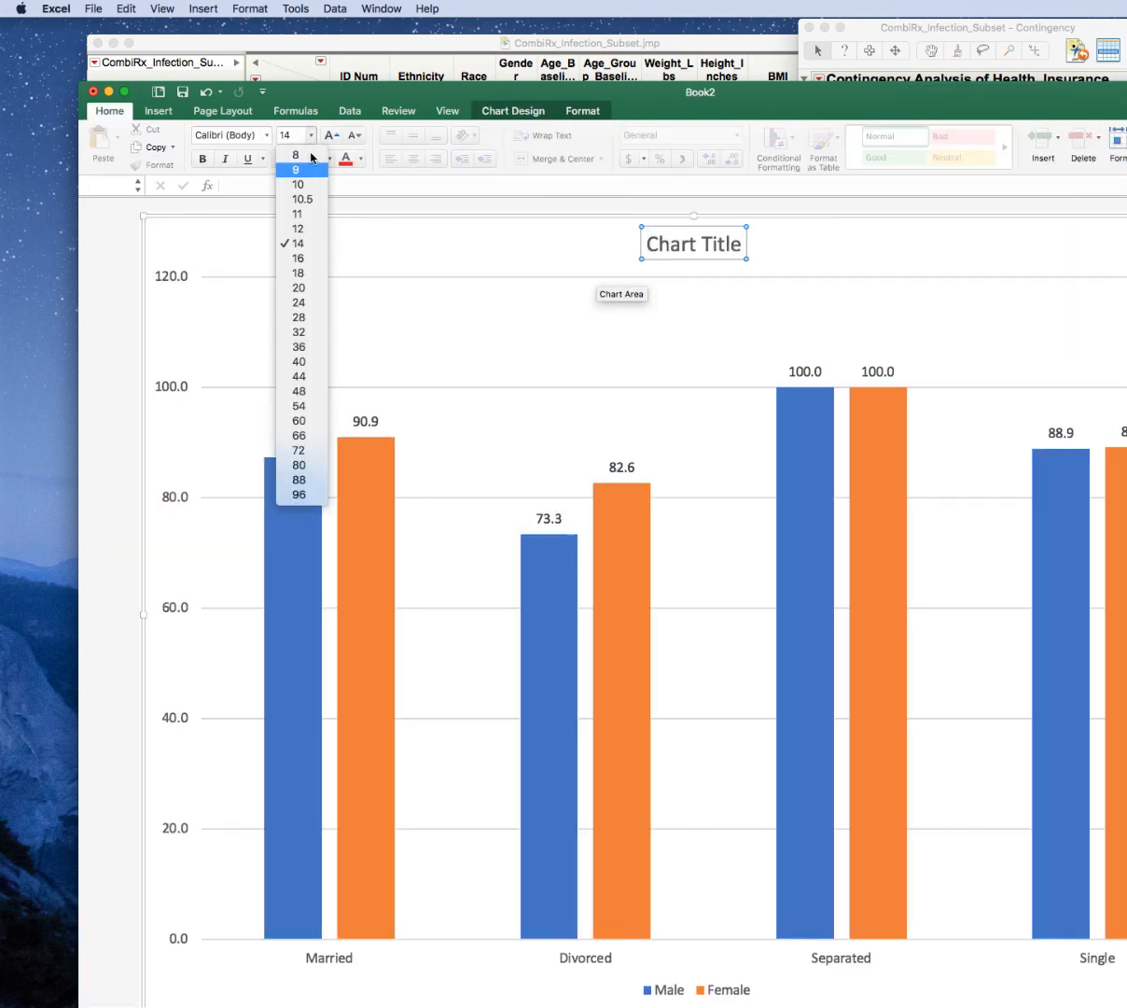
pyautogui.click(298, 259)
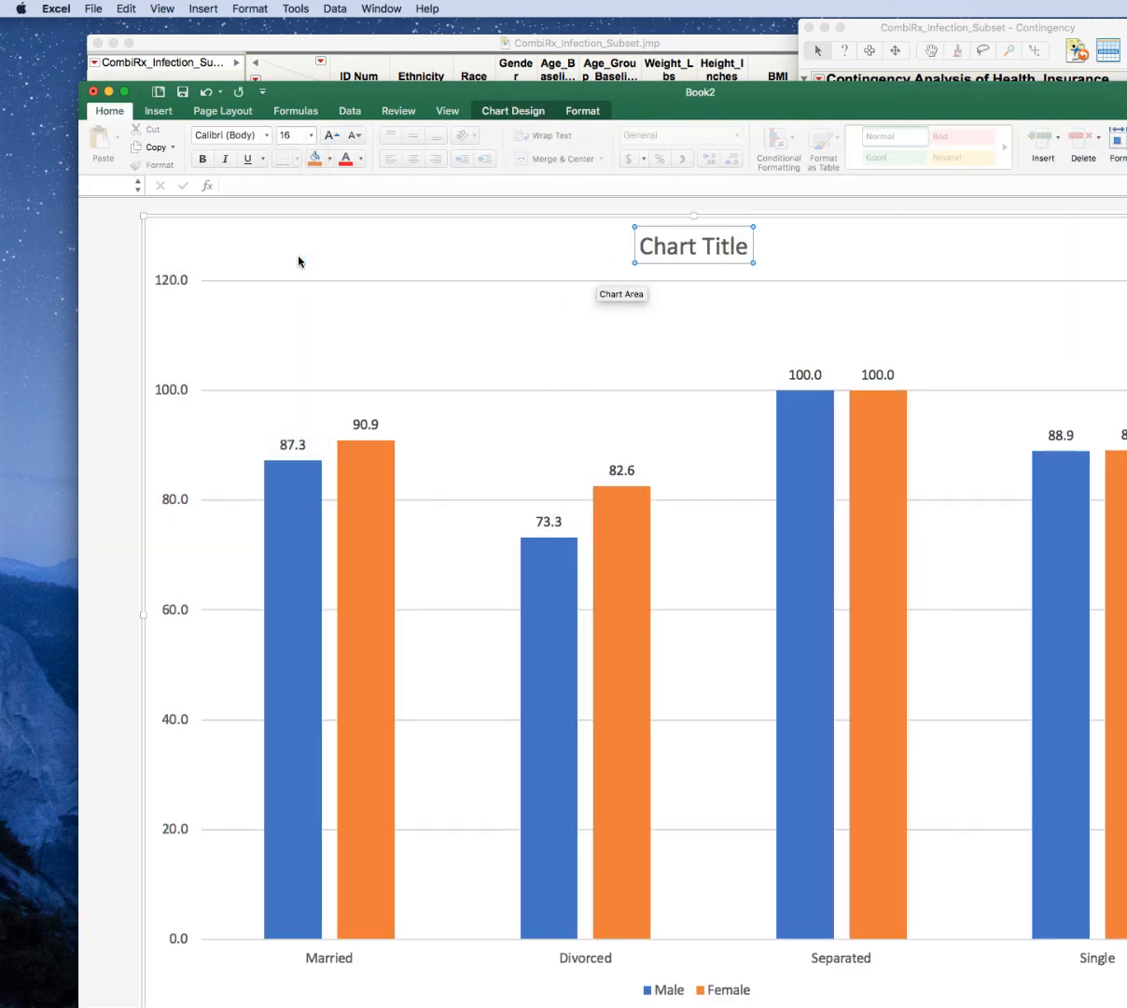
pyautogui.click(252, 296)
pyautogui.click(249, 265)
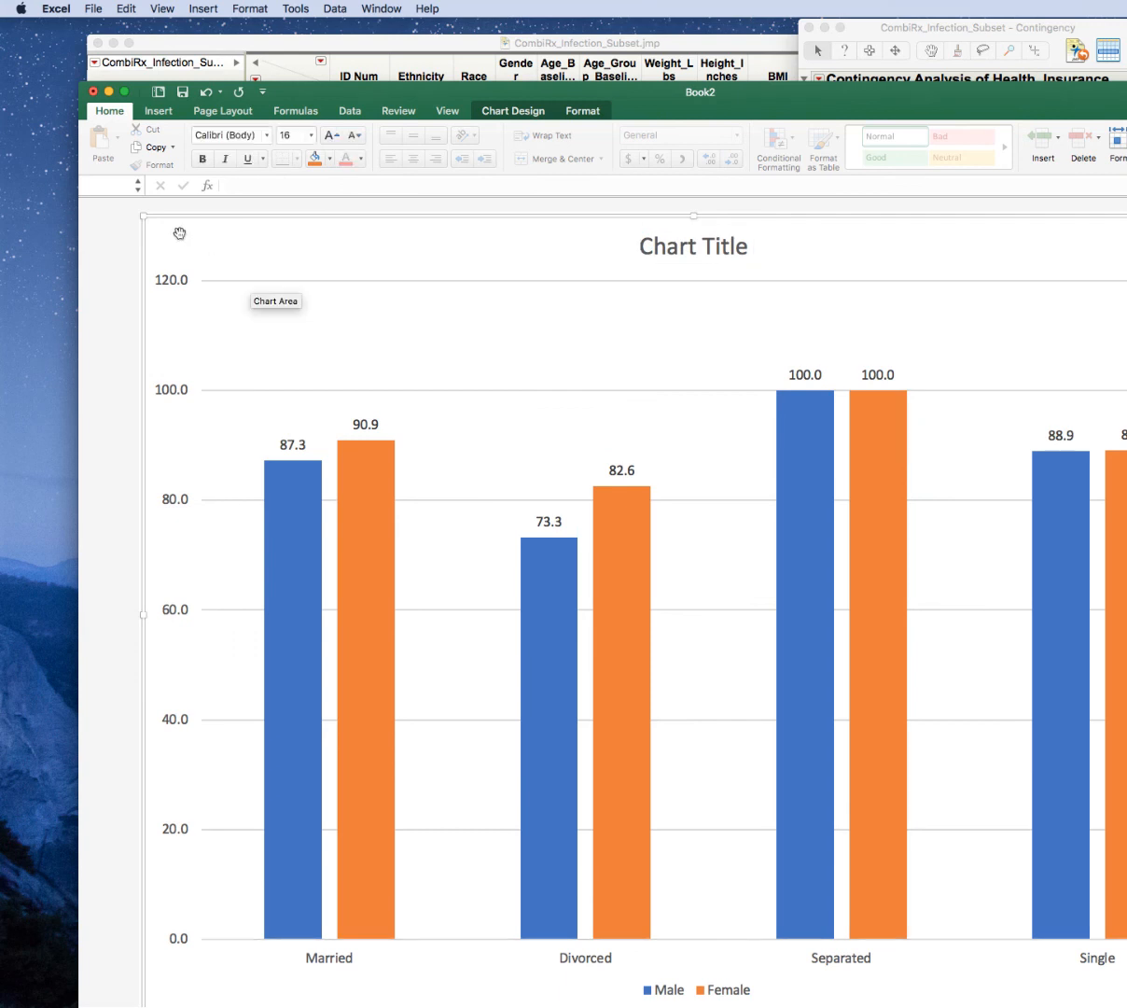
pyautogui.click(311, 137)
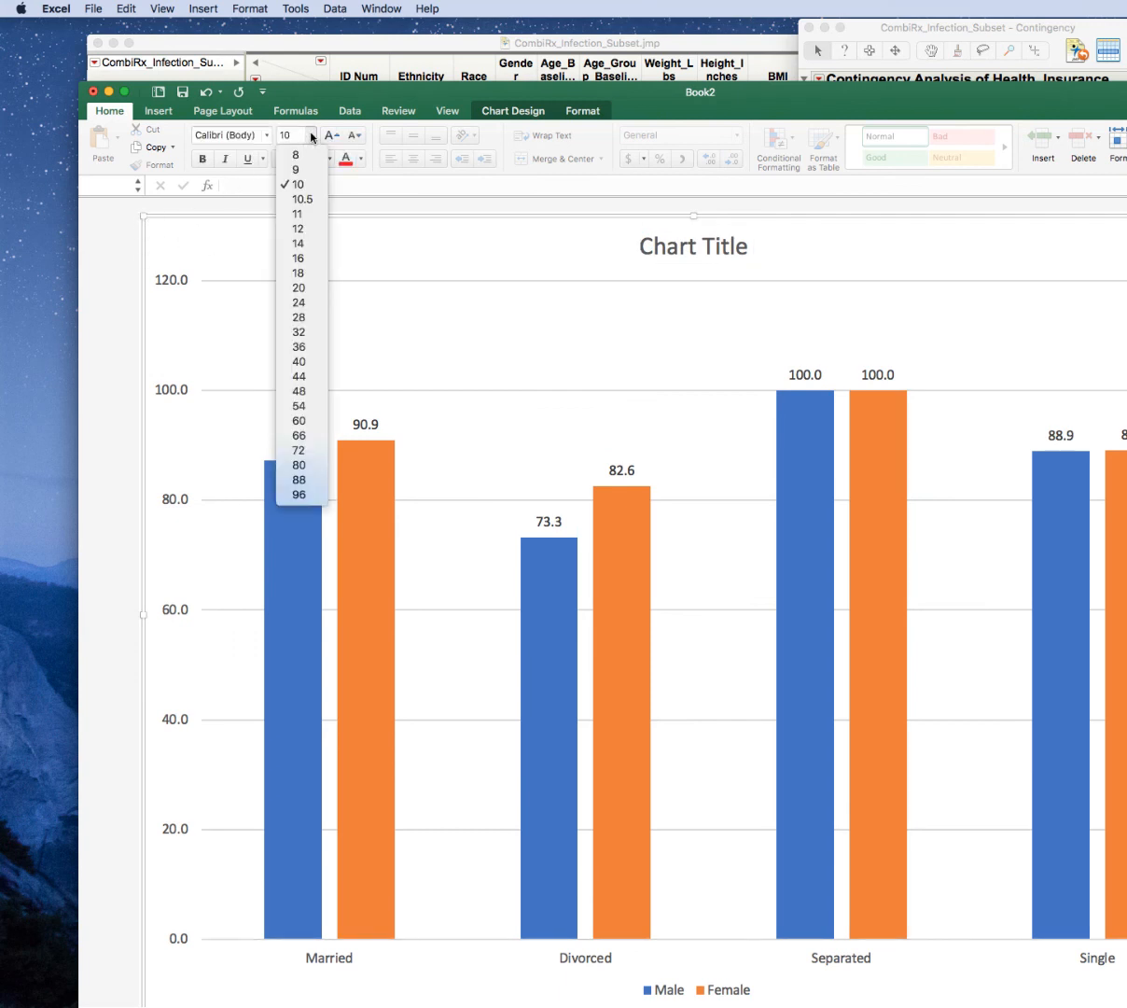
pyautogui.click(303, 256)
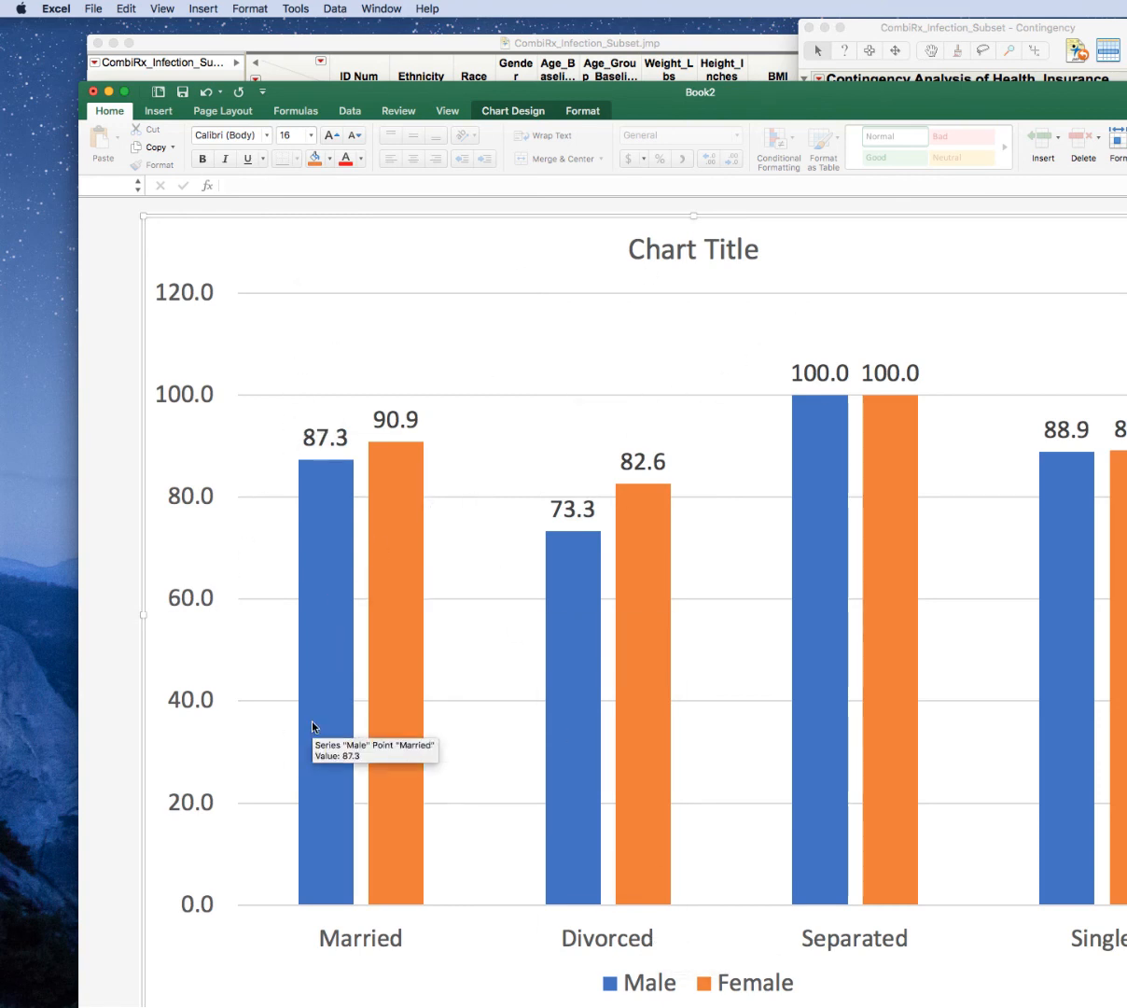
pyautogui.click(711, 241)
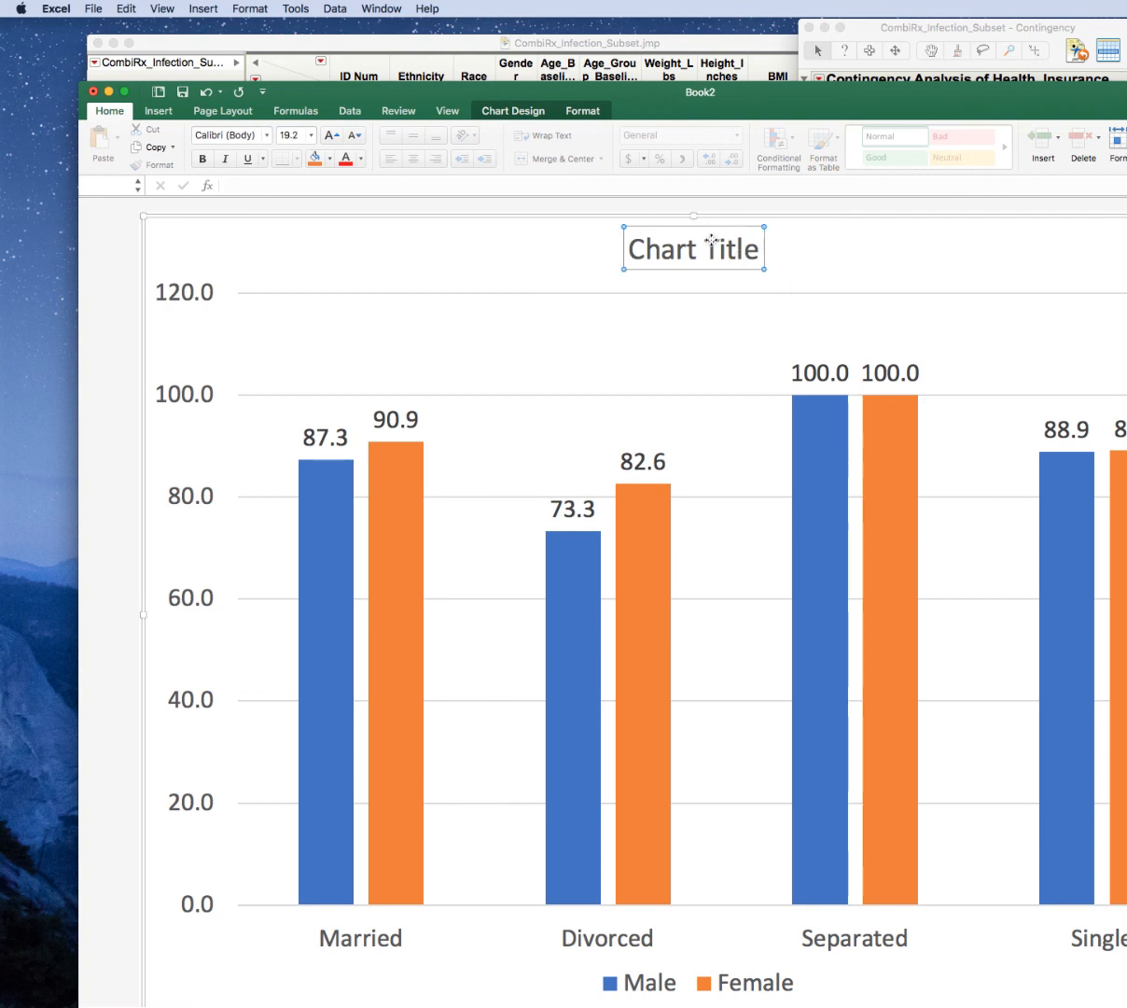
pyautogui.press('Delete')
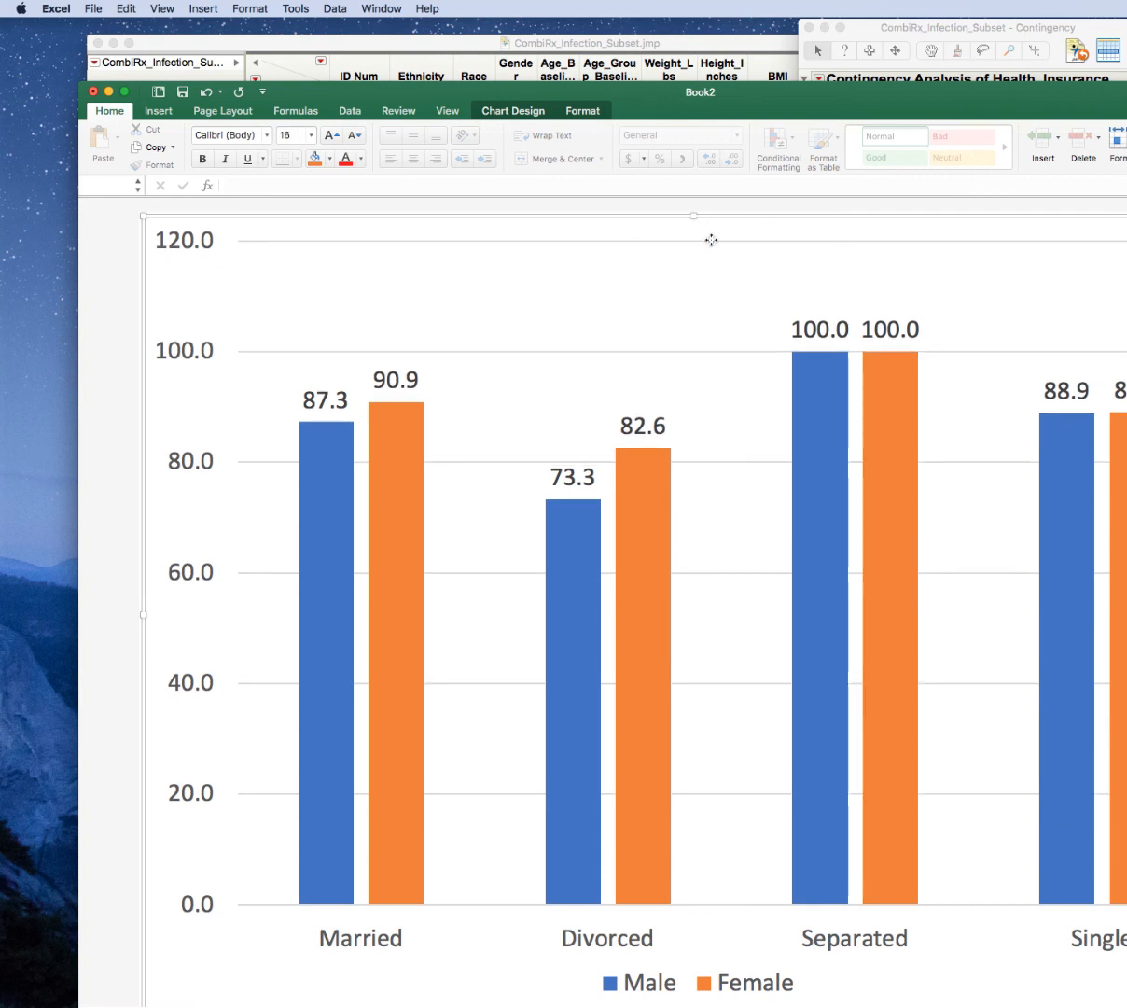